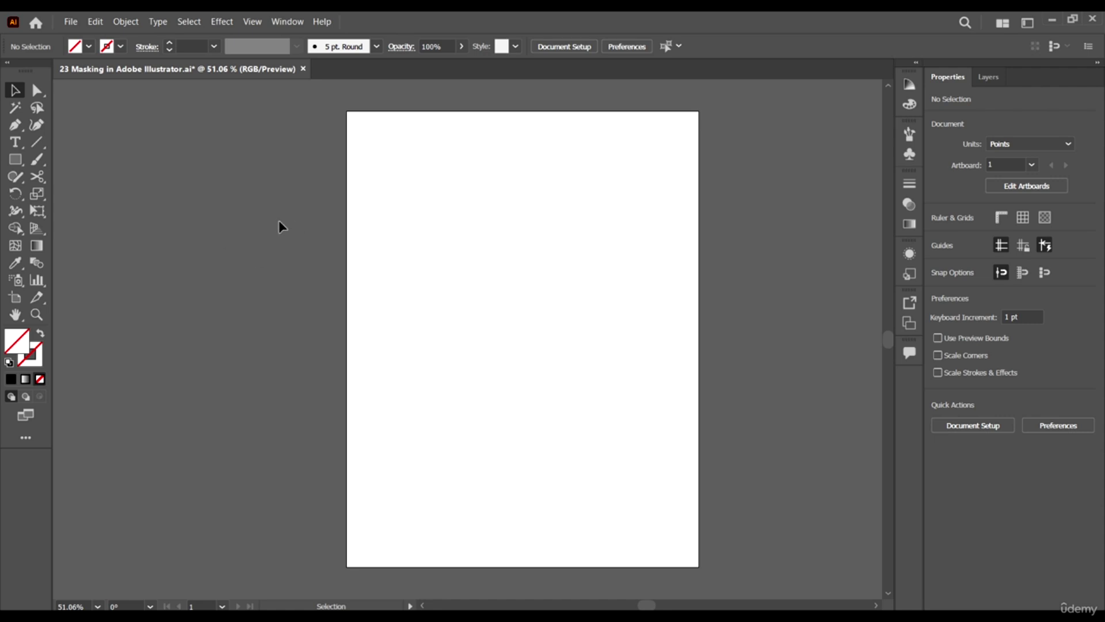
pyautogui.scroll(-4, 313, 199)
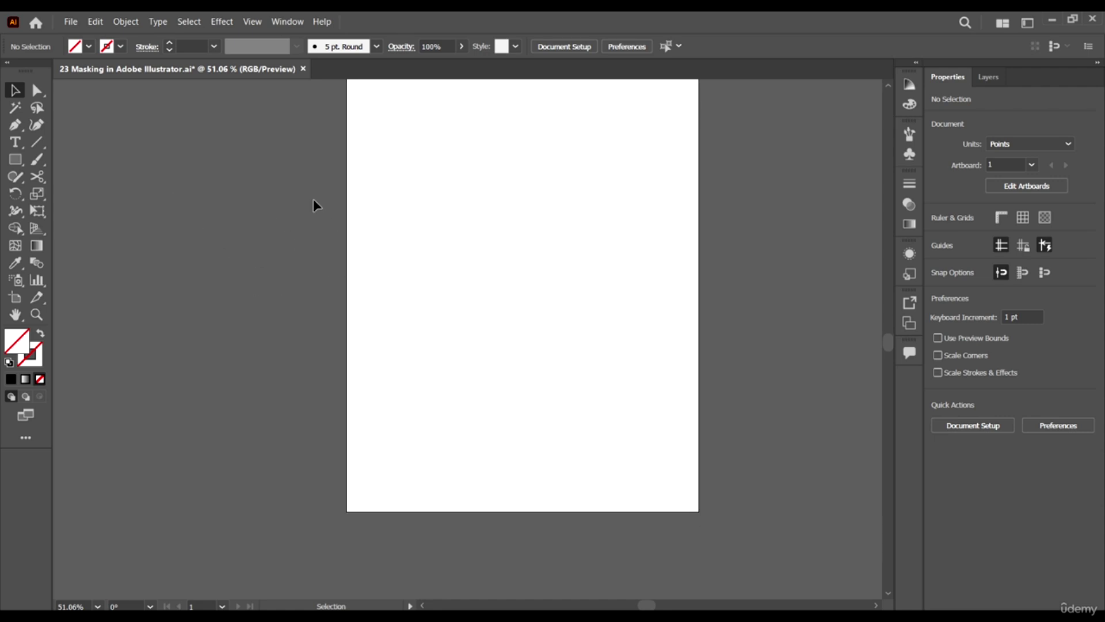
pyautogui.scroll(5, 313, 199)
pyautogui.click(192, 166)
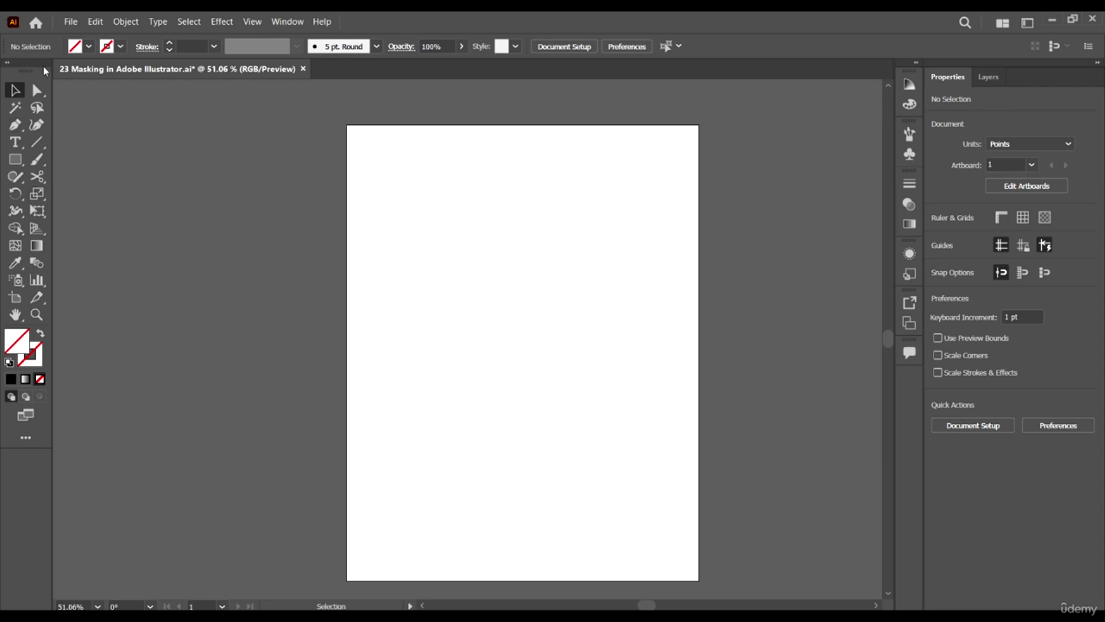
# Step: Place the African Model image as a linked file, drawn about 847 pt wide across the artboard's left edge
pyautogui.click(71, 22)
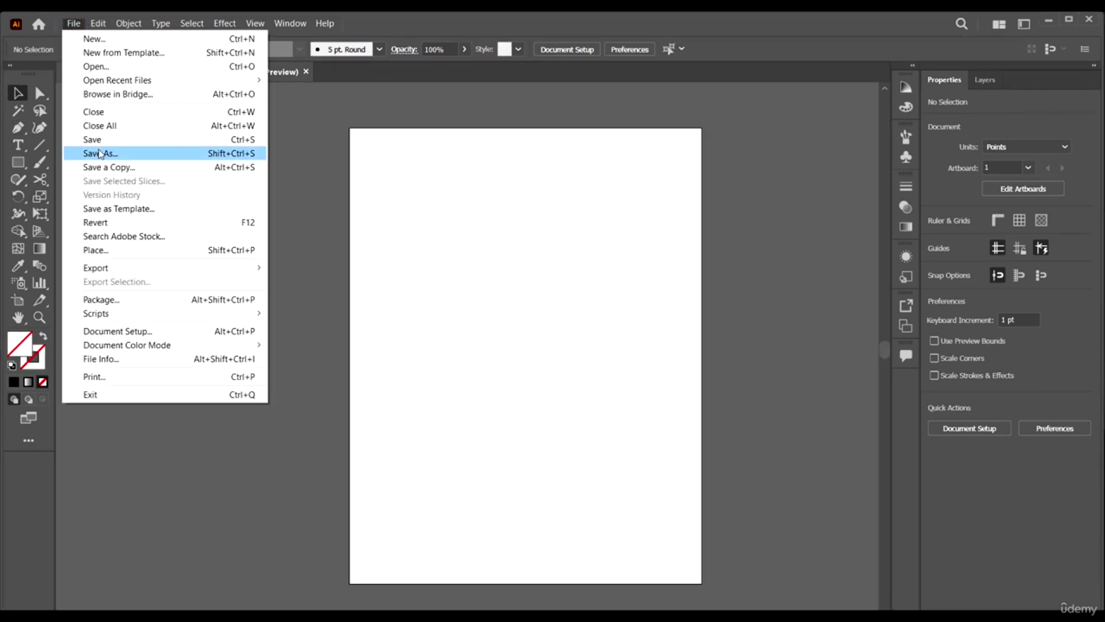
pyautogui.click(125, 251)
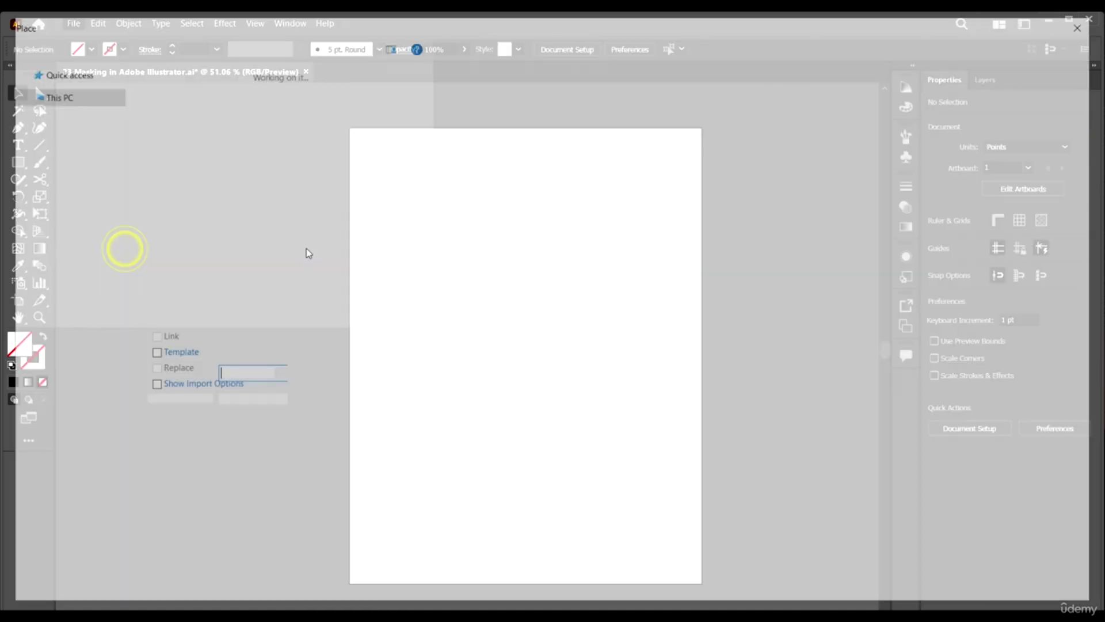
pyautogui.click(248, 133)
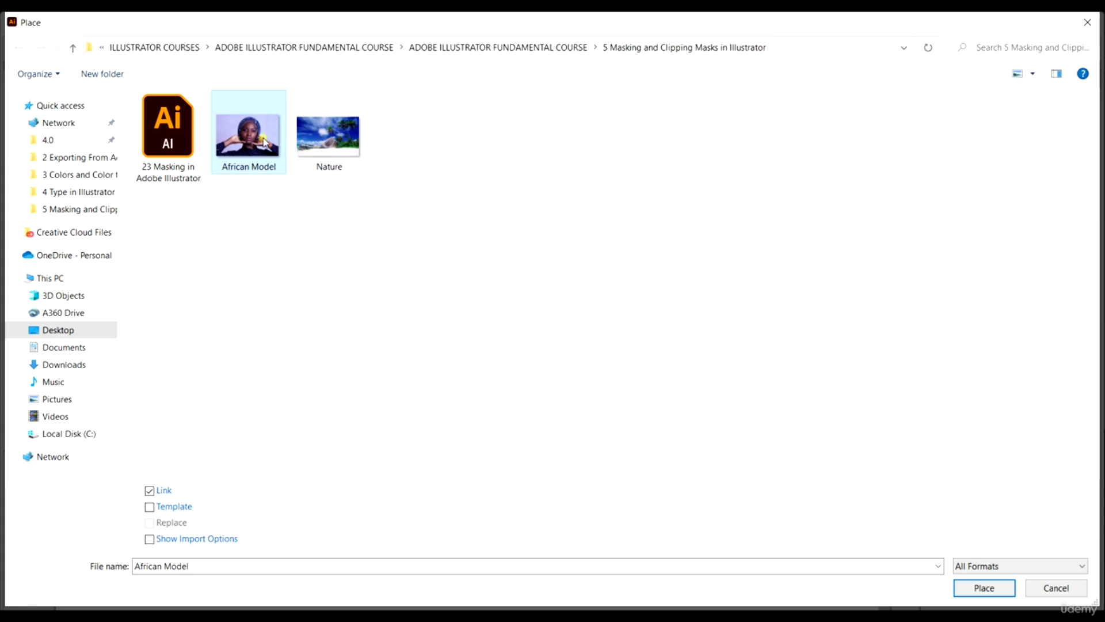
pyautogui.click(985, 588)
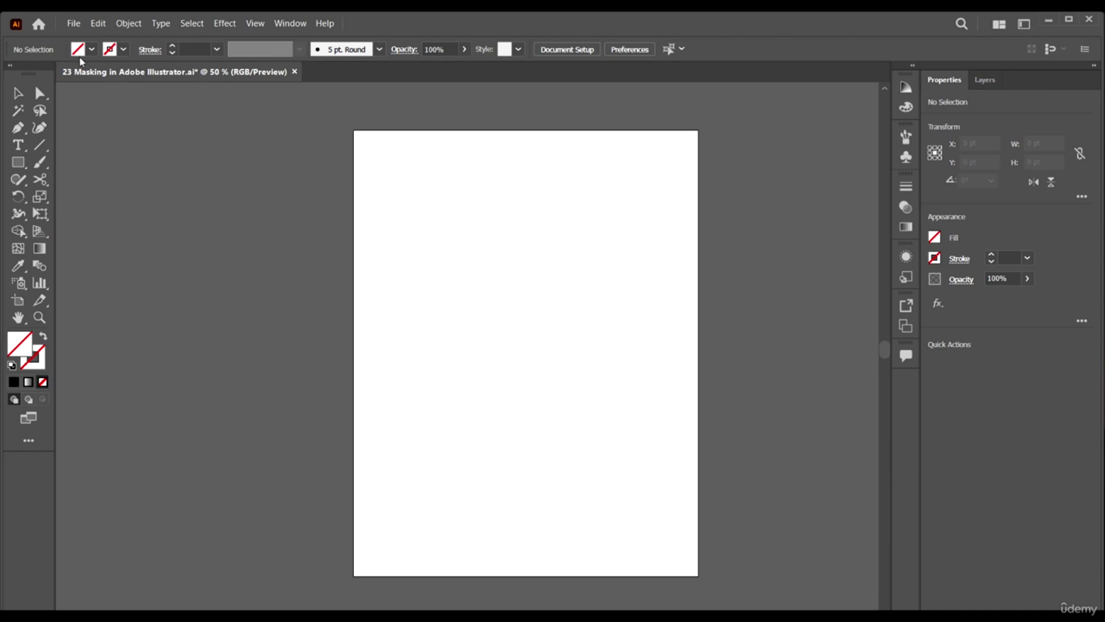
pyautogui.moveTo(131, 121)
pyautogui.mouseDown()
pyautogui.moveTo(471, 346)
pyautogui.moveTo(706, 456)
pyautogui.moveTo(608, 441)
pyautogui.mouseUp()
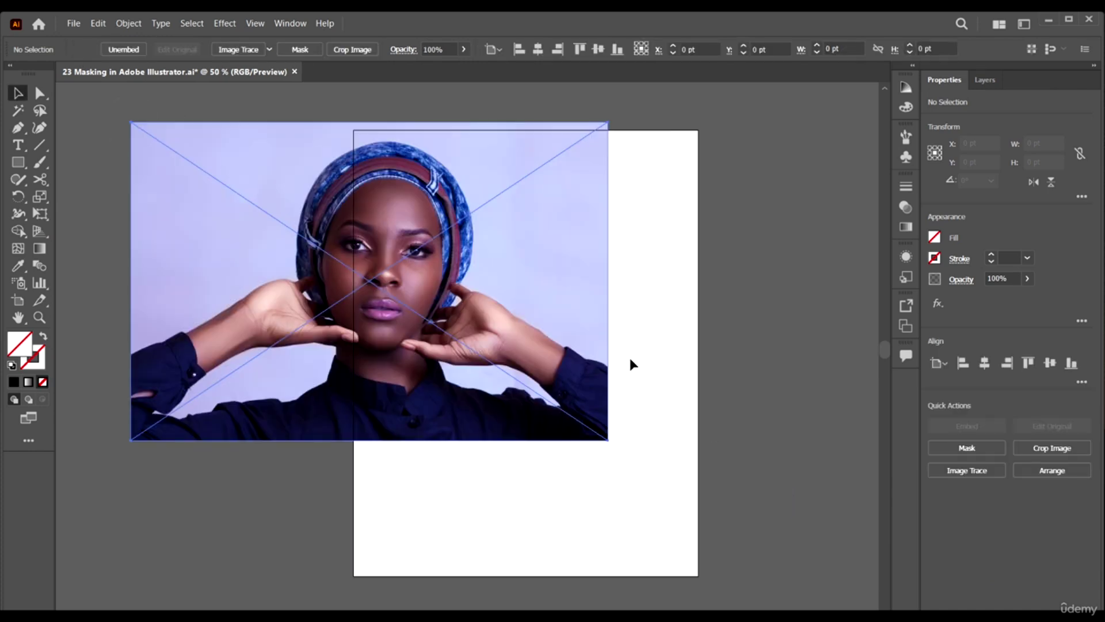
# Step: Scale the portrait down to about 513 × 342 pt and move it off the artboard, to its left
pyautogui.click(21, 94)
pyautogui.hscroll(-3, 221, 228)
pyautogui.click(618, 315)
pyautogui.moveTo(733, 121); pyautogui.dragTo(543, 197)
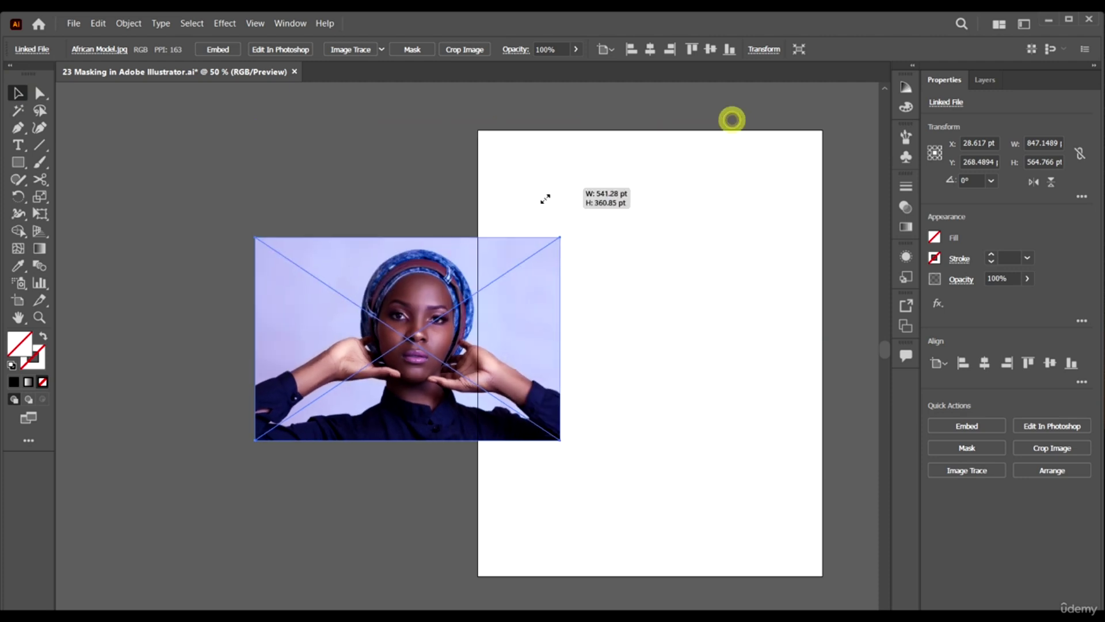
pyautogui.hscroll(6, 493, 261)
pyautogui.moveTo(184, 349); pyautogui.dragTo(190, 299)
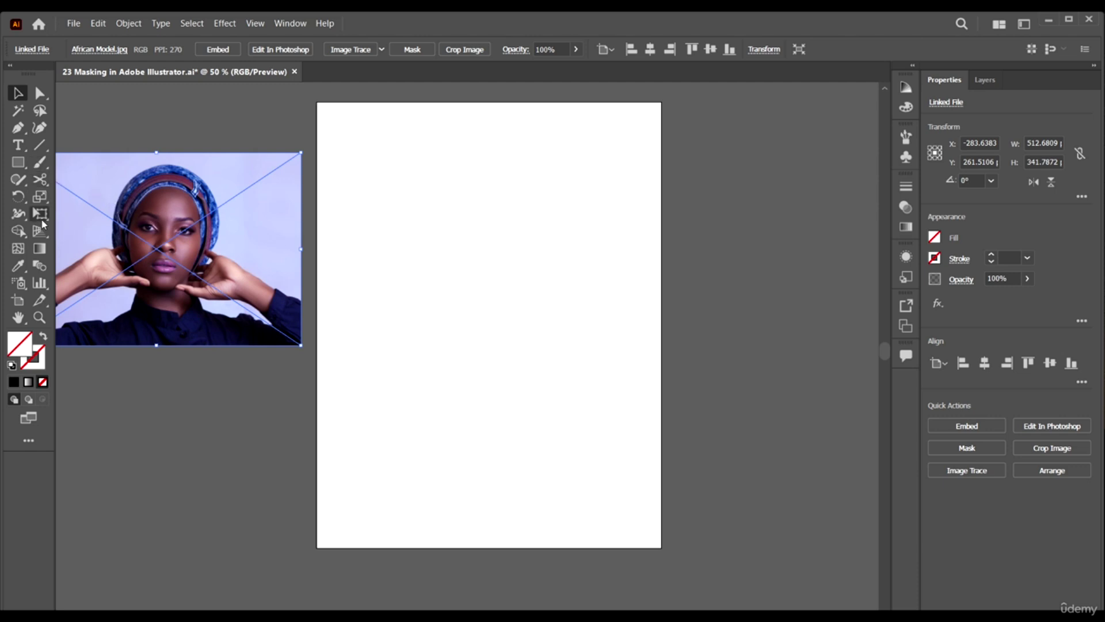
# Step: Widen the artboard to about 1258 pt and slightly reduce its height from the bottom edge
pyautogui.click(19, 300)
pyautogui.moveTo(662, 325); pyautogui.dragTo(805, 340)
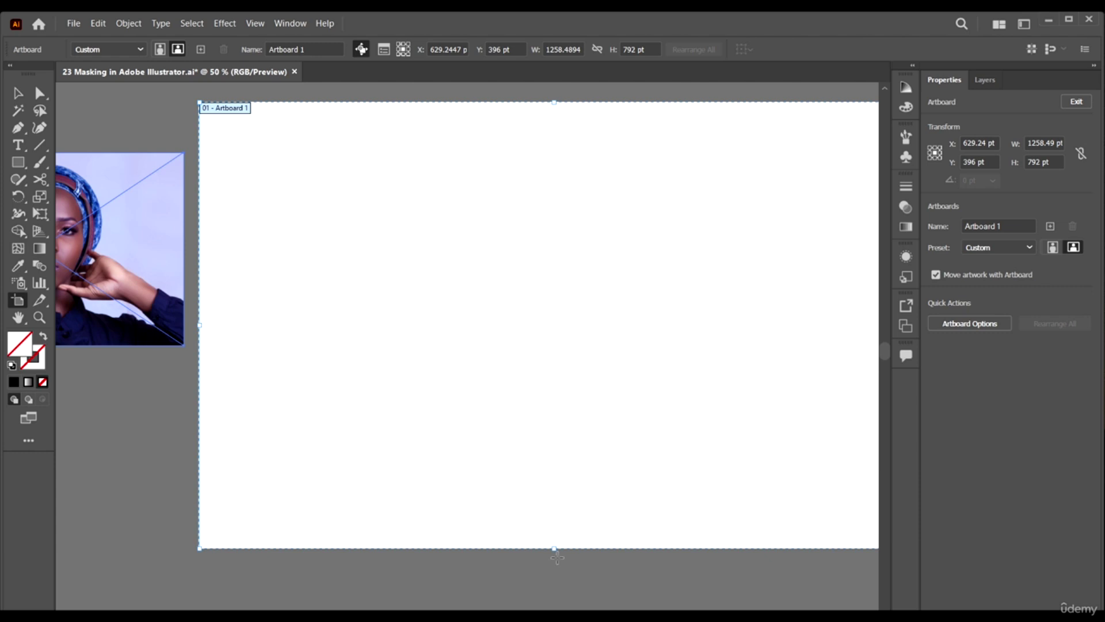
pyautogui.scroll(-1, 364, 433)
pyautogui.moveTo(494, 509); pyautogui.dragTo(491, 487)
# Step: Move the portrait onto the left half of the artboard and enlarge it to about 703 × 469 pt
pyautogui.click(20, 93)
pyautogui.click(112, 323)
pyautogui.moveTo(112, 324); pyautogui.dragTo(350, 304)
pyautogui.moveTo(480, 353)
pyautogui.mouseDown()
pyautogui.moveTo(537, 406)
pyautogui.moveTo(577, 420)
pyautogui.moveTo(480, 364)
pyautogui.mouseUp()
pyautogui.click(637, 377)
pyautogui.click(498, 378)
pyautogui.moveTo(555, 436); pyautogui.dragTo(530, 420)
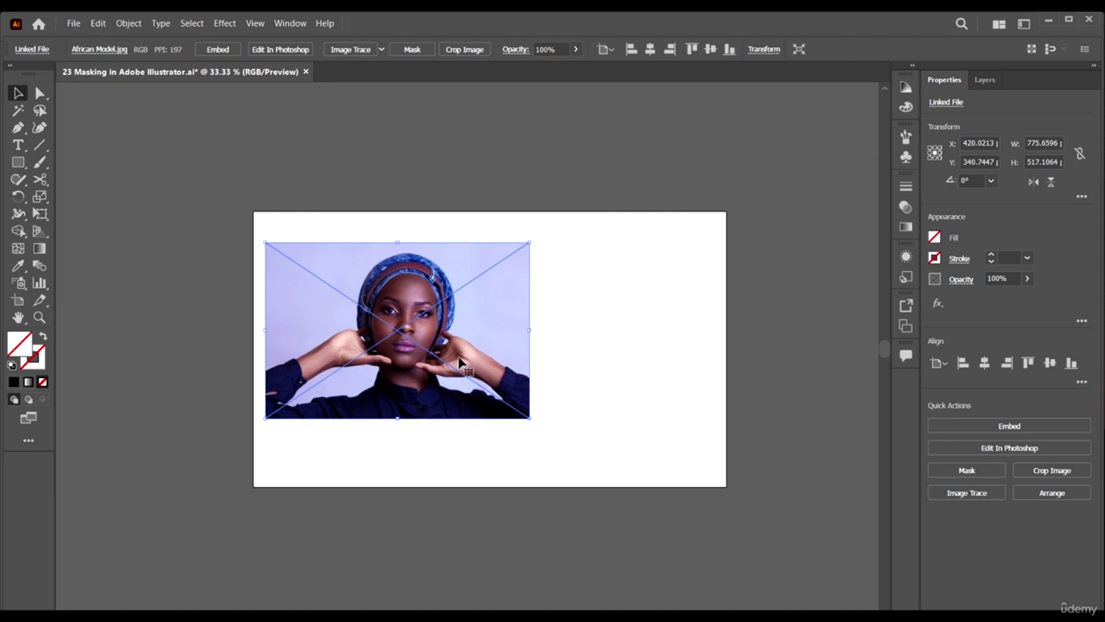
# Step: Move the portrait to the right half of the artboard and deselect it
pyautogui.click(683, 405)
pyautogui.moveTo(479, 336); pyautogui.dragTo(663, 375)
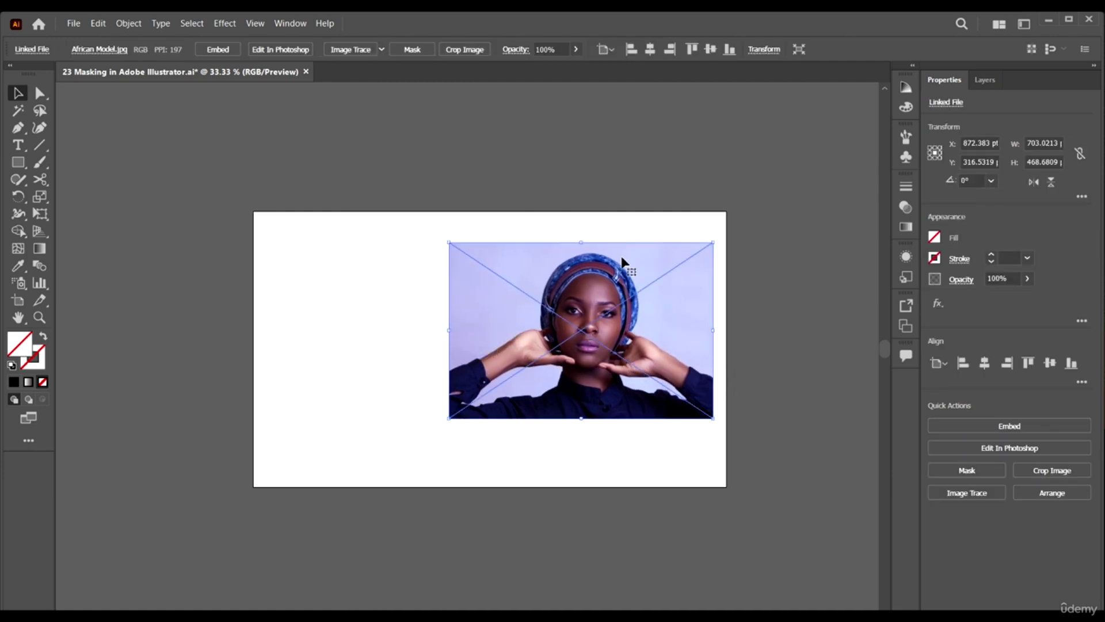
pyautogui.click(678, 469)
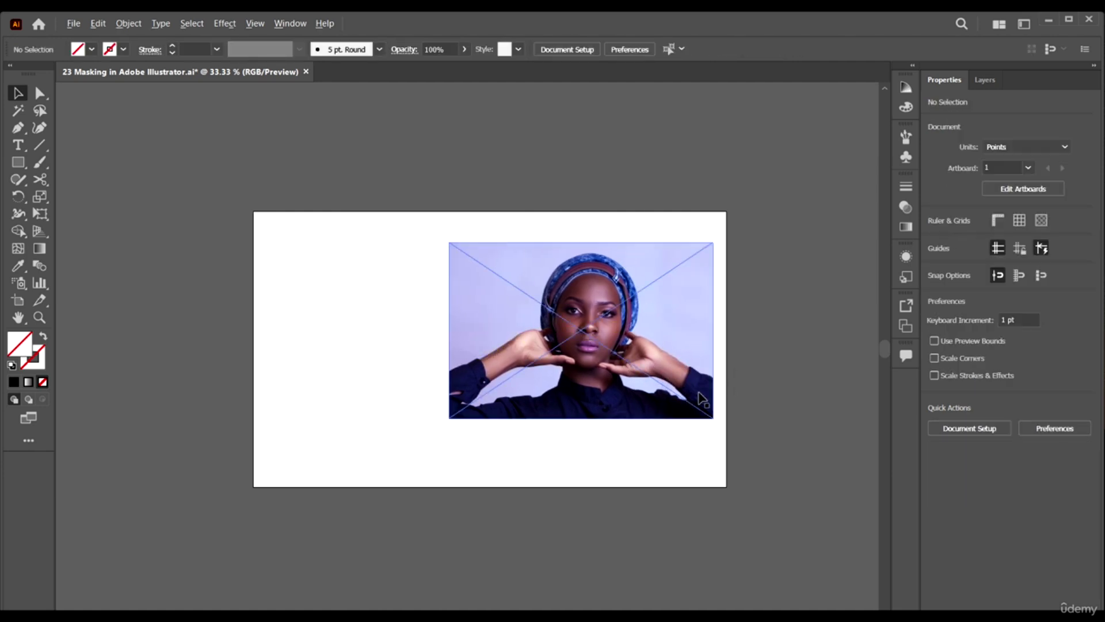
# Step: Add the two-line text "FASHION WEEK" near the artboard's upper-left corner
pyautogui.scroll(1, 703, 399)
pyautogui.scroll(-1, 579, 319)
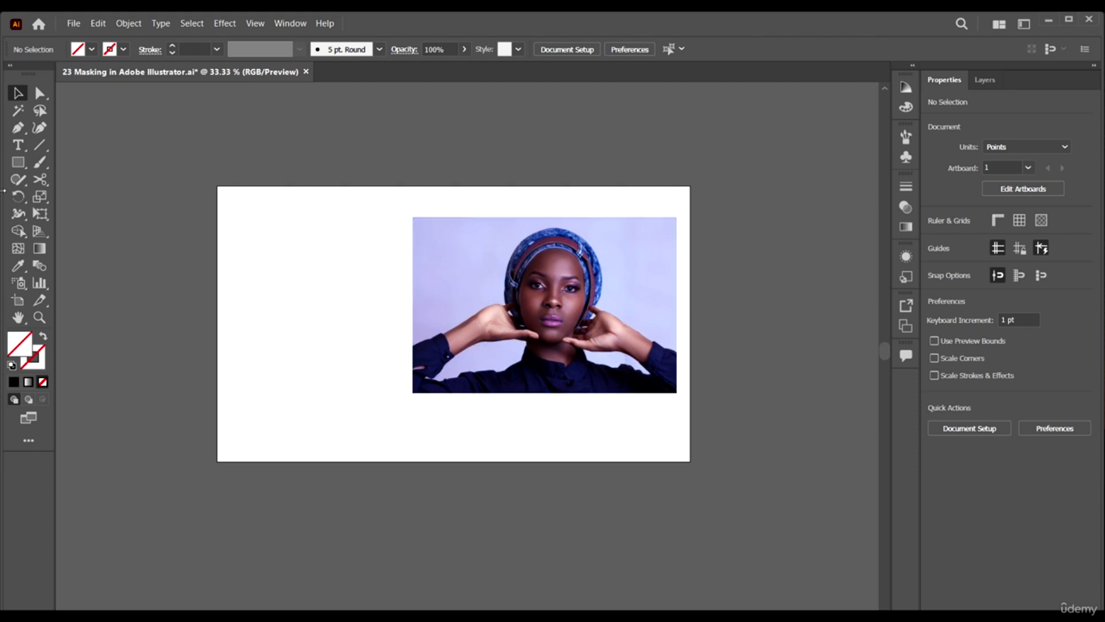
pyautogui.click(19, 144)
pyautogui.click(234, 215)
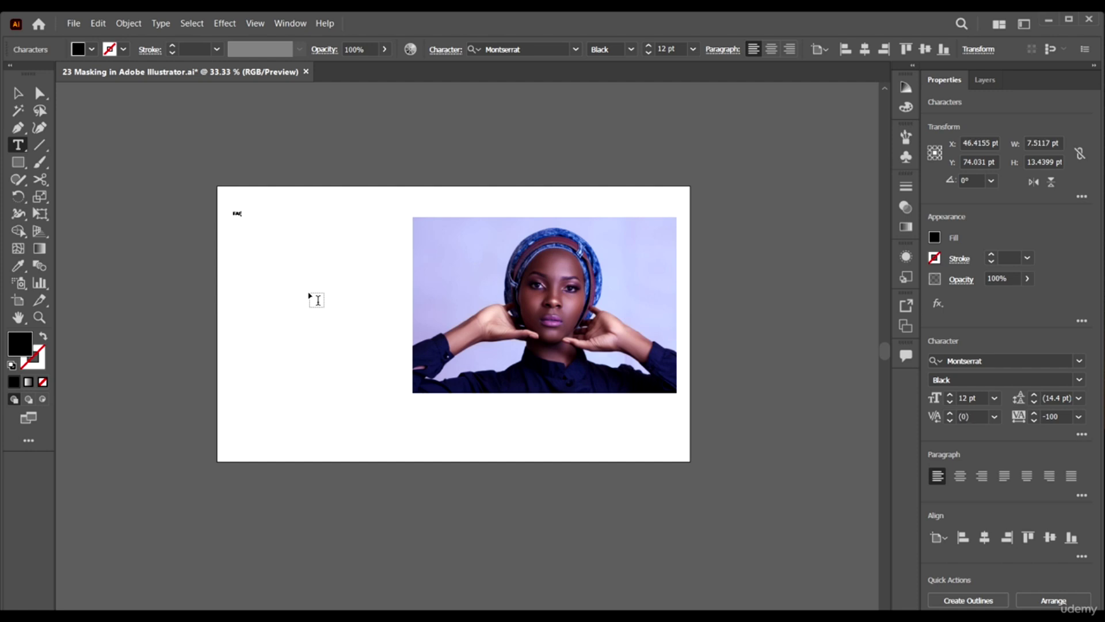
pyautogui.write('FASHIONPA')
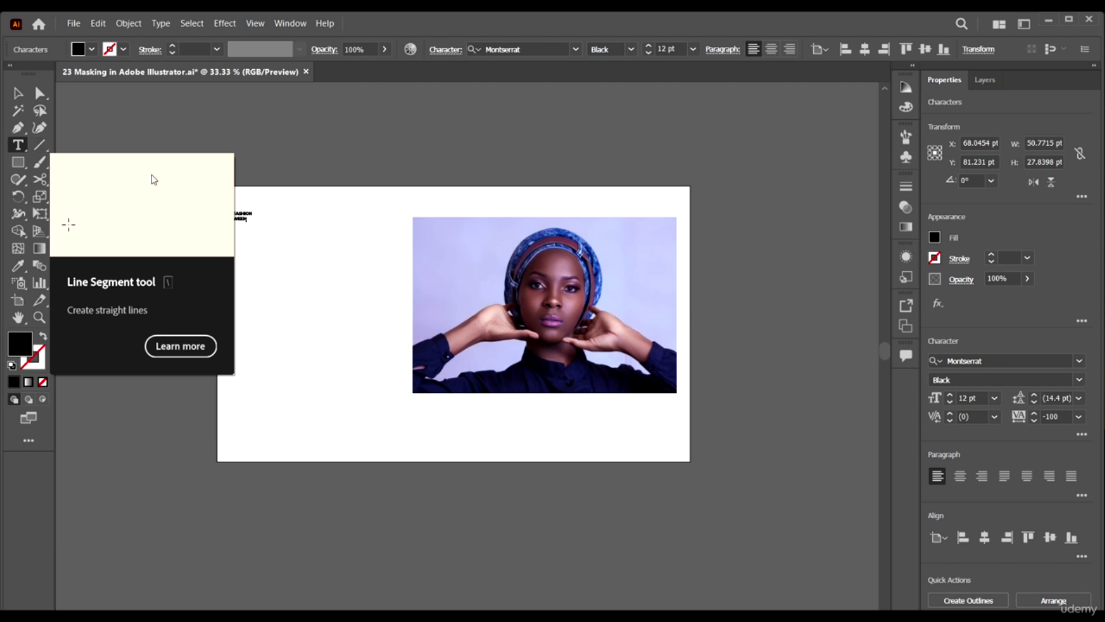
pyautogui.write('v')
# Step: Scale the FASHION WEEK heading to about 92 pt and set its tracking to 0
pyautogui.moveTo(251, 228); pyautogui.dragTo(397, 304)
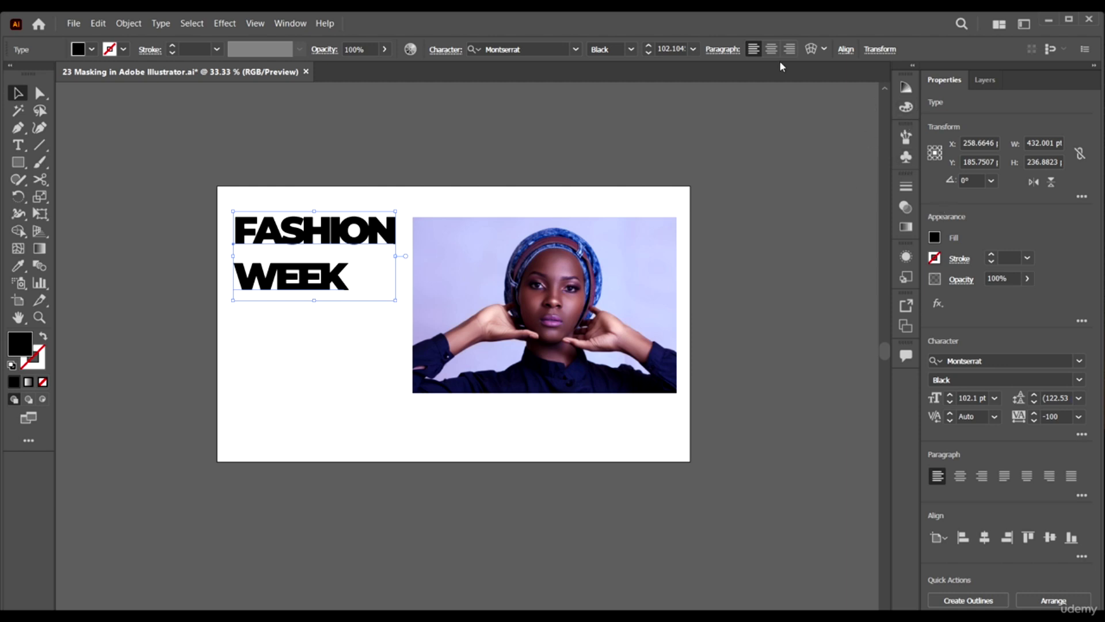
pyautogui.click(1087, 420)
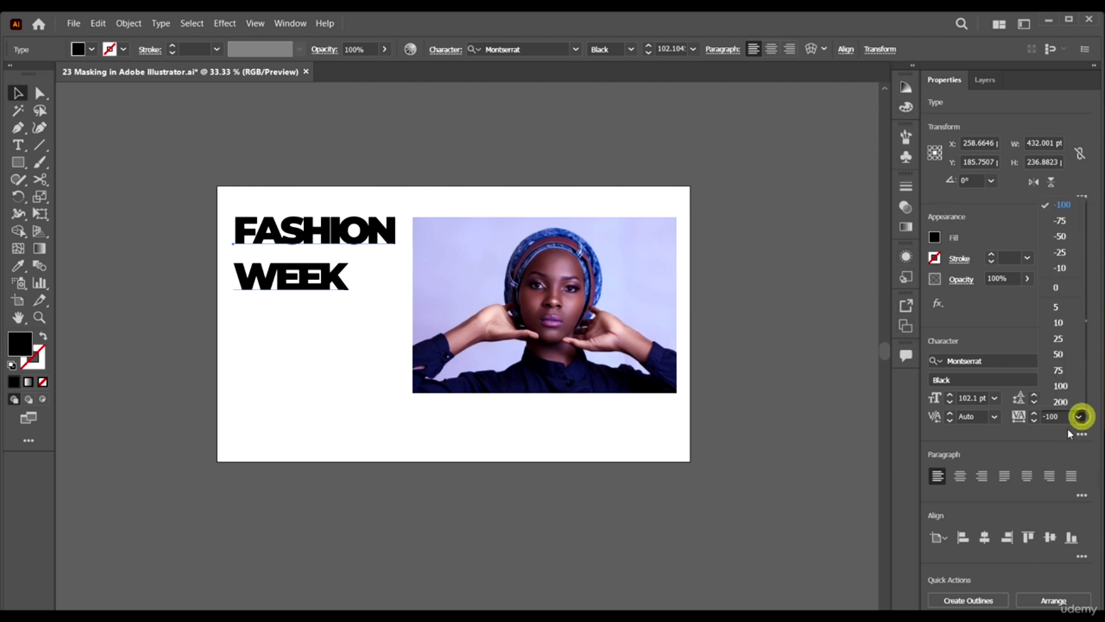
pyautogui.click(1061, 286)
pyautogui.moveTo(425, 209); pyautogui.dragTo(405, 218)
pyautogui.click(735, 400)
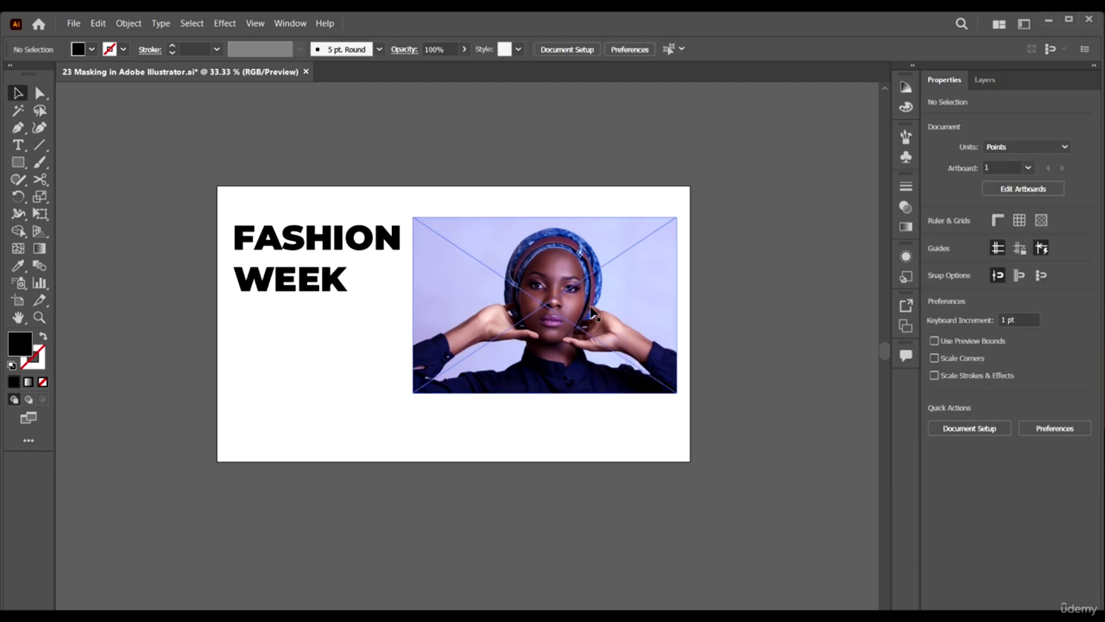
# Step: Draw a black circle about 467 pt in diameter over the middle of the portrait
pyautogui.click(18, 161)
pyautogui.click(81, 197)
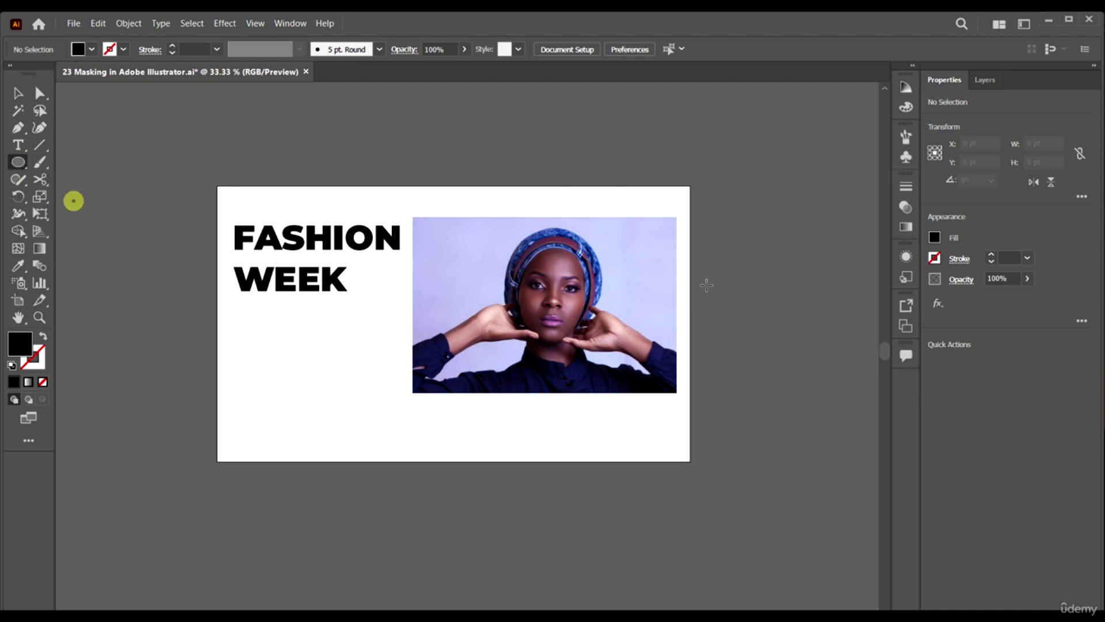
pyautogui.scroll(-1, 581, 275)
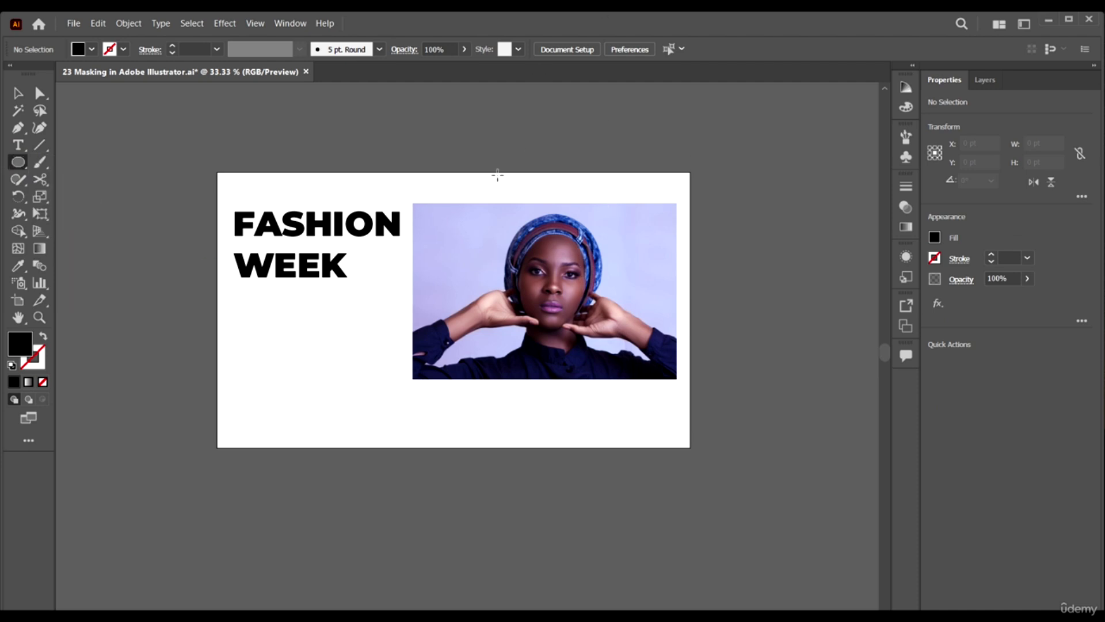
pyautogui.moveTo(445, 206)
pyautogui.mouseDown()
pyautogui.moveTo(666, 326)
pyautogui.moveTo(617, 322)
pyautogui.moveTo(620, 279)
pyautogui.moveTo(624, 291)
pyautogui.mouseUp()
pyautogui.press('v')
pyautogui.click(747, 346)
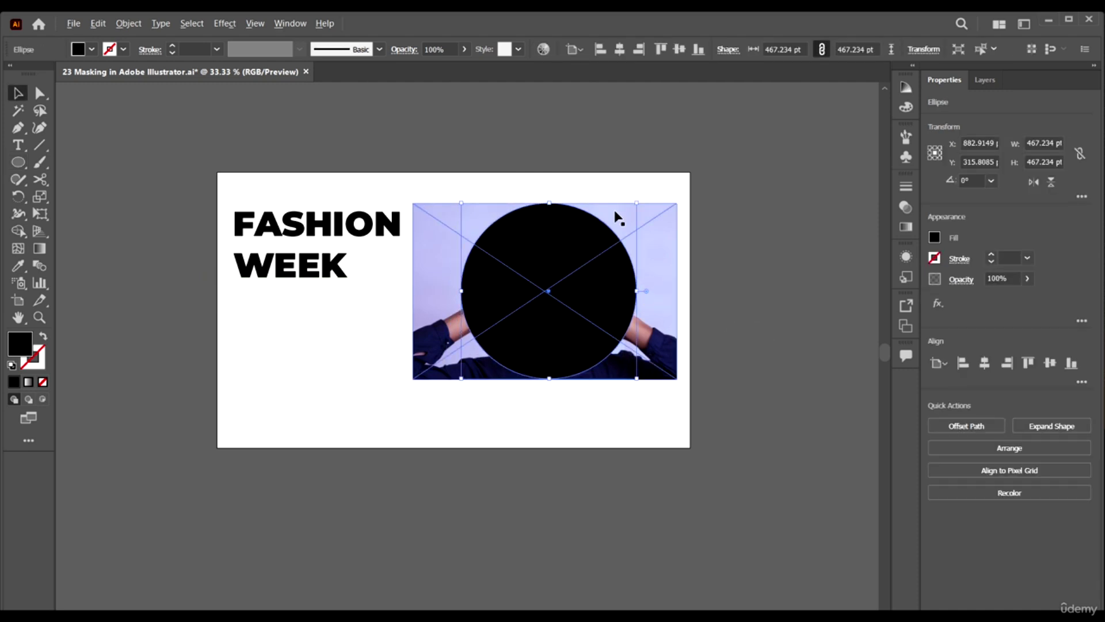
# Step: Shrink the circle to about 463 pt and position it over the face, within the portrait's height
pyautogui.scroll(1, 617, 217)
pyautogui.moveTo(647, 200); pyautogui.dragTo(646, 201)
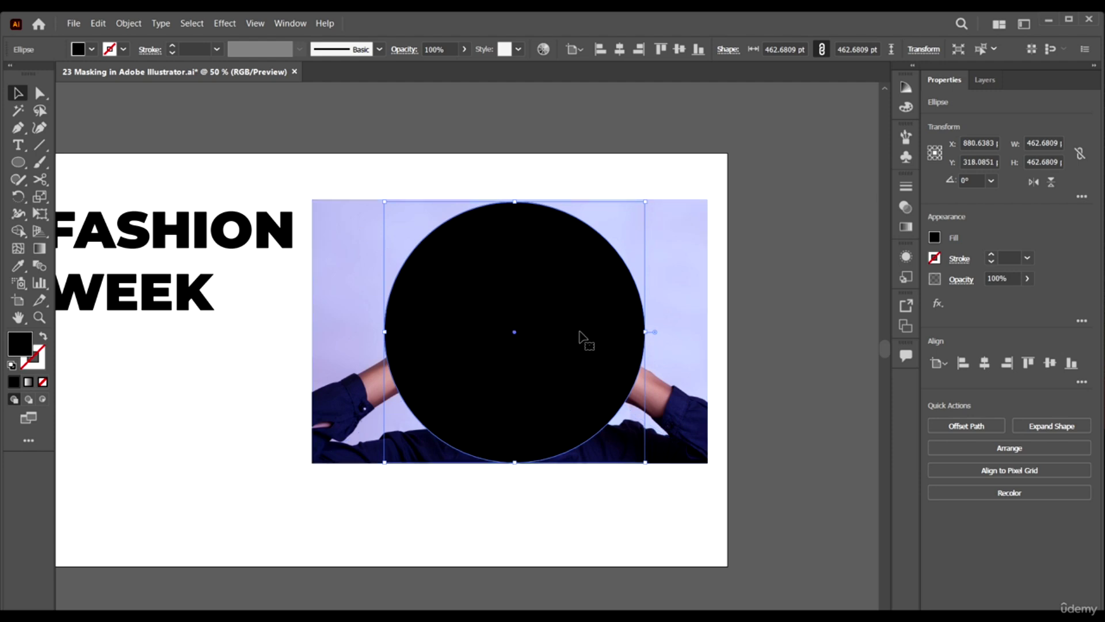
pyautogui.click(814, 338)
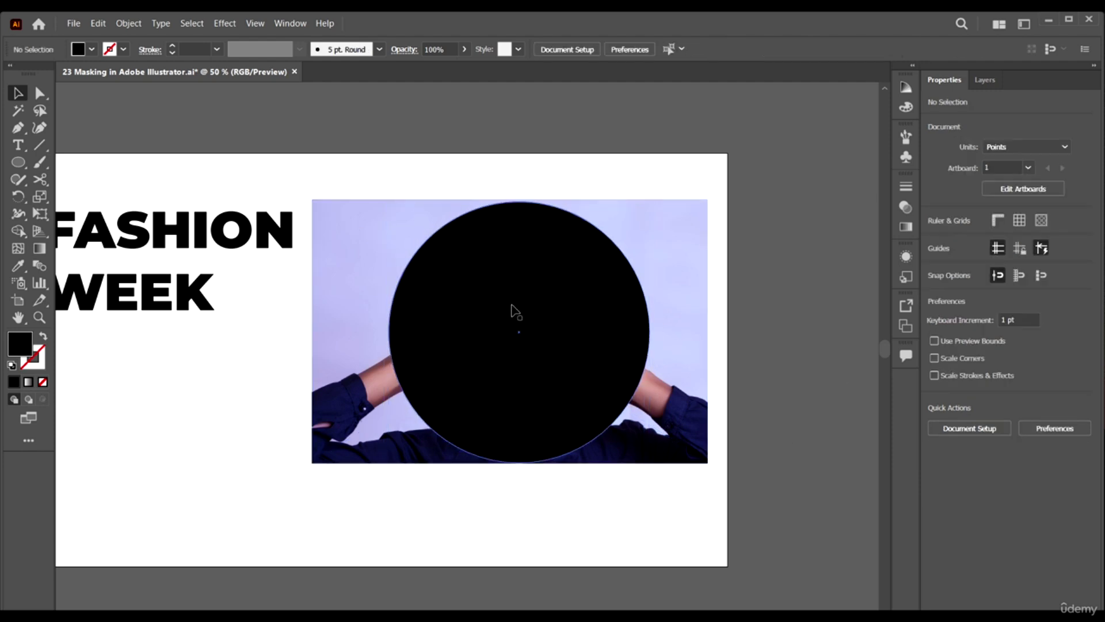
# Step: Select the circle together with the portrait and make a clipping mask from them
pyautogui.scroll(-1, 510, 311)
pyautogui.moveTo(535, 272); pyautogui.dragTo(533, 270)
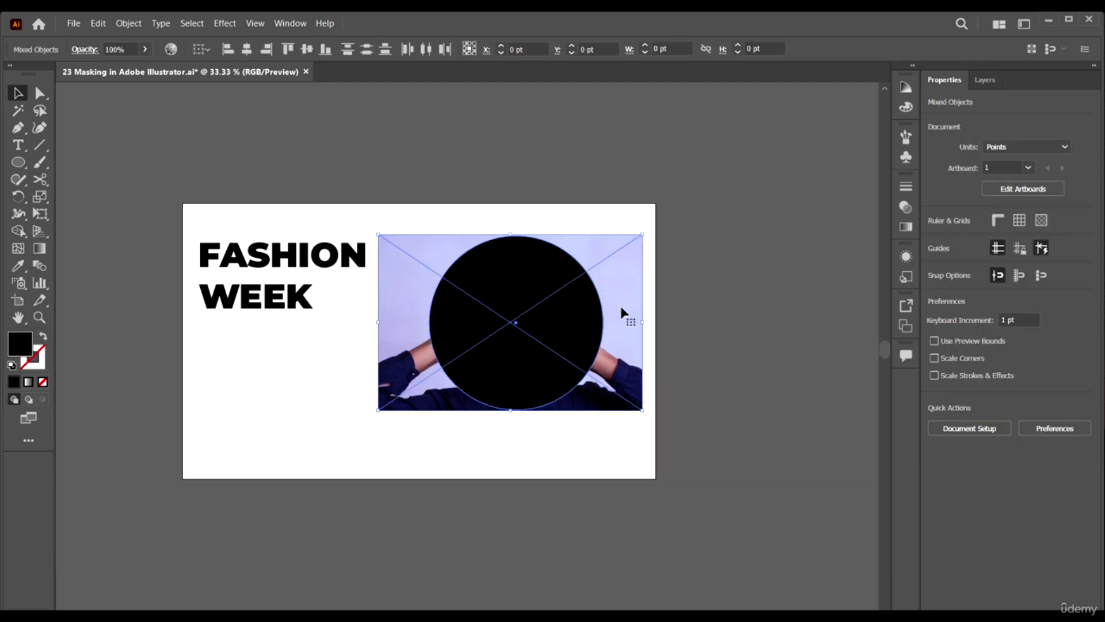
pyautogui.rightClick(514, 291)
pyautogui.click(578, 397)
pyautogui.click(733, 323)
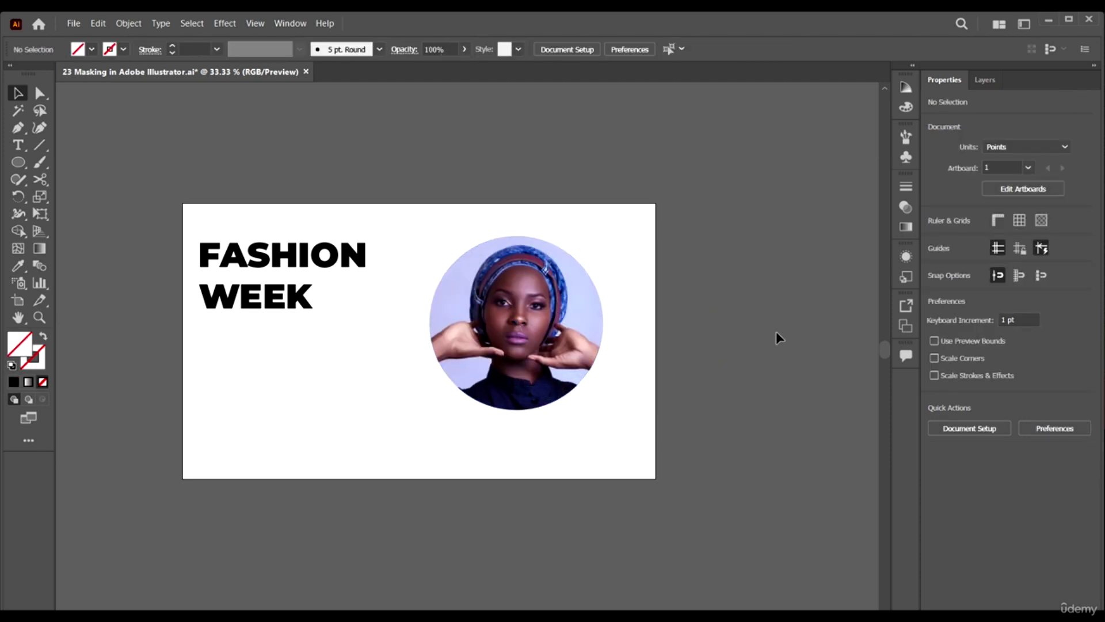
# Step: Enlarge the circular masked portrait to about 584 pt and move it slightly to the left
pyautogui.click(600, 304)
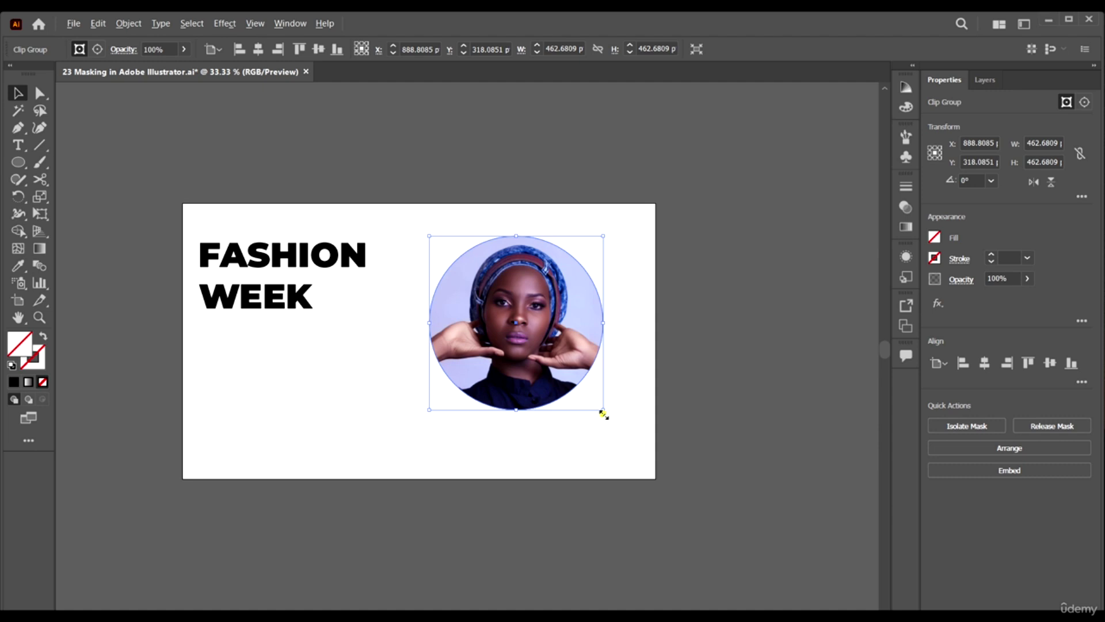
pyautogui.moveTo(604, 413); pyautogui.dragTo(629, 436)
pyautogui.click(717, 368)
pyautogui.moveTo(517, 337); pyautogui.dragTo(507, 337)
# Step: Center-align the FASHION WEEK text, reposition it beside the portrait and scale it to about 98 pt
pyautogui.moveTo(288, 271); pyautogui.dragTo(304, 270)
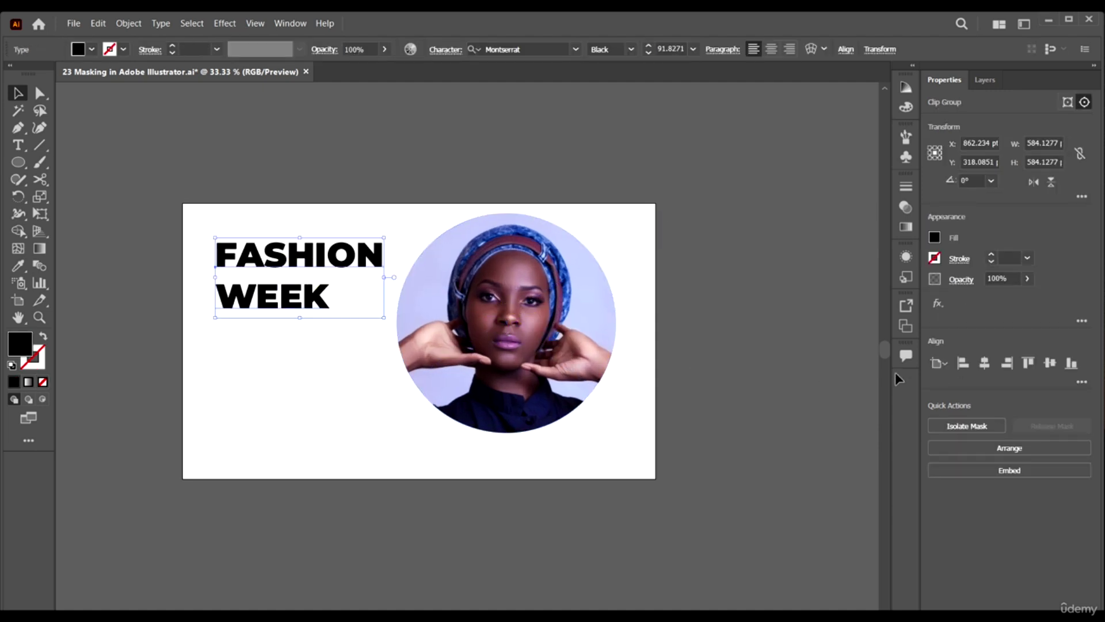
pyautogui.click(959, 475)
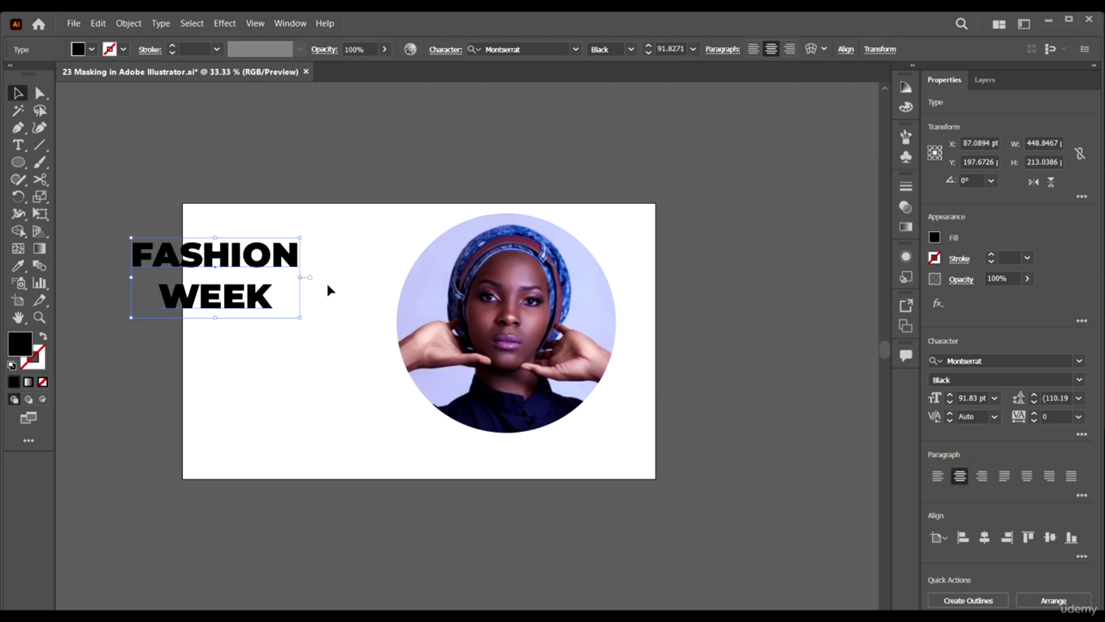
pyautogui.moveTo(279, 266); pyautogui.dragTo(357, 267)
pyautogui.moveTo(377, 317); pyautogui.dragTo(384, 320)
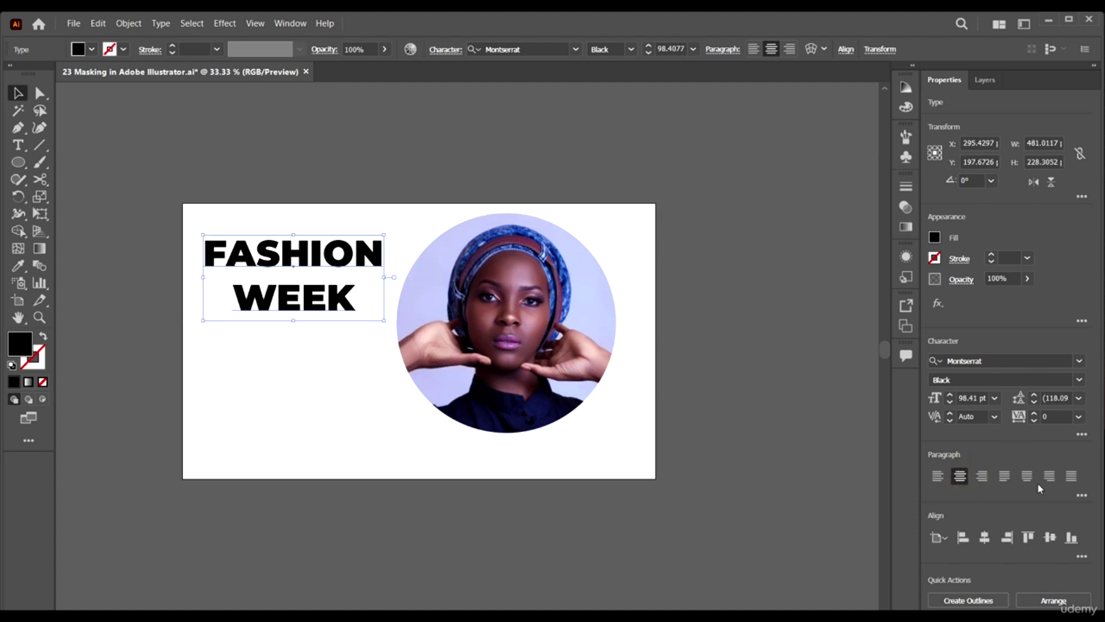
# Step: Set the heading's leading to 100 pt and move the text down to the portrait's mid-height
pyautogui.click(1034, 402)
pyautogui.click(1034, 401)
pyautogui.click(738, 381)
pyautogui.moveTo(201, 237); pyautogui.dragTo(206, 288)
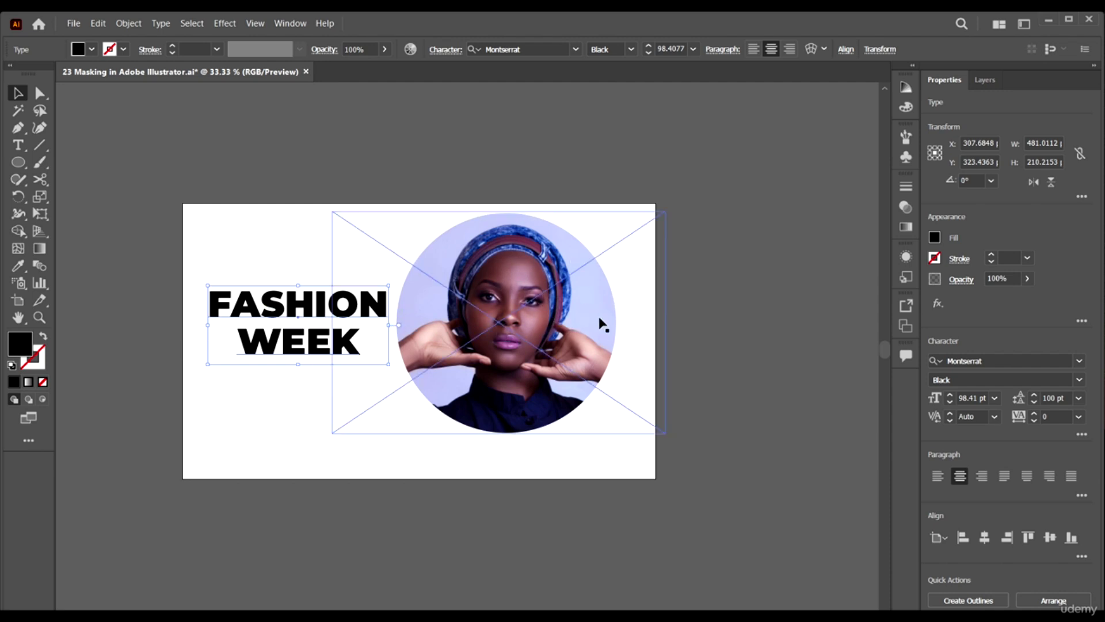
# Step: Draw a closed freeform black shape about 355 × 264 pt above the heading with the Pen tool
pyautogui.click(18, 127)
pyautogui.click(248, 211)
pyautogui.moveTo(330, 189); pyautogui.dragTo(345, 225)
pyautogui.click(353, 257)
pyautogui.moveTo(298, 281); pyautogui.dragTo(229, 241)
pyautogui.click(221, 221)
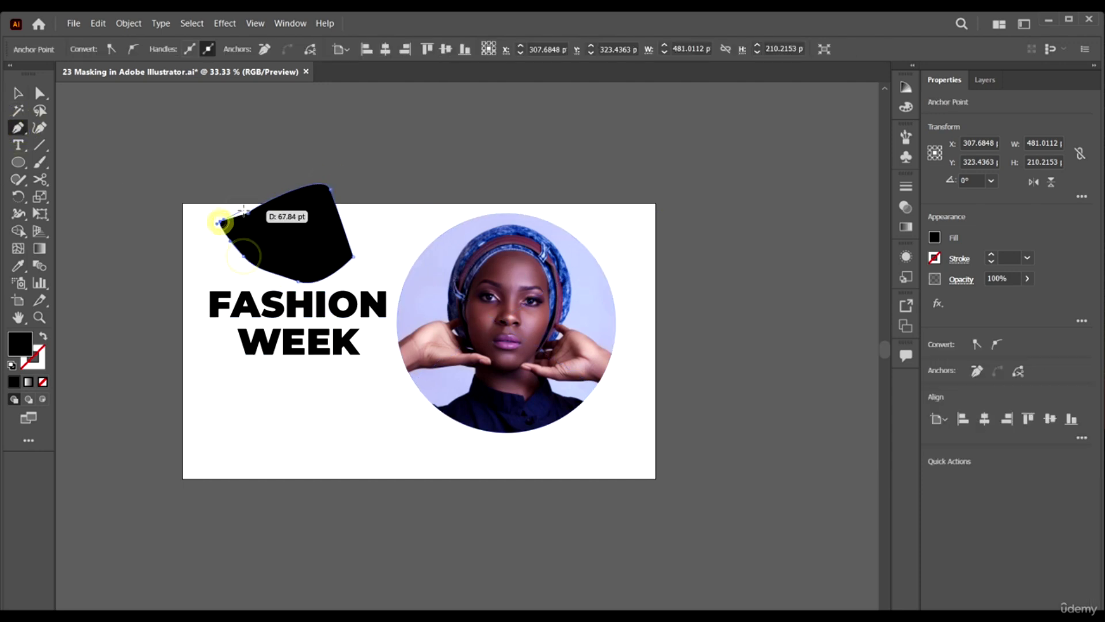
pyautogui.click(248, 212)
# Step: Delete the freeform black shape above the heading
pyautogui.click(26, 84)
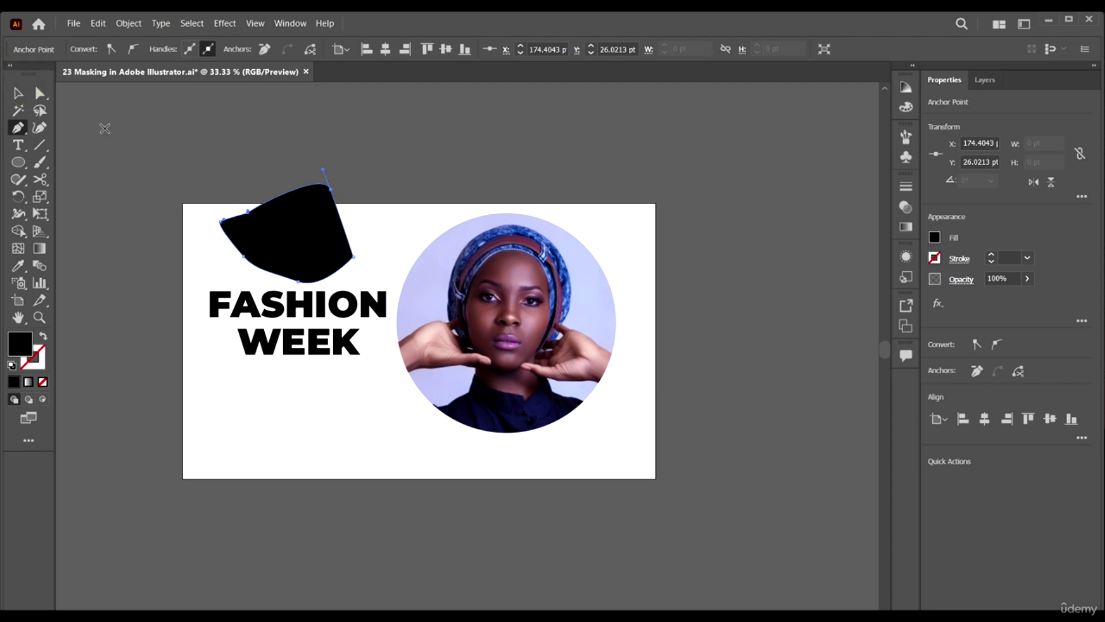
pyautogui.click(17, 92)
pyautogui.click(324, 239)
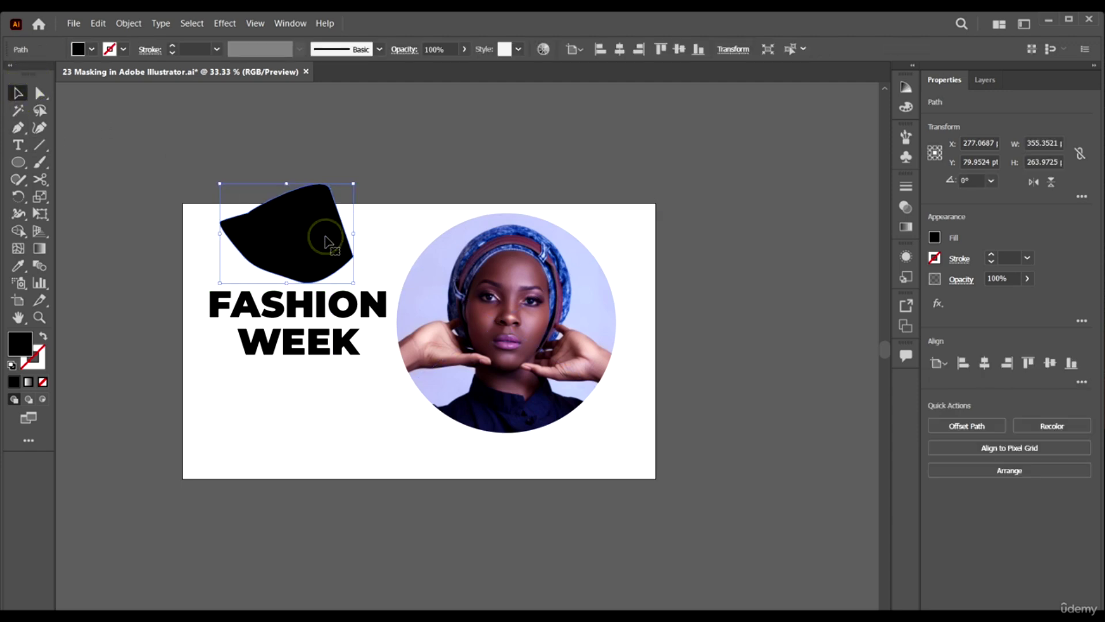
pyautogui.press('Delete')
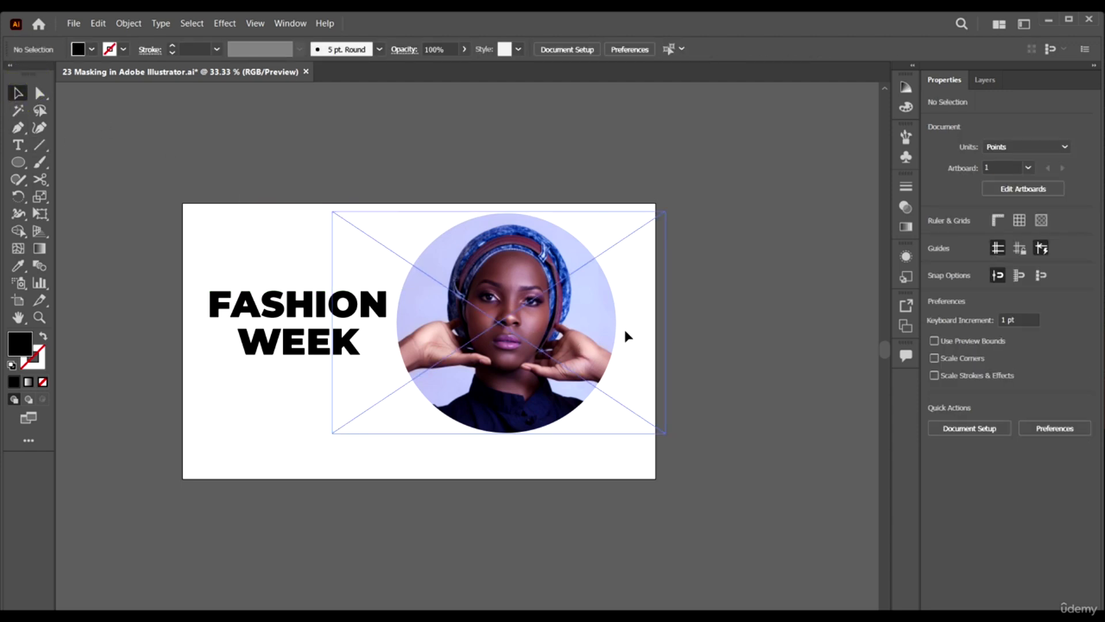
pyautogui.hscroll(-4, 420, 303)
pyautogui.scroll(-1, 639, 316)
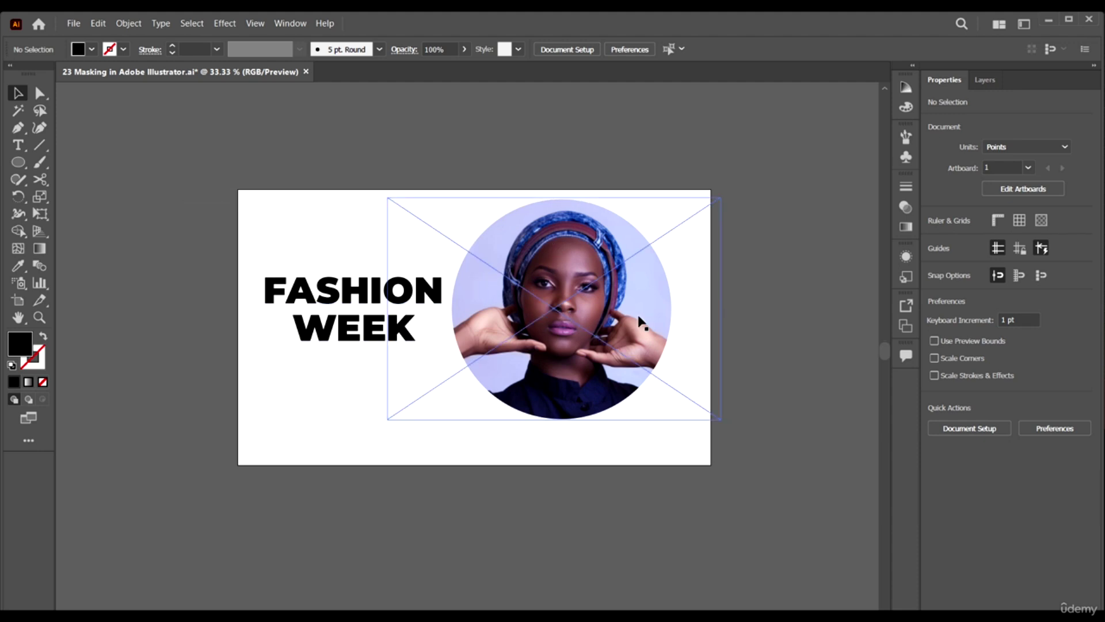
pyautogui.click(126, 224)
pyautogui.click(18, 145)
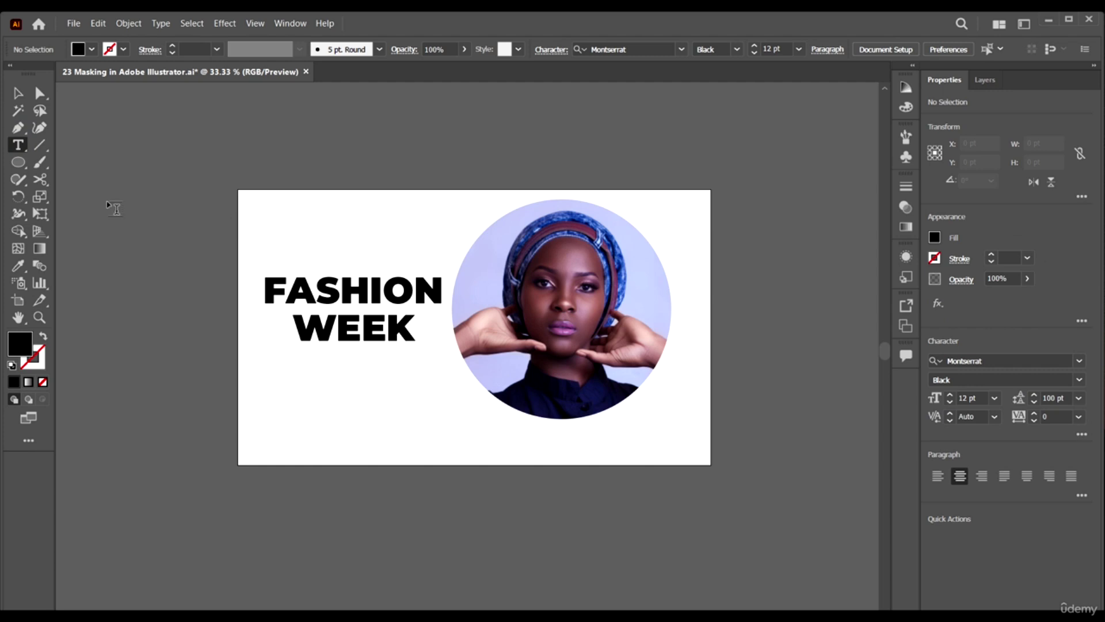
pyautogui.click(144, 194)
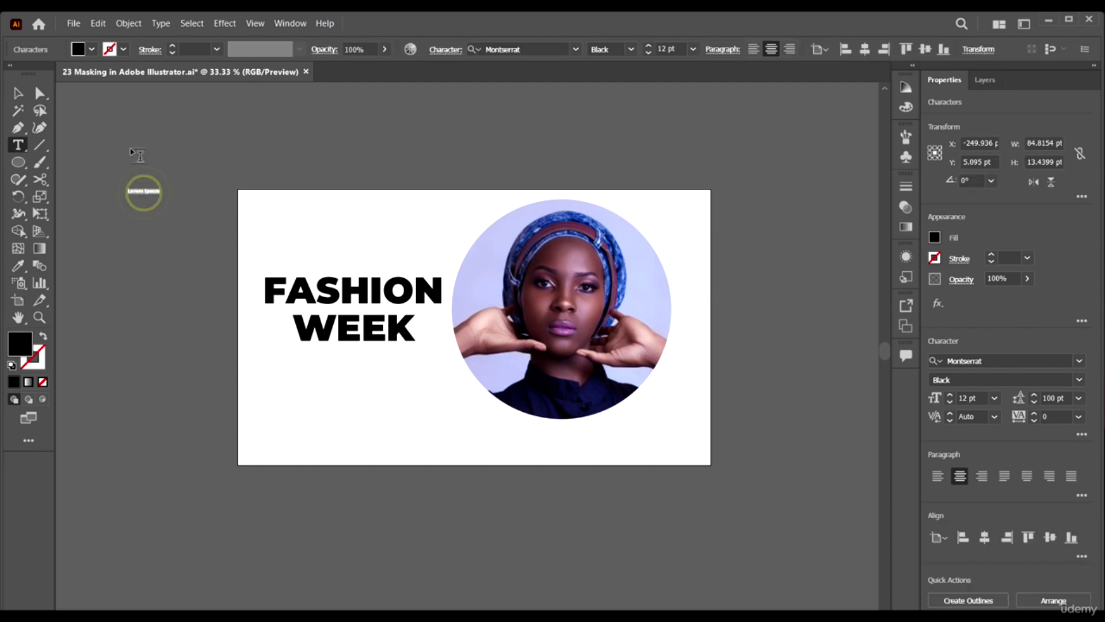
pyautogui.click(17, 94)
pyautogui.click(348, 151)
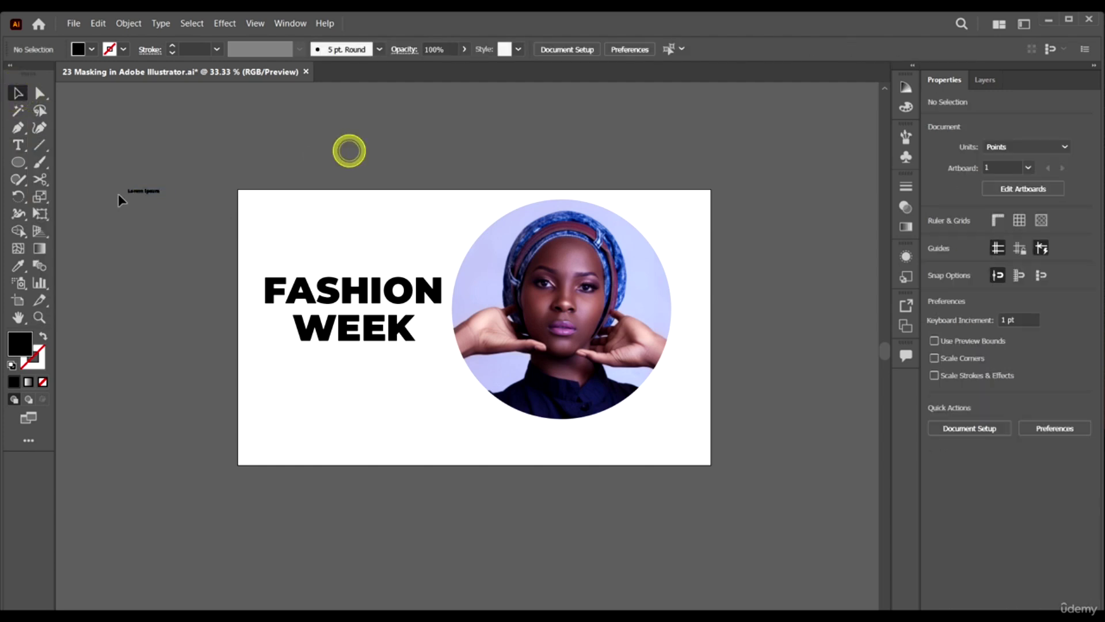
pyautogui.click(151, 193)
pyautogui.press('Delete')
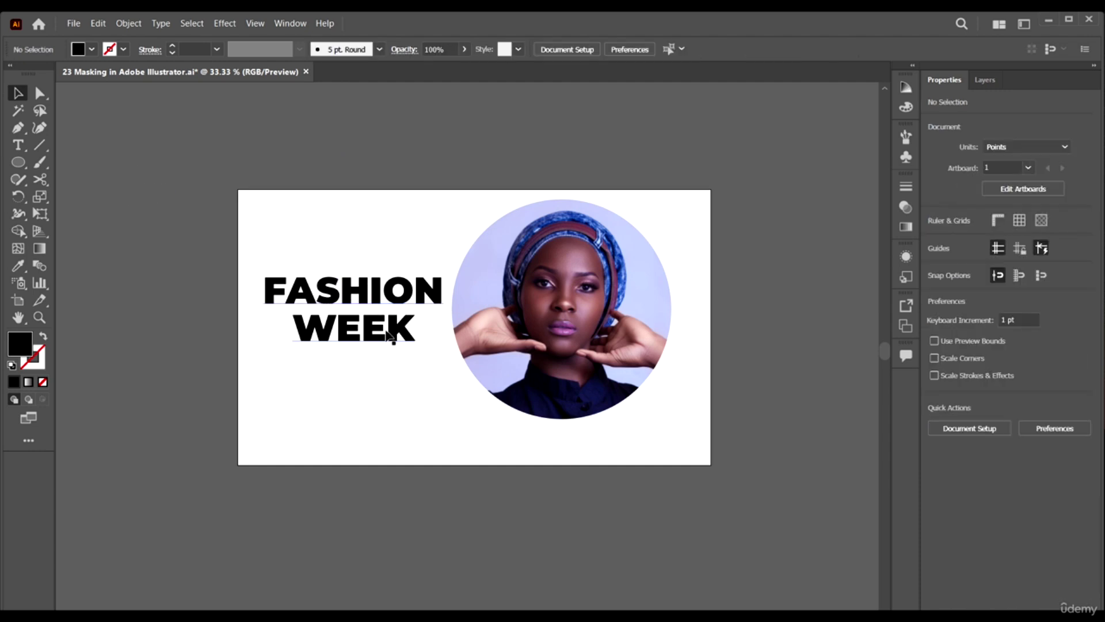
# Step: Draw a circle about 464 pt in diameter over the FASHION WEEK heading and use it as a clipping mask for the text
pyautogui.click(18, 163)
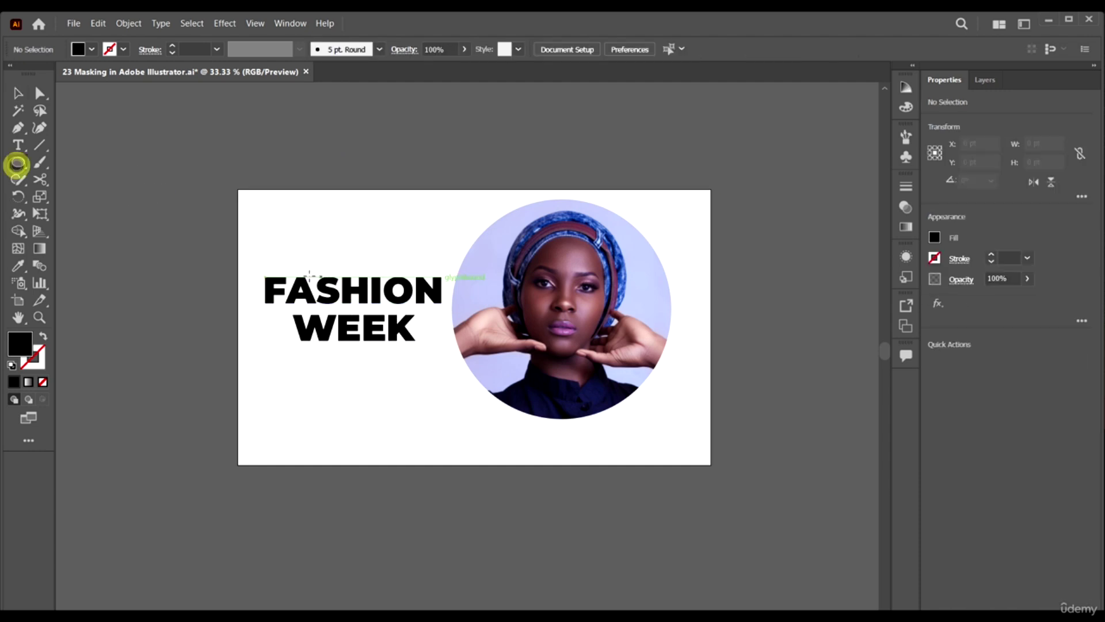
pyautogui.moveTo(244, 262); pyautogui.dragTo(418, 436)
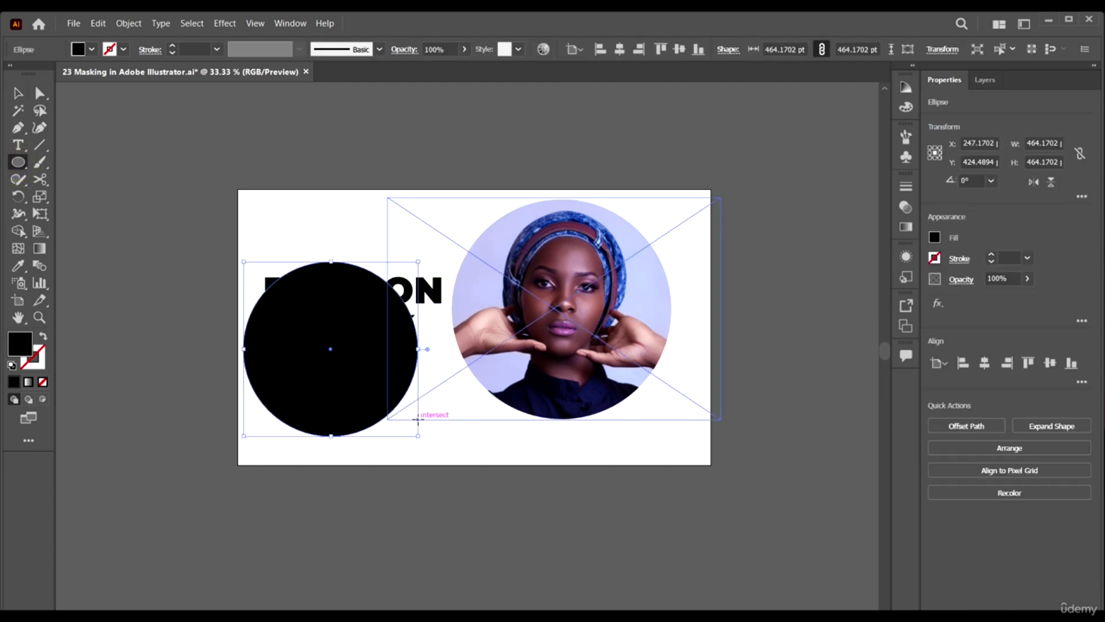
pyautogui.press('v')
pyautogui.keyDown('shift'); pyautogui.click(328, 301); pyautogui.keyUp('shift')
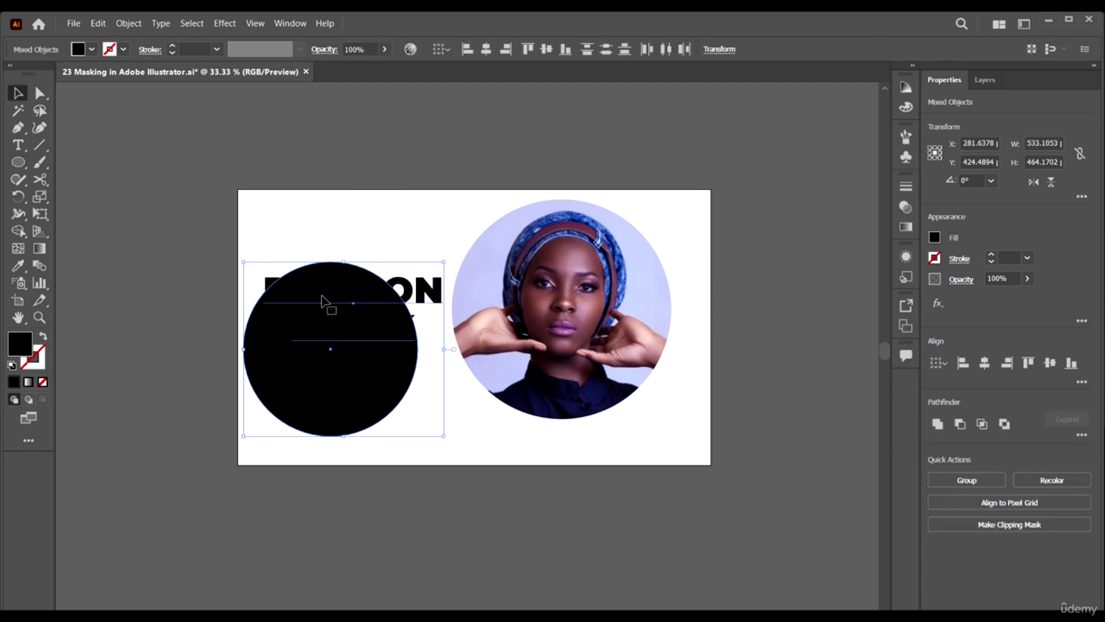
pyautogui.rightClick(322, 296)
pyautogui.click(401, 405)
pyautogui.click(424, 452)
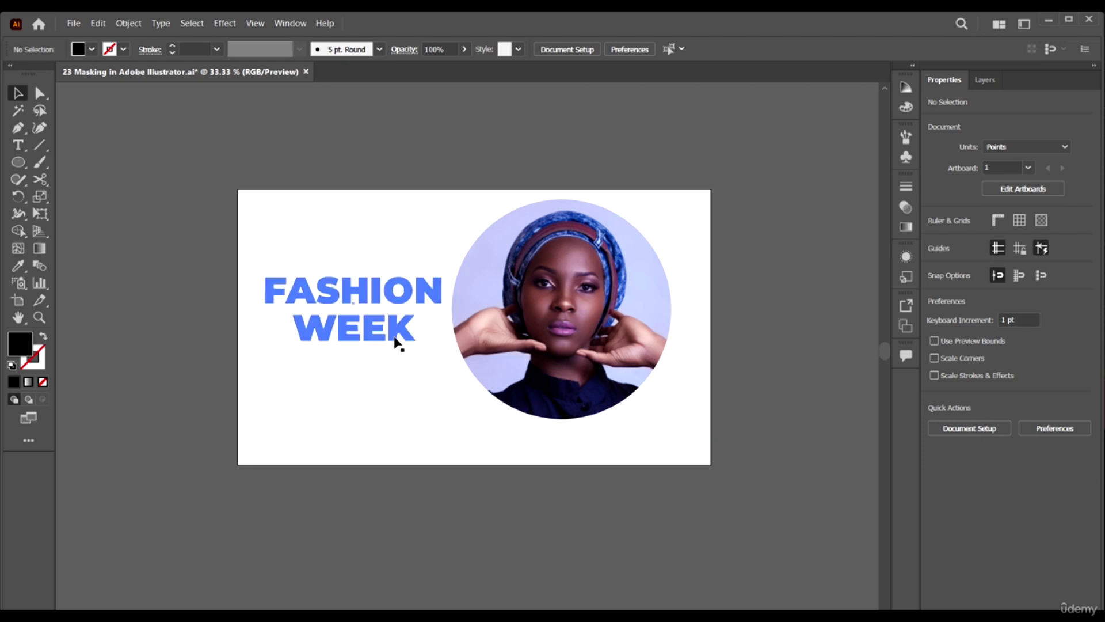
# Step: Isolate the portrait's clip group and reposition the photo inside its circular mask
pyautogui.hscroll(2, 654, 452)
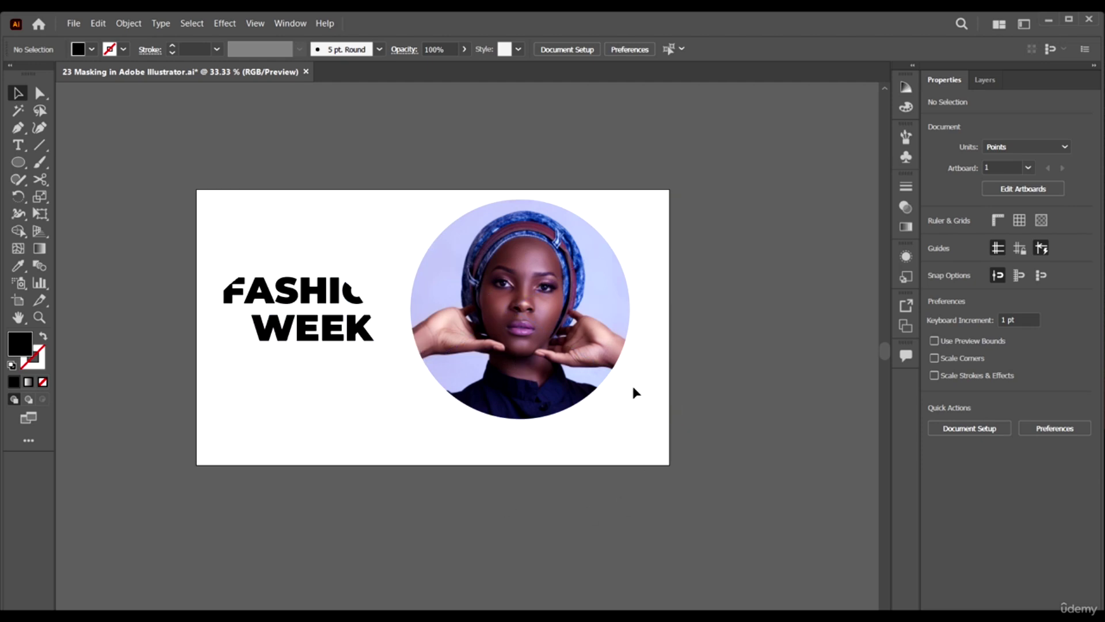
pyautogui.click(512, 271)
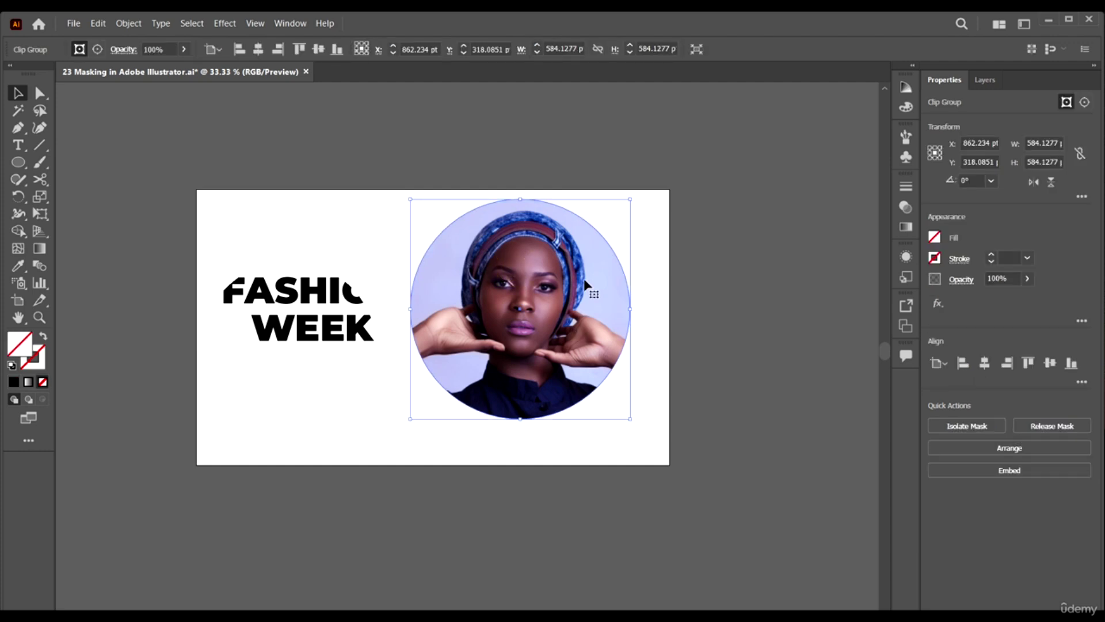
pyautogui.click(758, 301)
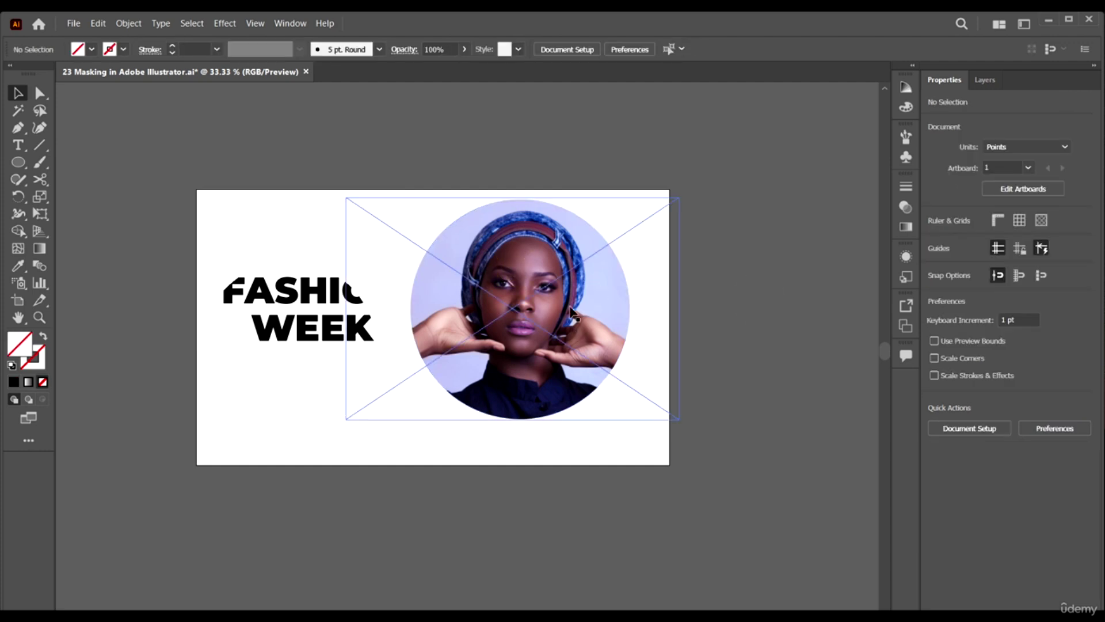
pyautogui.doubleClick(570, 297)
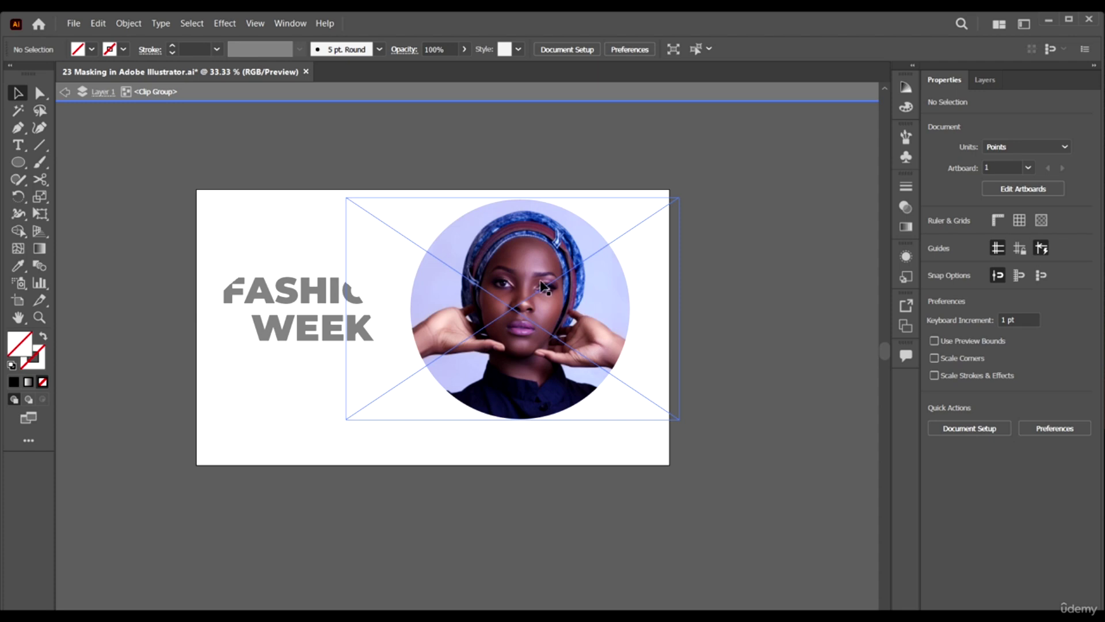
pyautogui.click(542, 283)
pyautogui.moveTo(549, 315); pyautogui.dragTo(579, 341)
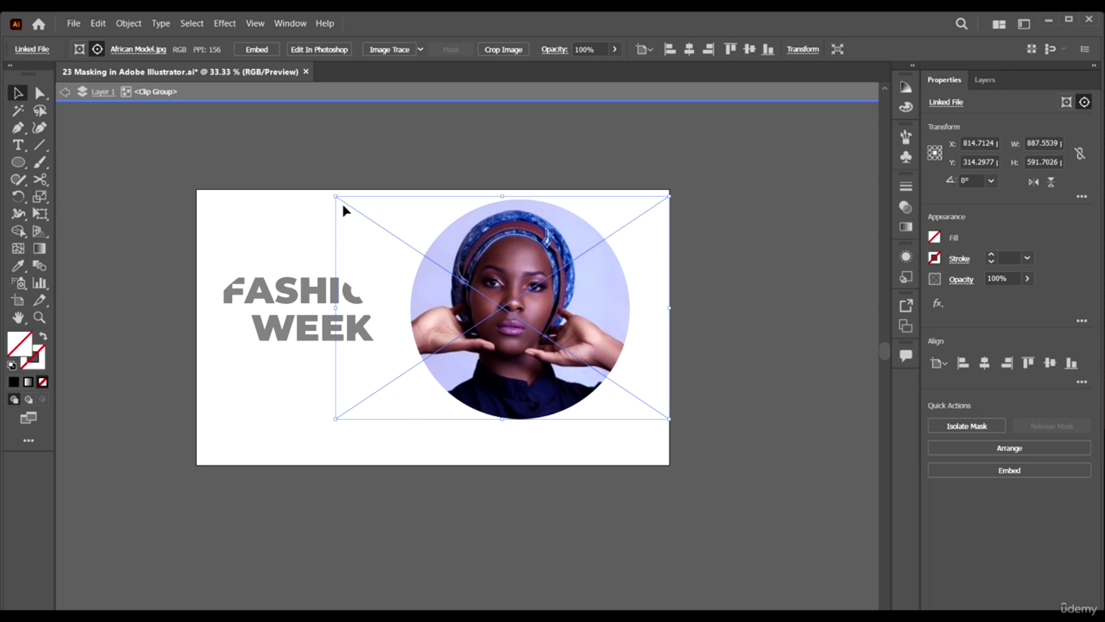
# Step: Enlarge the isolated portrait photo and rotate it about 13° clockwise inside the circle
pyautogui.moveTo(348, 202); pyautogui.dragTo(373, 207)
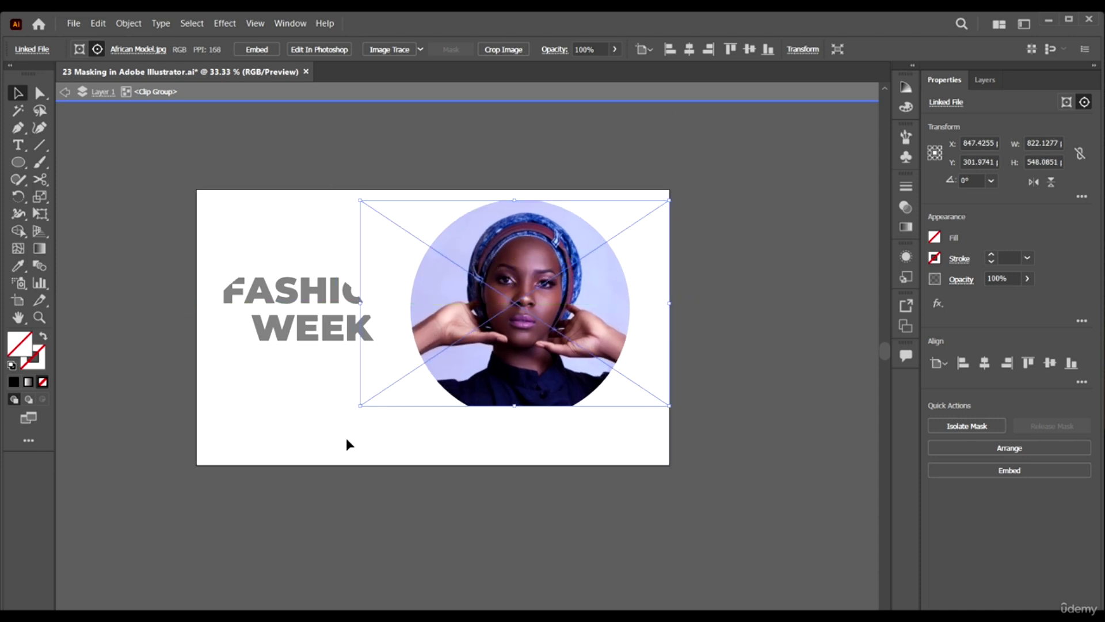
pyautogui.moveTo(359, 407)
pyautogui.mouseDown()
pyautogui.moveTo(338, 419)
pyautogui.moveTo(350, 413)
pyautogui.mouseUp()
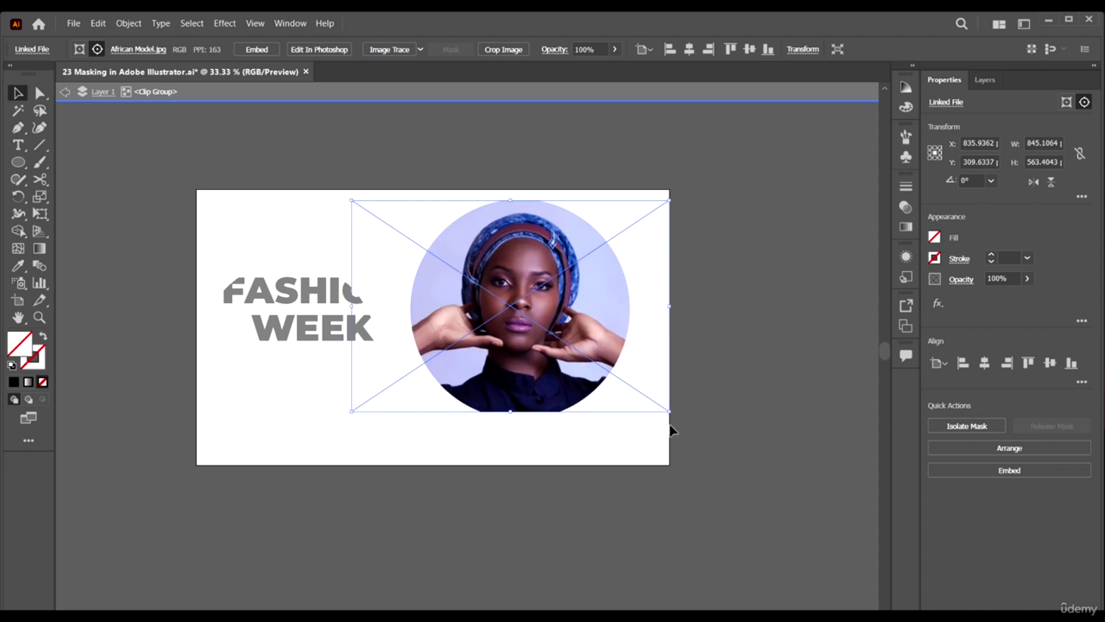
pyautogui.moveTo(673, 415); pyautogui.dragTo(658, 457)
pyautogui.click(650, 449)
pyautogui.click(613, 416)
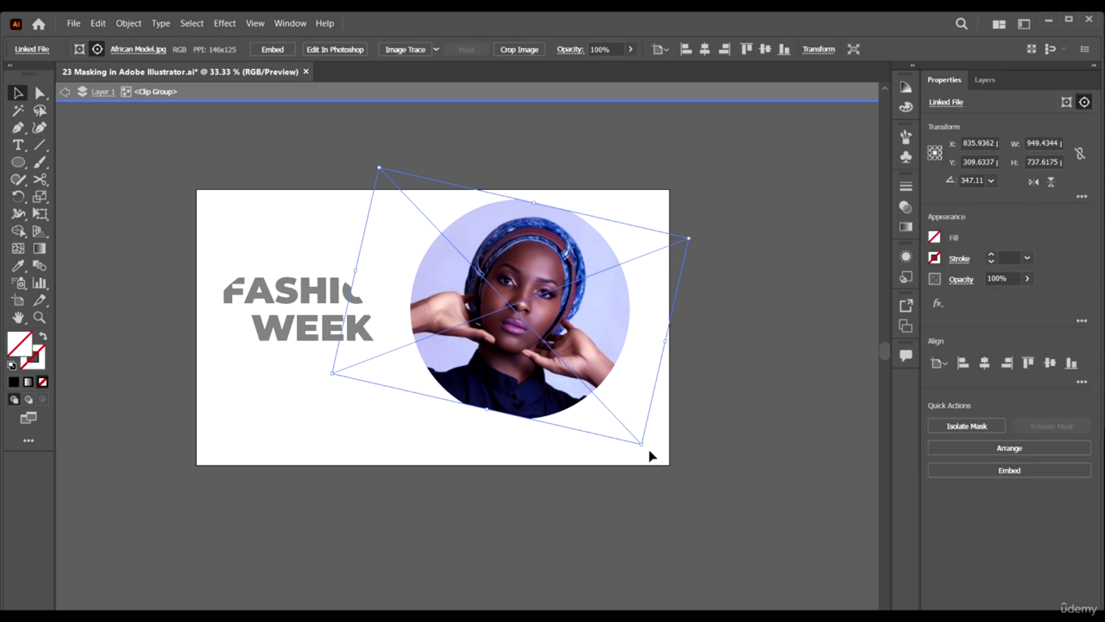
pyautogui.doubleClick(725, 227)
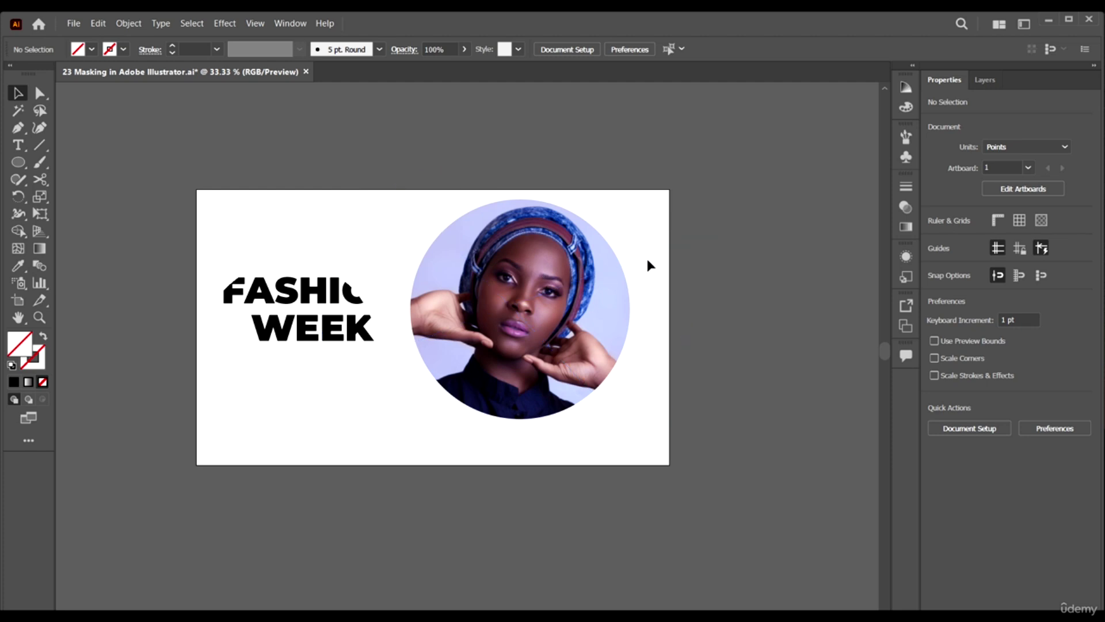
# Step: Release the portrait's circular clipping mask and undo the release
pyautogui.click(541, 287)
pyautogui.rightClick(541, 288)
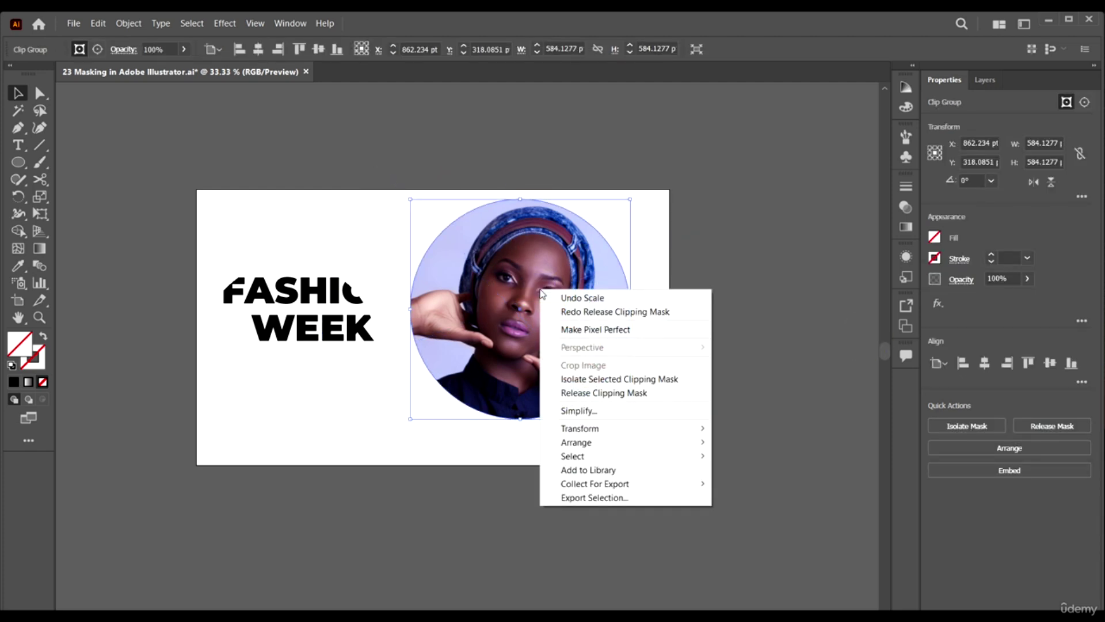
pyautogui.click(616, 393)
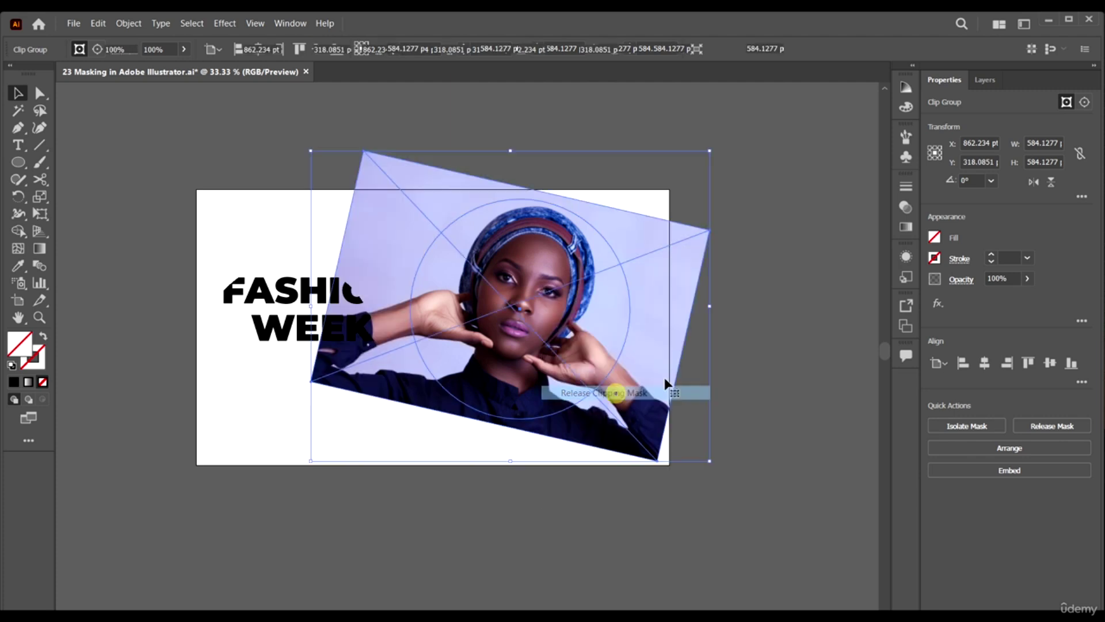
pyautogui.click(796, 309)
pyautogui.hotkey('ctrl', 'z')
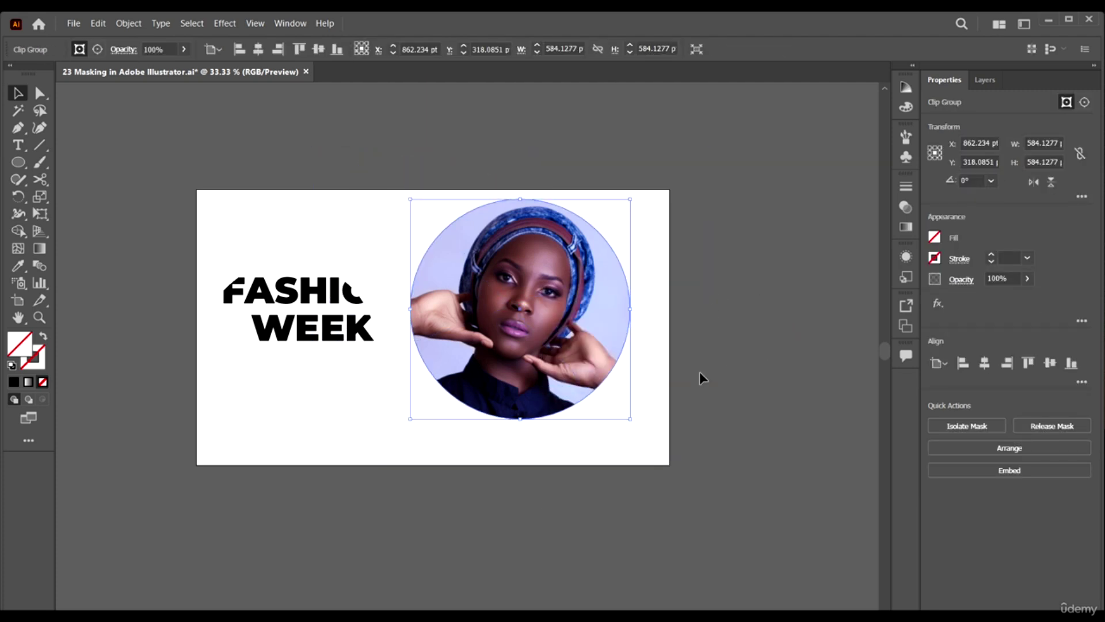
pyautogui.click(652, 347)
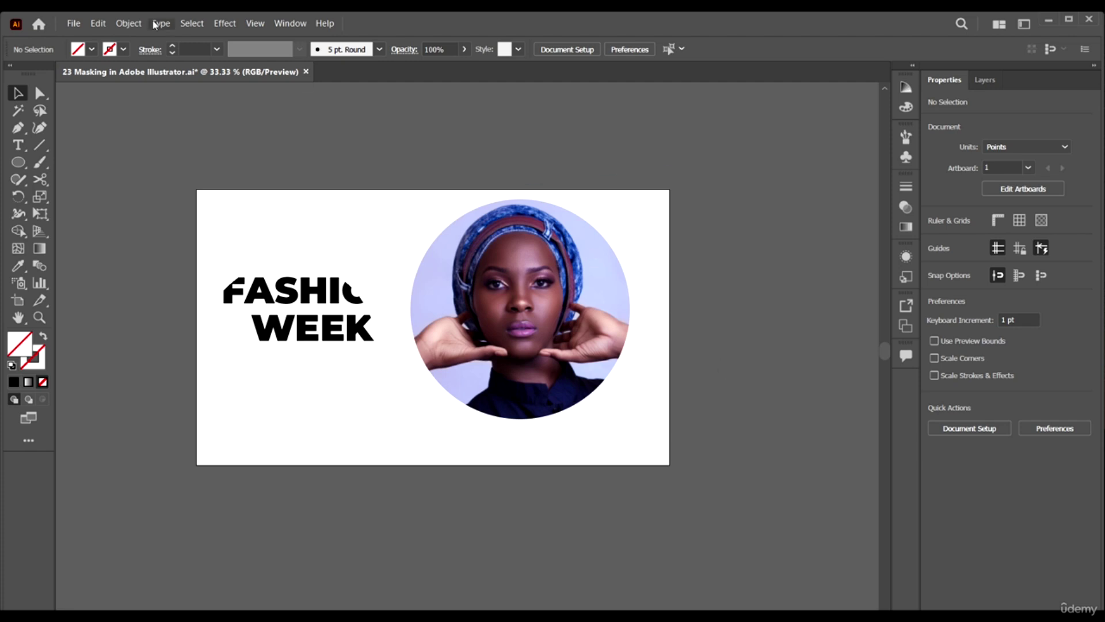
# Step: Place the Nature image as a linked file at about 1173 × 733 pt on the canvas to the right of the artboard
pyautogui.click(75, 24)
pyautogui.click(163, 250)
pyautogui.click(352, 134)
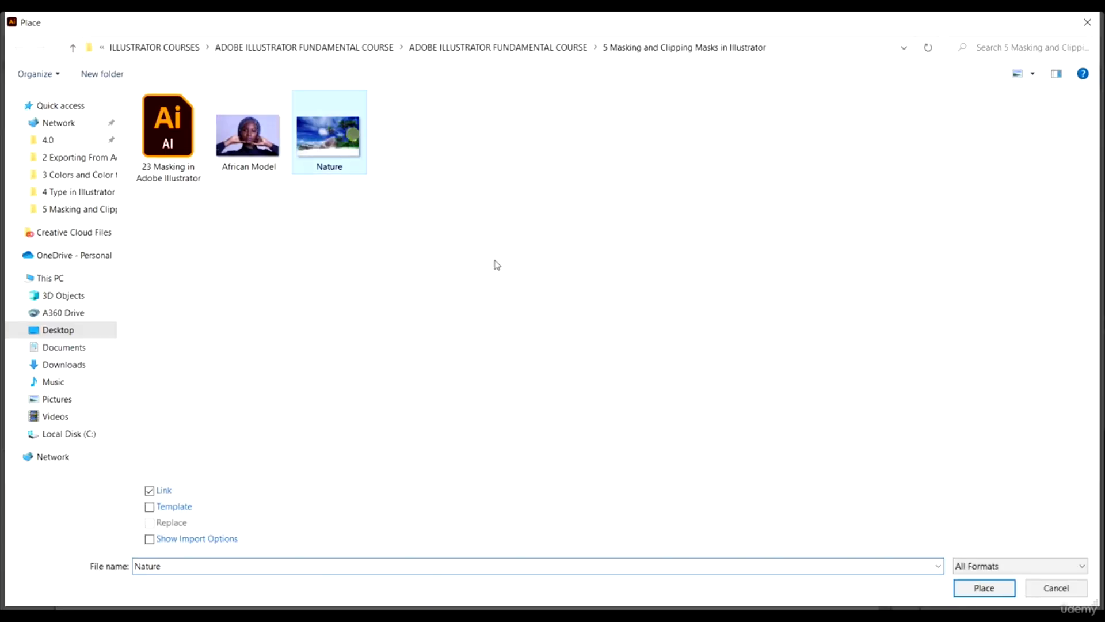
pyautogui.click(984, 588)
pyautogui.hscroll(5, 354, 356)
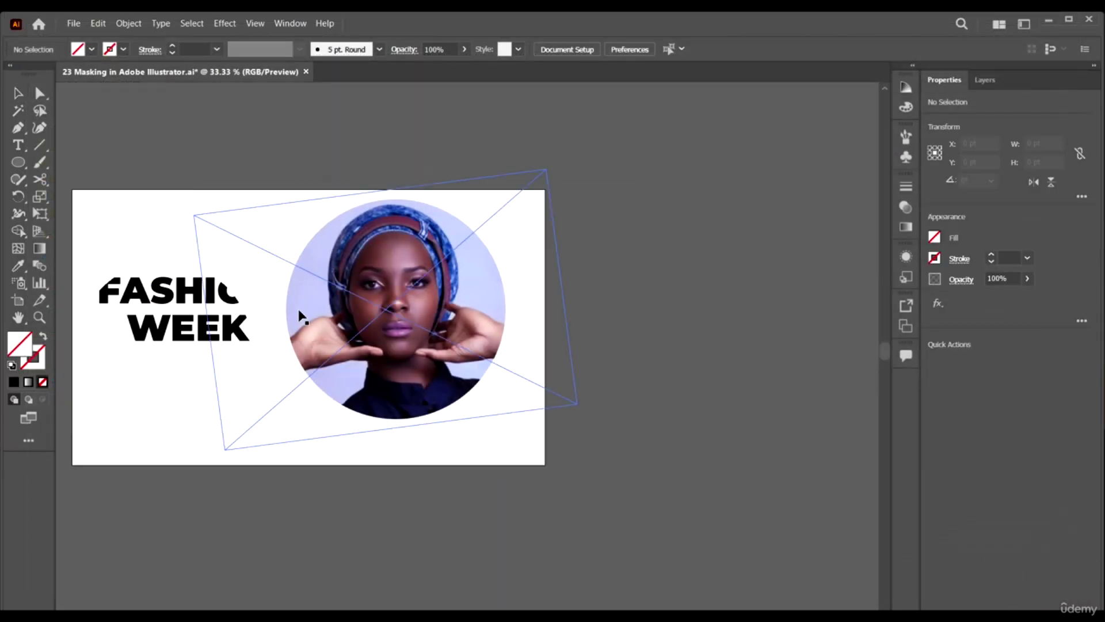
pyautogui.scroll(-2, 373, 264)
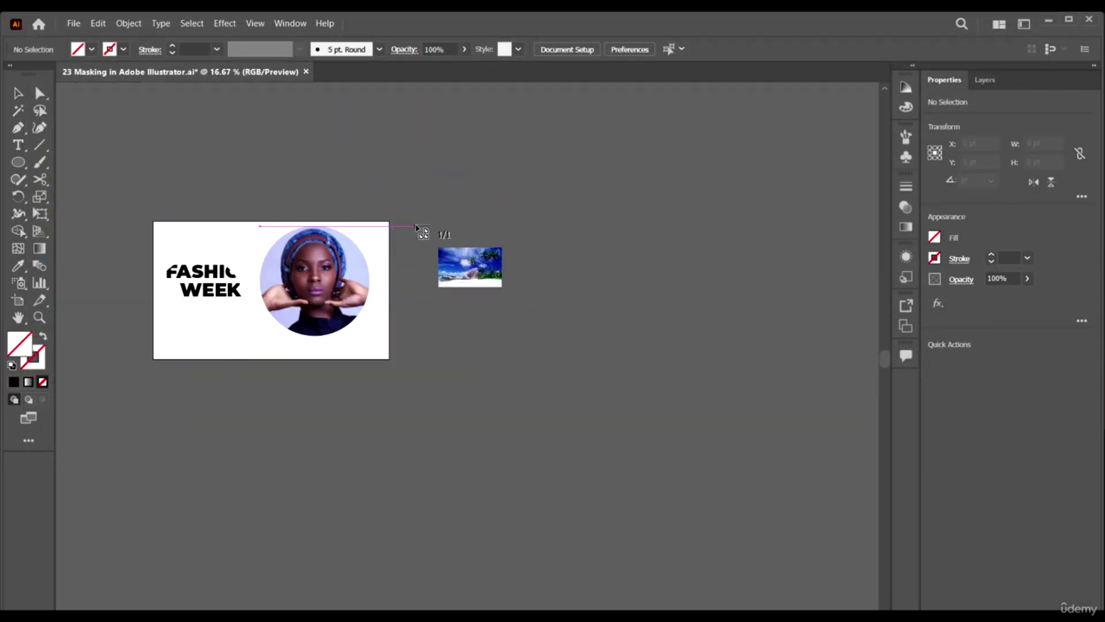
pyautogui.moveTo(416, 223)
pyautogui.mouseDown()
pyautogui.moveTo(742, 371)
pyautogui.moveTo(736, 363)
pyautogui.mouseUp()
pyautogui.click(527, 454)
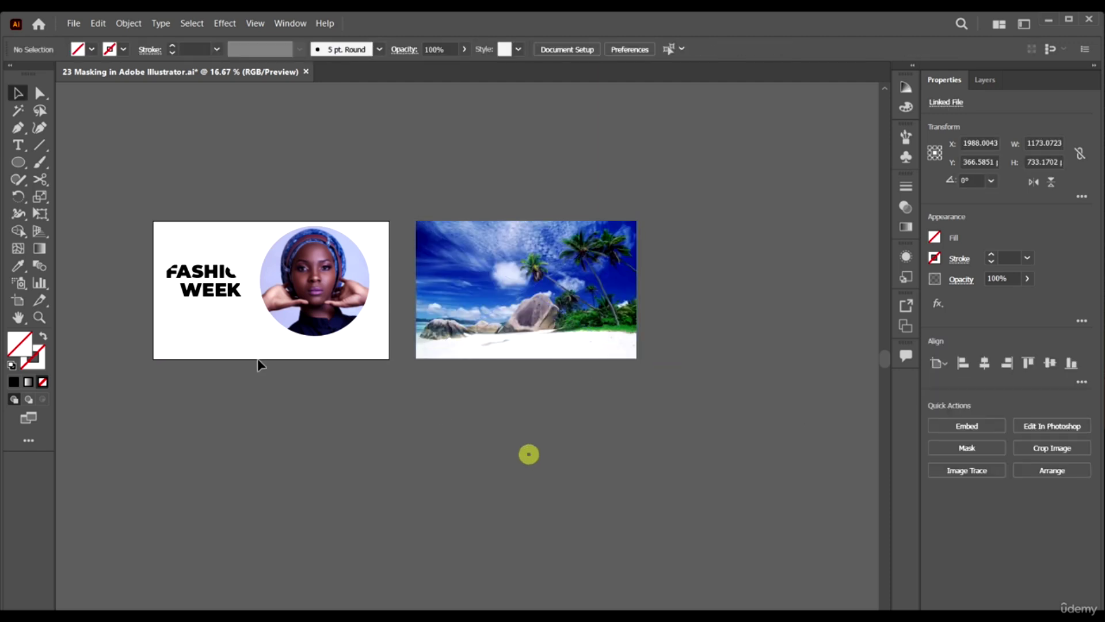
# Step: Release the clipping mask from the FASHION WEEK heading
pyautogui.click(217, 275)
pyautogui.rightClick(215, 270)
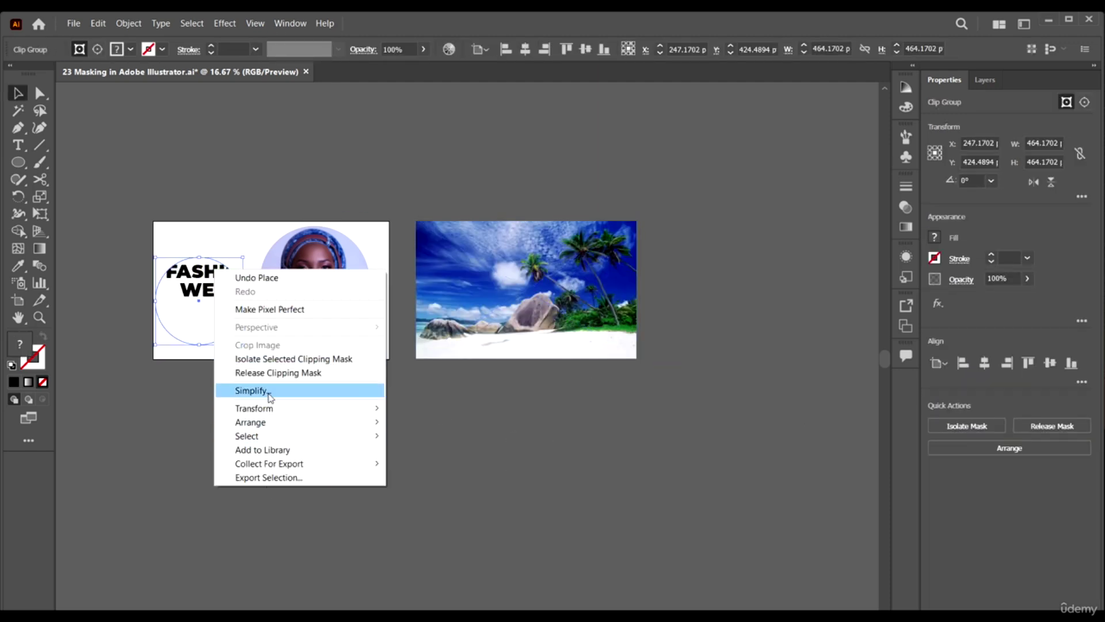
pyautogui.click(281, 373)
pyautogui.click(316, 437)
pyautogui.scroll(1, 201, 366)
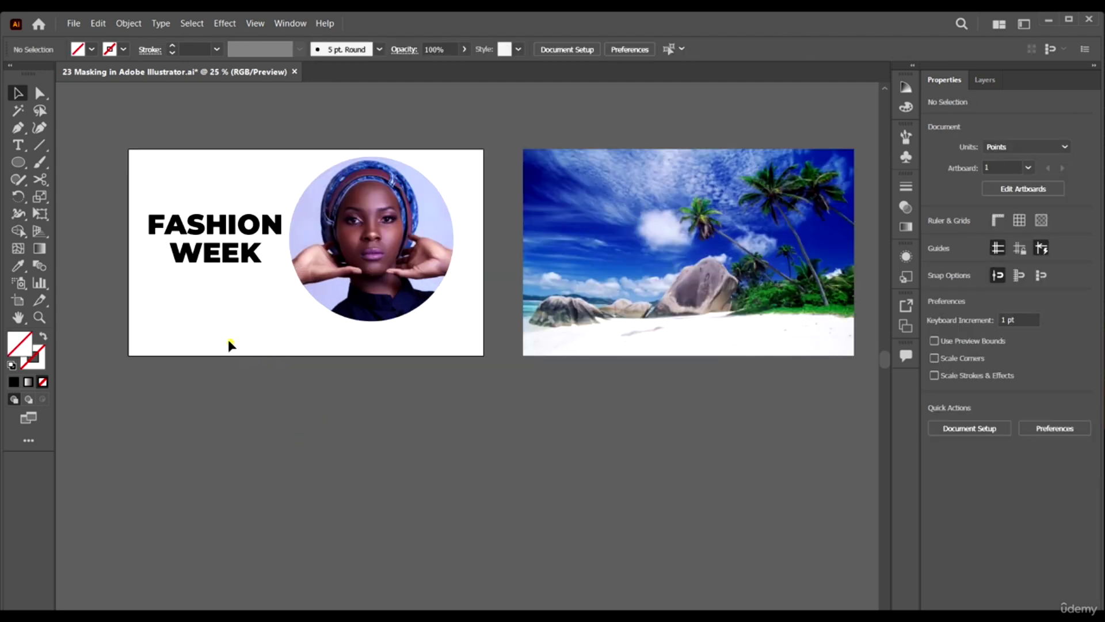
pyautogui.click(228, 327)
pyautogui.click(231, 353)
# Step: Duplicate the FASHION WEEK heading onto the Nature image and send the image to the back
pyautogui.moveTo(485, 291); pyautogui.dragTo(404, 322)
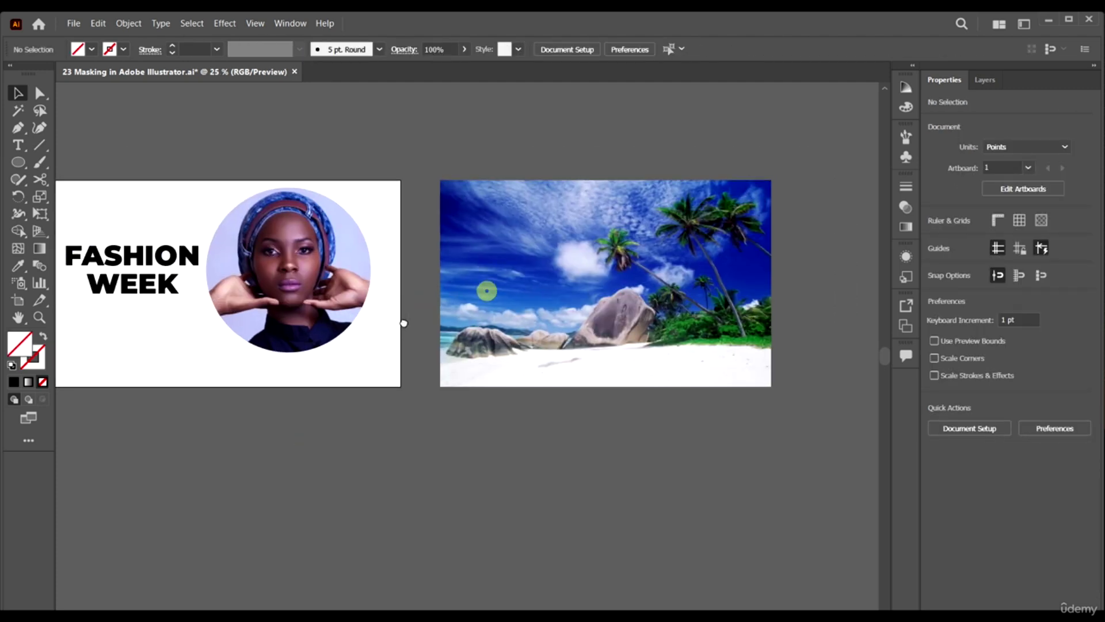
pyautogui.click(156, 267)
pyautogui.moveTo(156, 266); pyautogui.dragTo(602, 292)
pyautogui.click(645, 247)
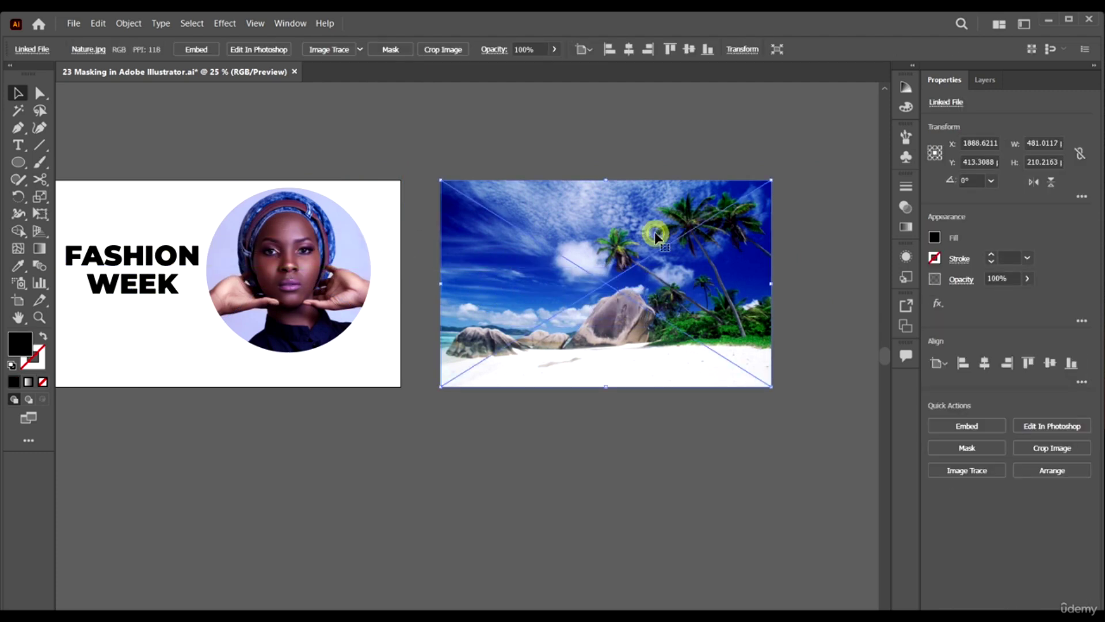
pyautogui.rightClick(690, 282)
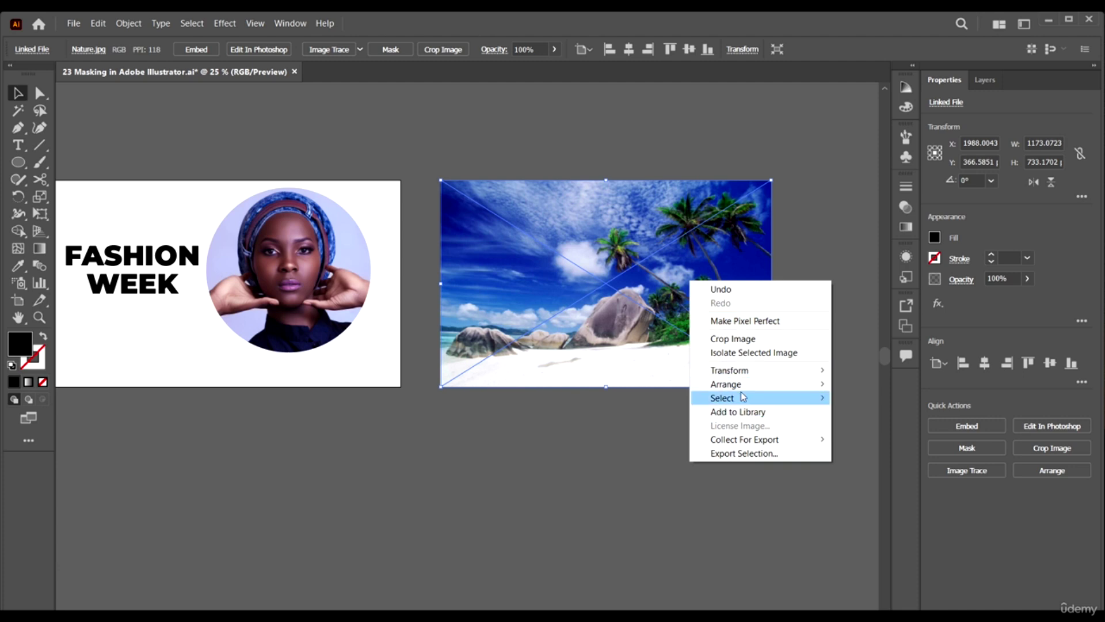
pyautogui.moveTo(743, 384)
pyautogui.click(902, 426)
# Step: Move the heading copy up and left into the sky area of the Nature image
pyautogui.hscroll(2, 522, 353)
pyautogui.moveTo(500, 288); pyautogui.dragTo(472, 236)
pyautogui.hscroll(3, 576, 345)
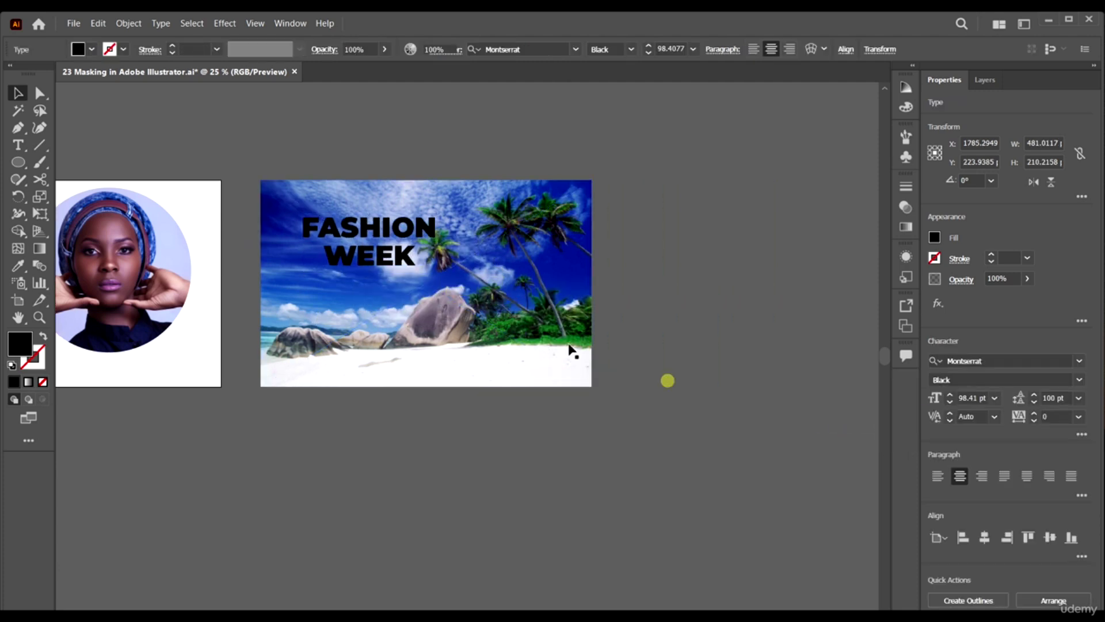
pyautogui.click(666, 380)
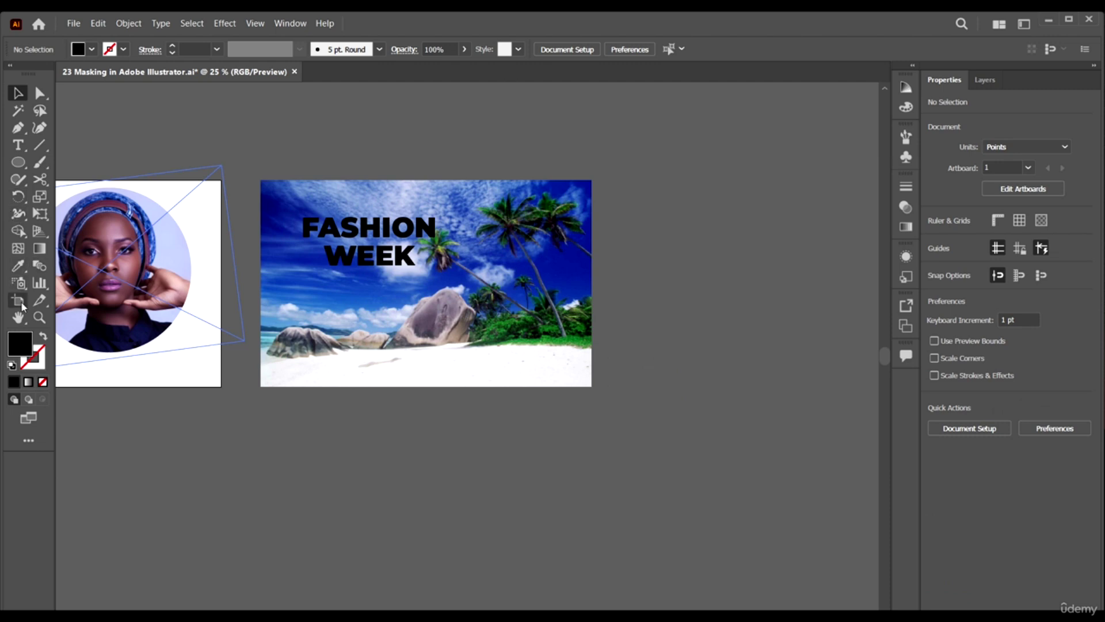
# Step: Create a second artboard covering the Nature image
pyautogui.click(20, 301)
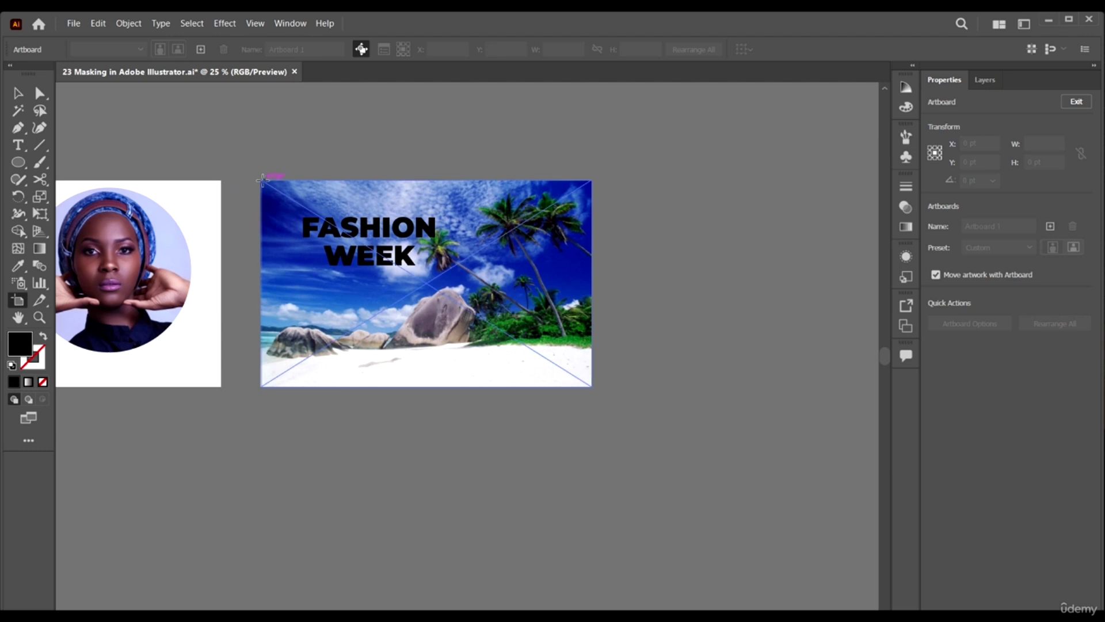
pyautogui.click(263, 181)
pyautogui.click(14, 92)
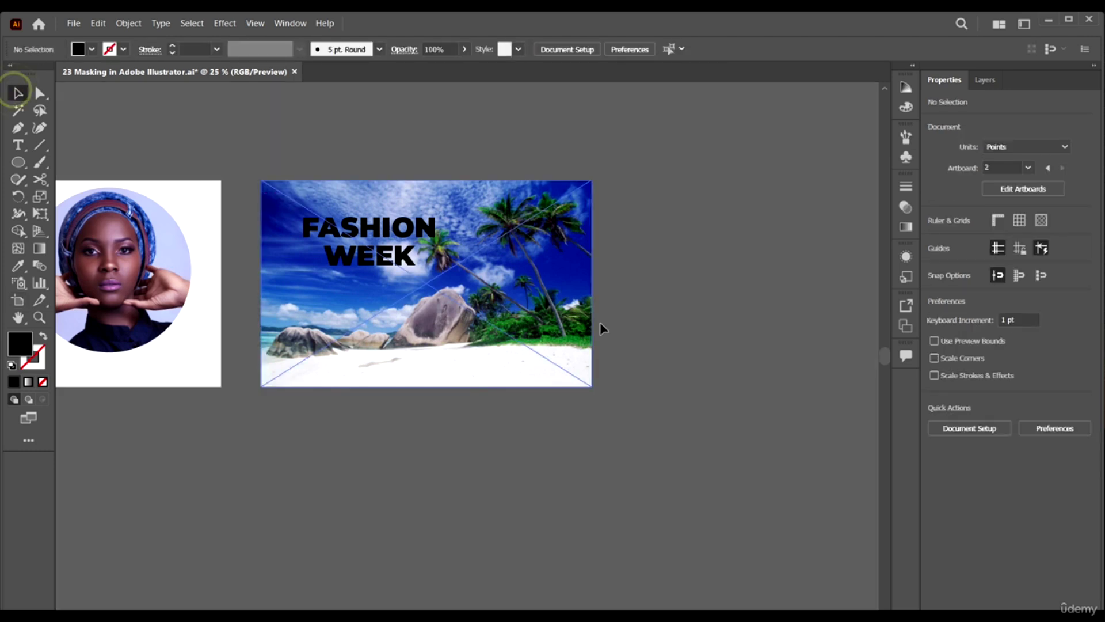
# Step: Enlarge the FASHION WEEK heading copy on the Nature image to about 176 pt and replace its text with NATURE
pyautogui.click(360, 236)
pyautogui.moveTo(437, 274); pyautogui.dragTo(544, 321)
pyautogui.doubleClick(413, 237)
pyautogui.hotkey('ctrl', 'a')
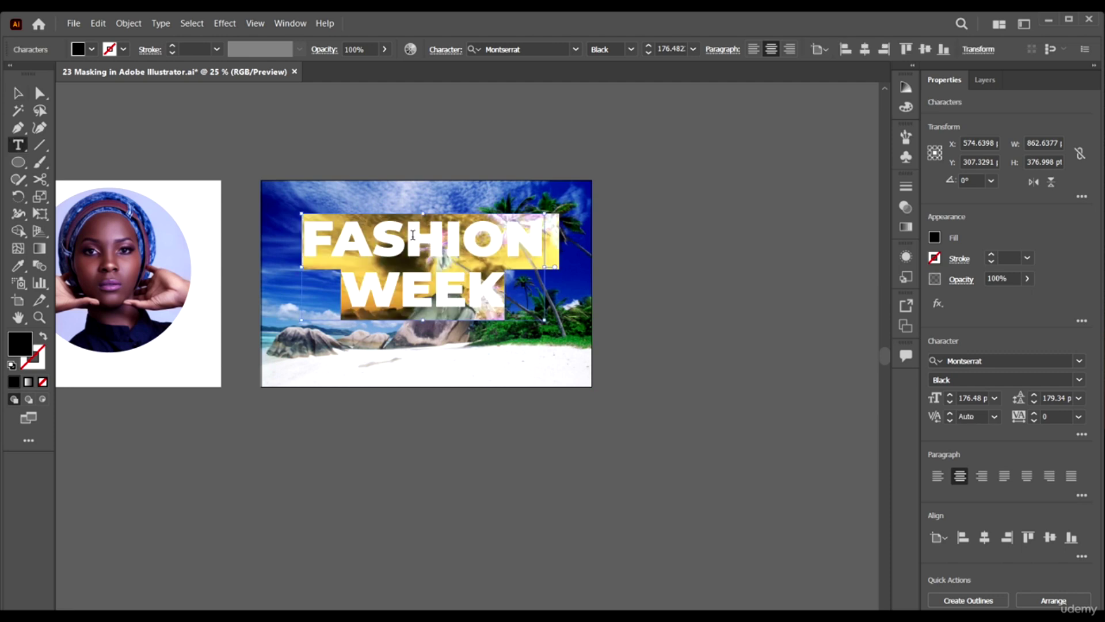
pyautogui.write('NATURE')
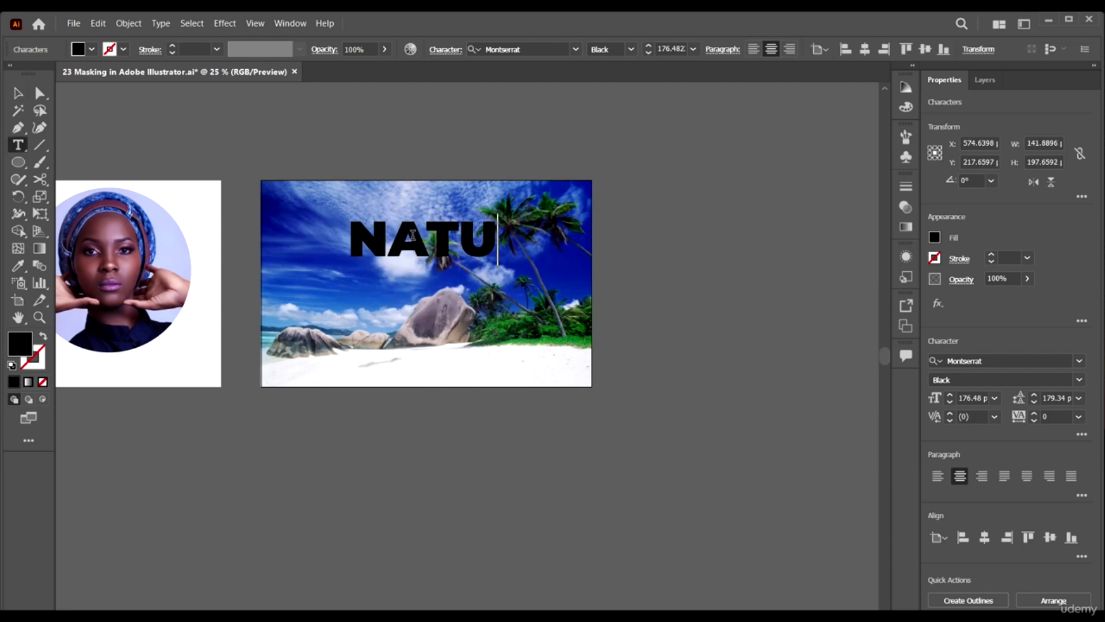
pyautogui.click(17, 92)
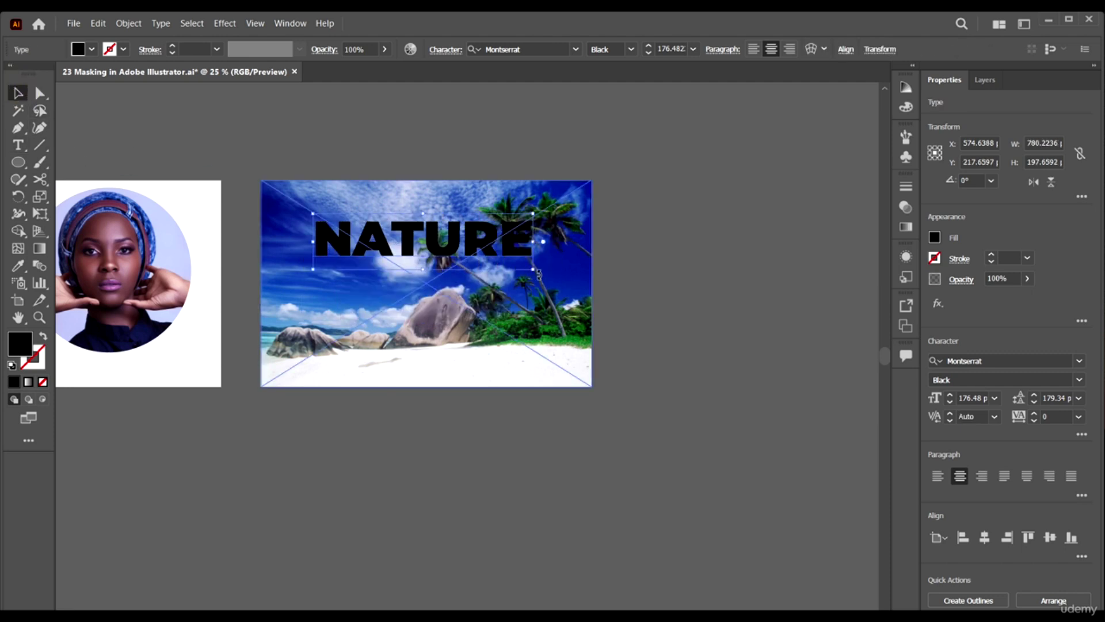
# Step: Enlarge the NATURE heading to about 229 pt, place it over the middle of the image, and set its tracking to -75
pyautogui.moveTo(532, 270); pyautogui.dragTo(566, 308)
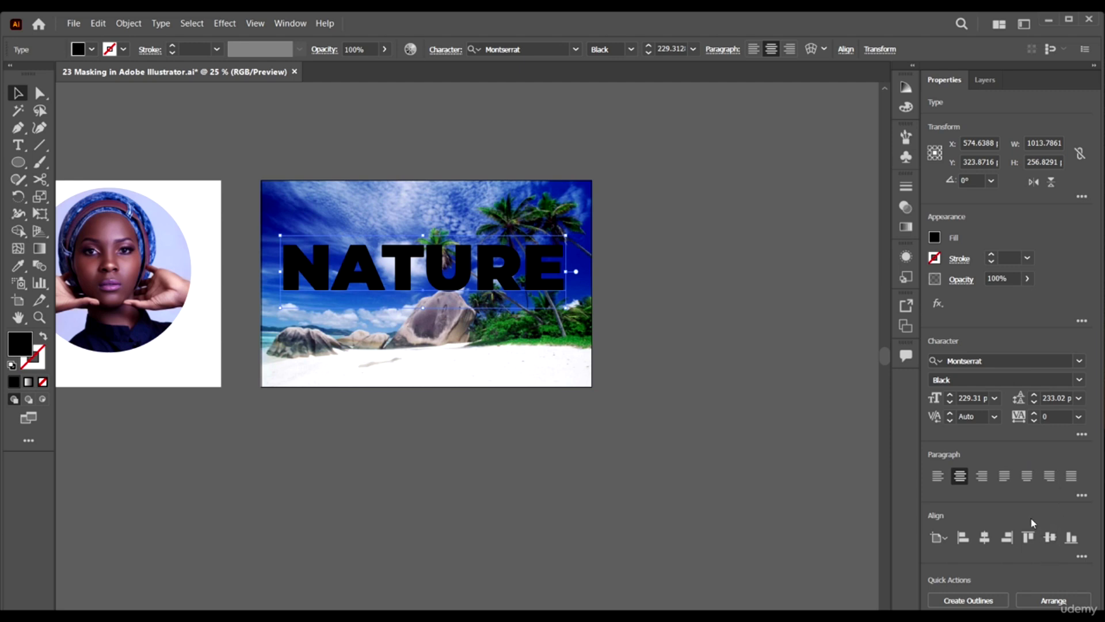
pyautogui.click(1078, 416)
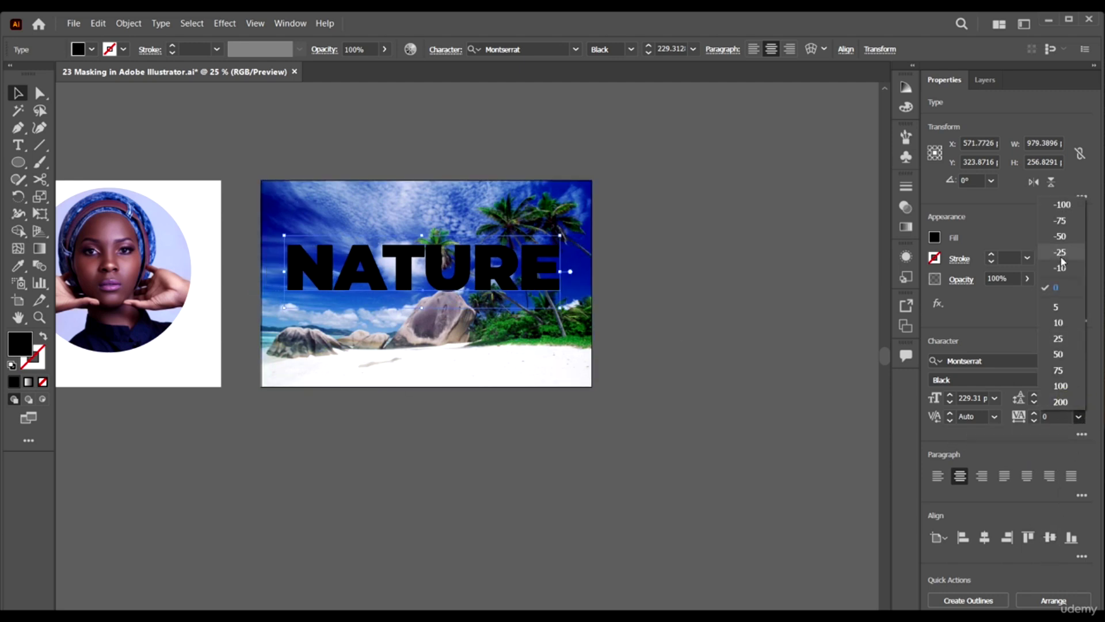
pyautogui.click(1000, 300)
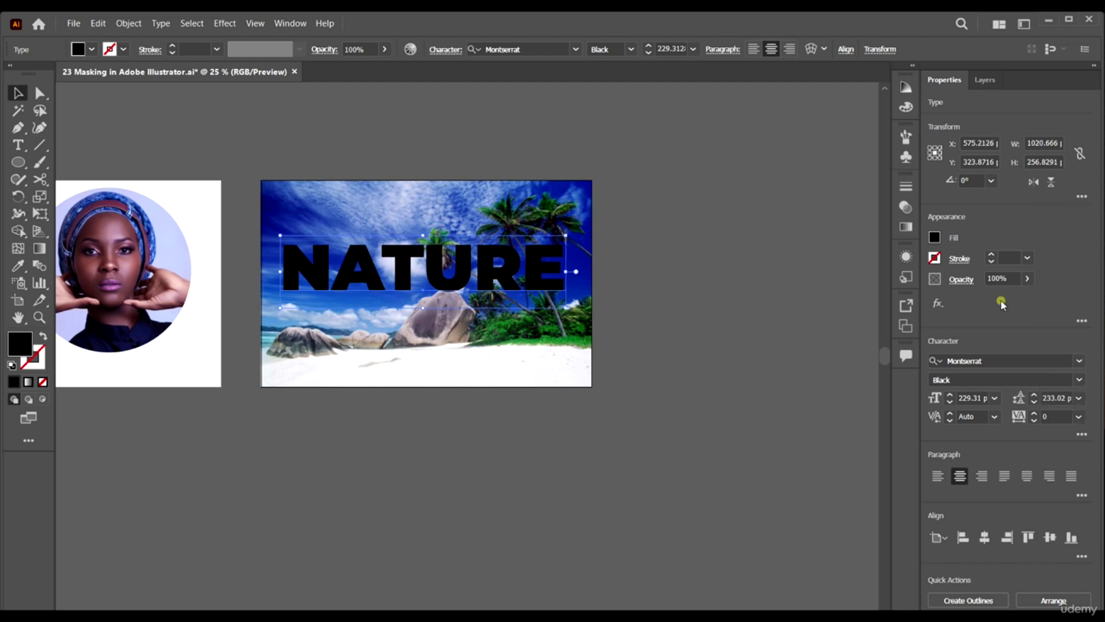
pyautogui.click(1078, 417)
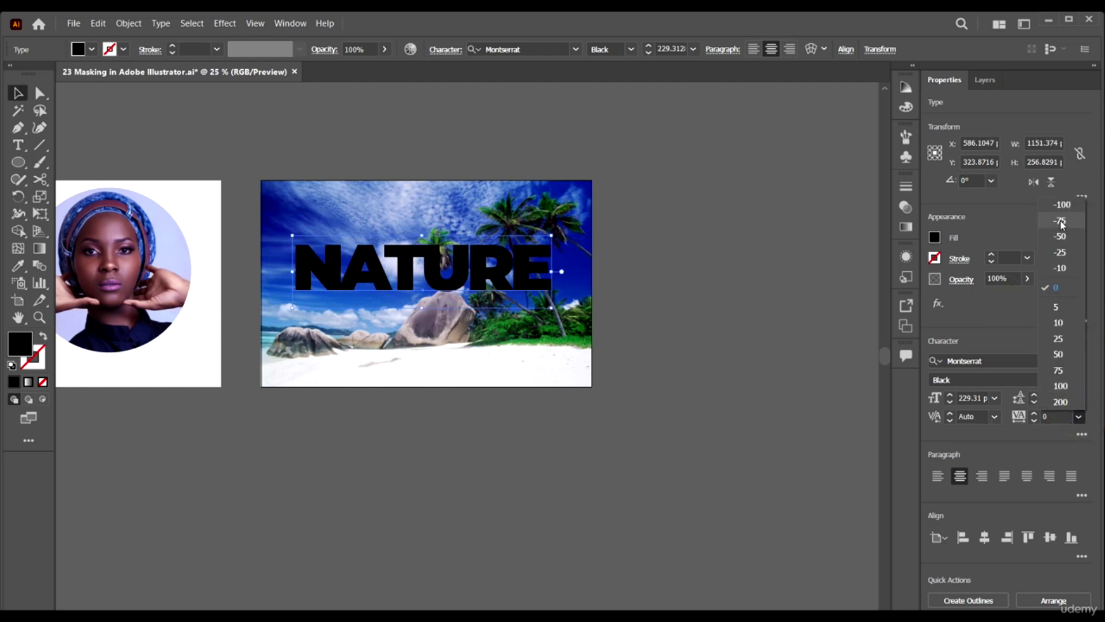
pyautogui.click(994, 328)
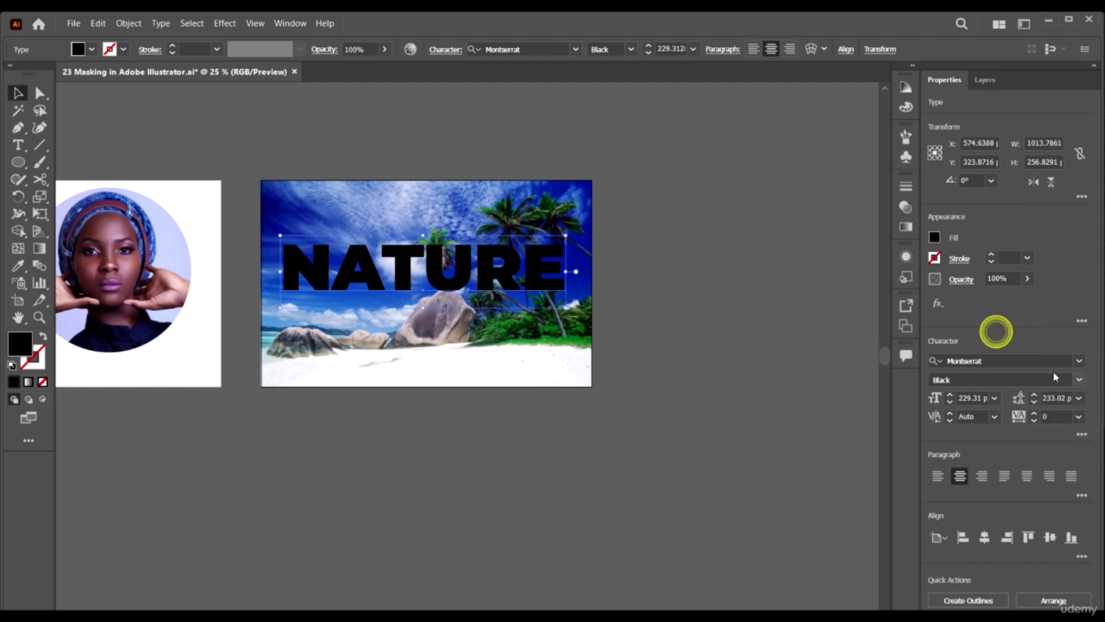
pyautogui.click(1078, 417)
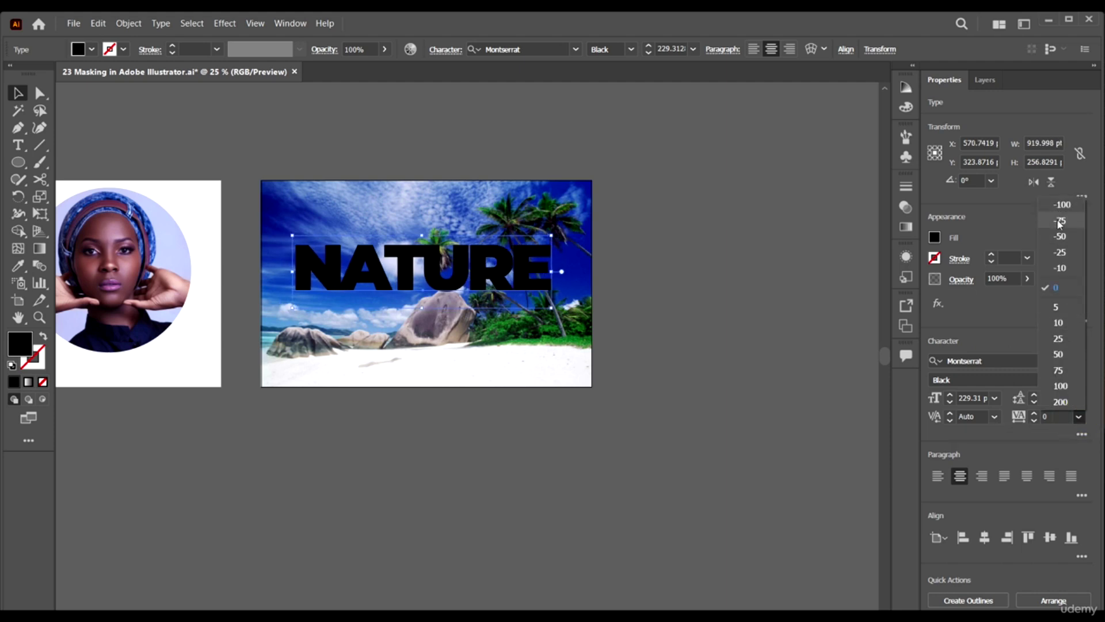
pyautogui.click(1059, 221)
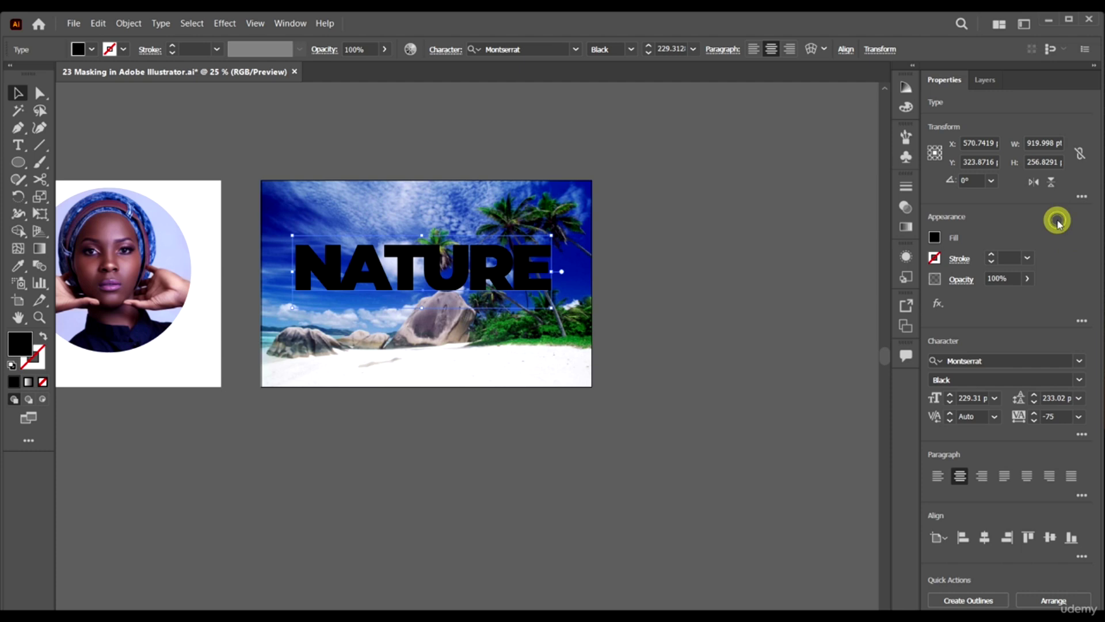
pyautogui.click(994, 397)
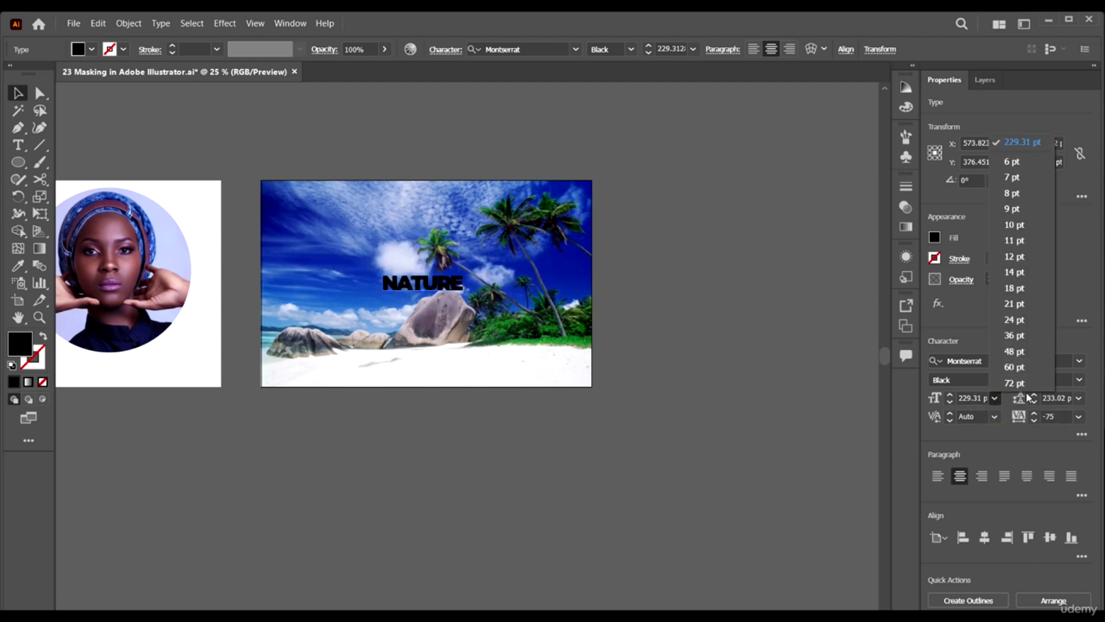
pyautogui.click(1016, 382)
pyautogui.hotkey('ctrl', 'z')
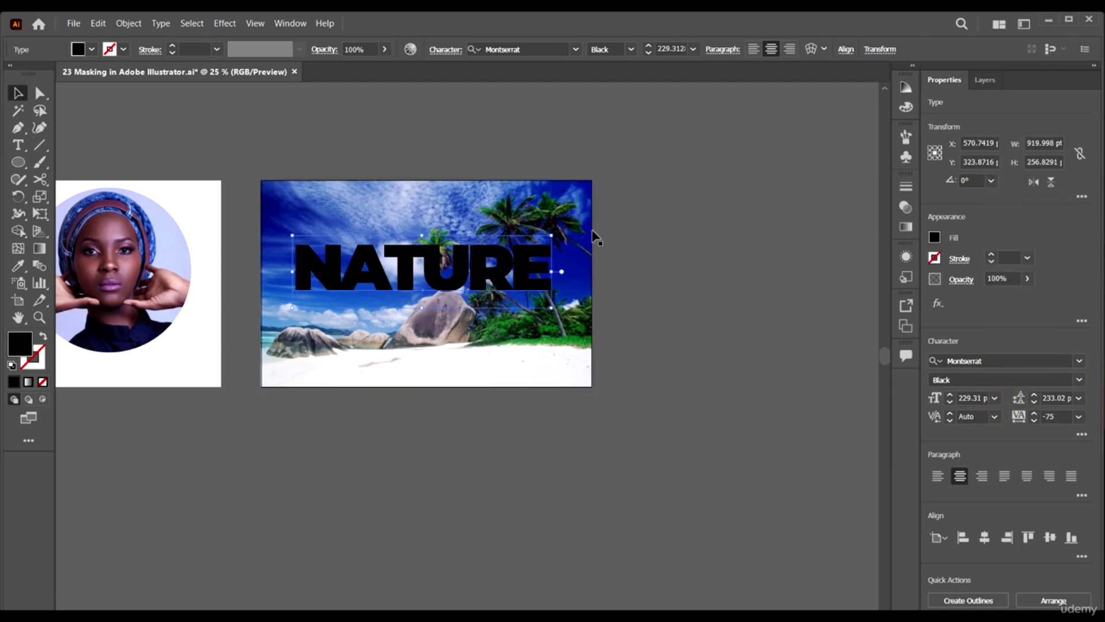
# Step: Scale the NATURE heading to about 286 pt, nearly the image's full width, and make it a clipping mask for the Nature image
pyautogui.moveTo(553, 235); pyautogui.dragTo(586, 214)
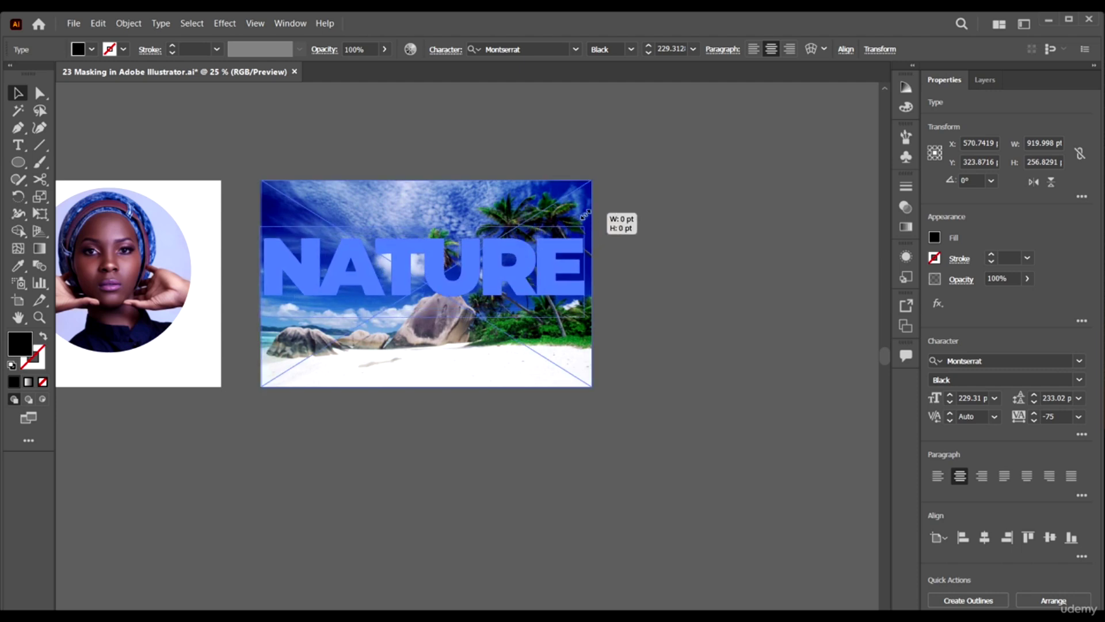
pyautogui.moveTo(584, 214); pyautogui.dragTo(584, 215)
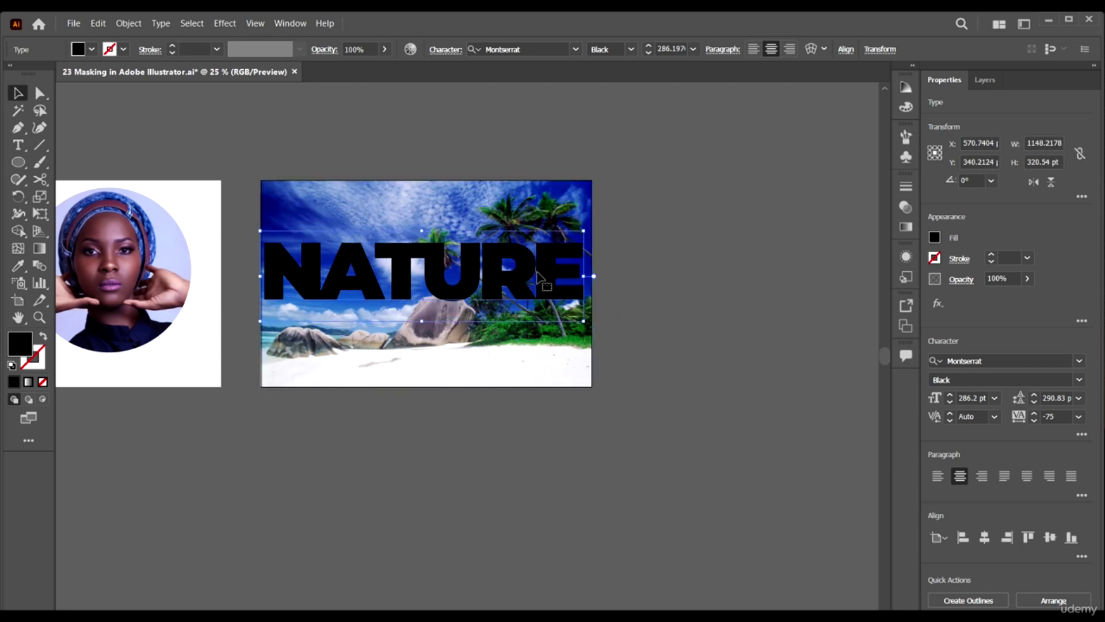
pyautogui.moveTo(669, 339); pyautogui.dragTo(357, 151)
pyautogui.rightClick(496, 241)
pyautogui.click(748, 358)
pyautogui.moveTo(677, 357); pyautogui.dragTo(506, 175)
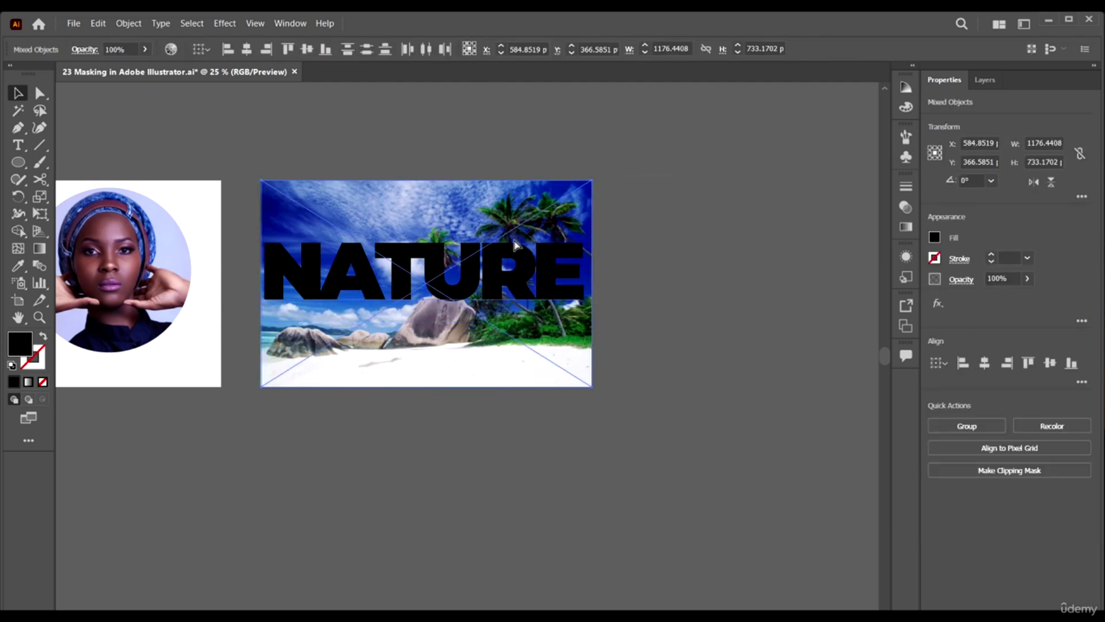
pyautogui.hotkey('ctrl', '7')
pyautogui.click(631, 274)
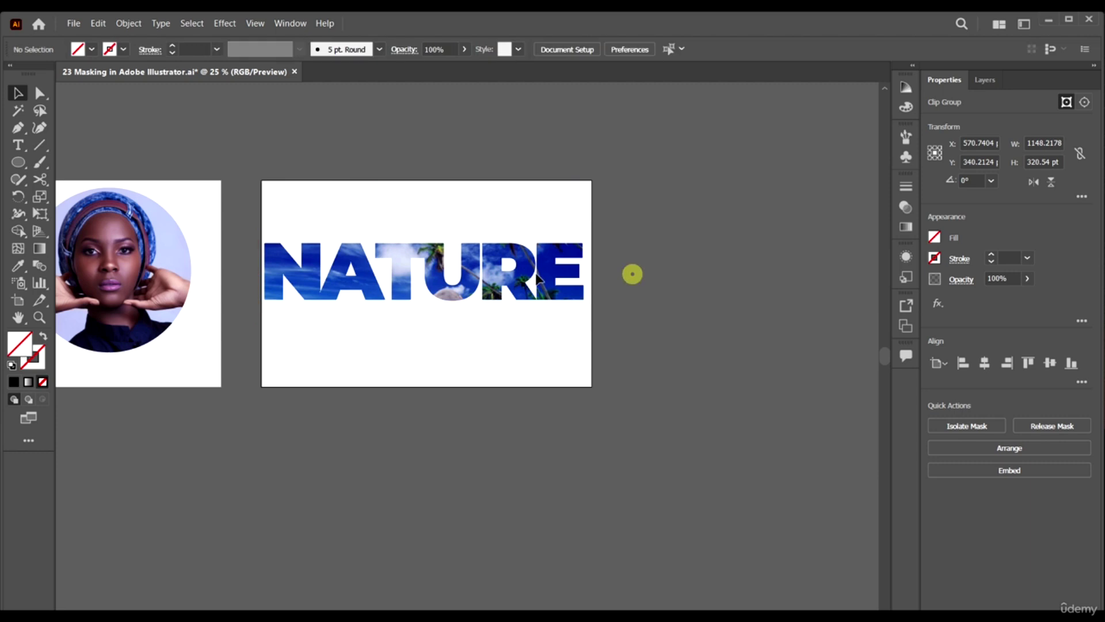
# Step: Isolate the NATURE clip group, nudge its mask text about 11 pt to the right, and exit isolation
pyautogui.doubleClick(505, 277)
pyautogui.click(688, 306)
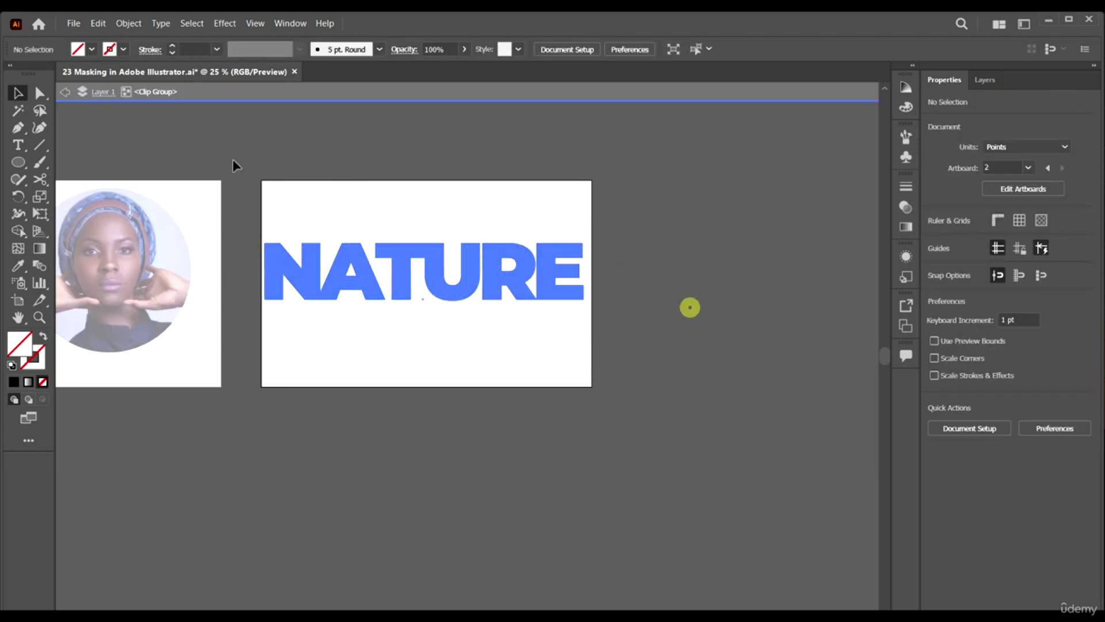
pyautogui.click(555, 291)
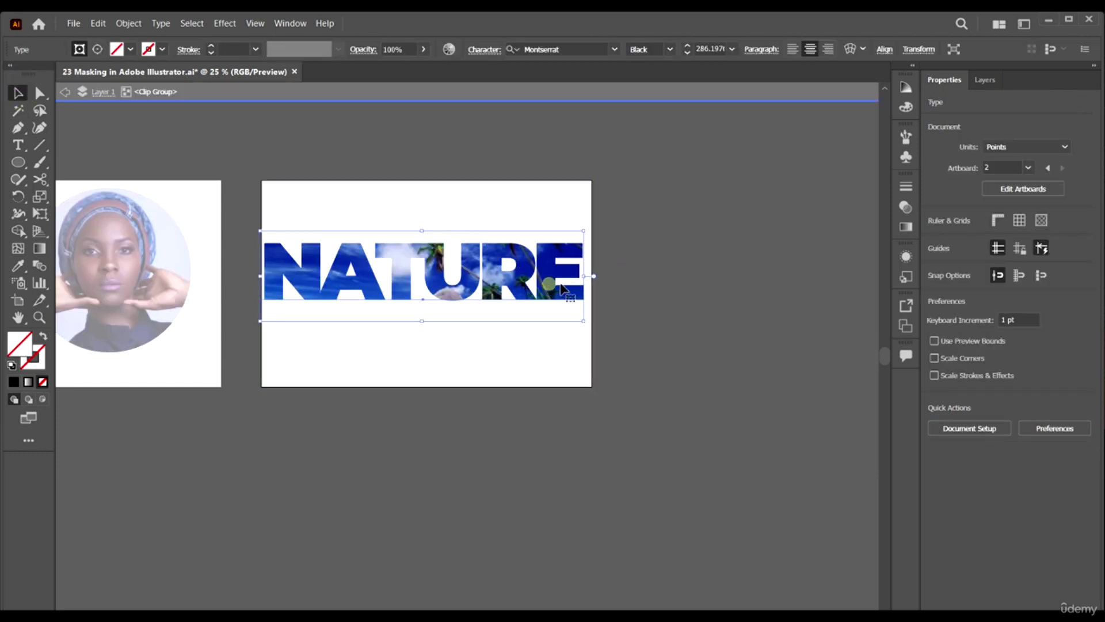
pyautogui.doubleClick(633, 291)
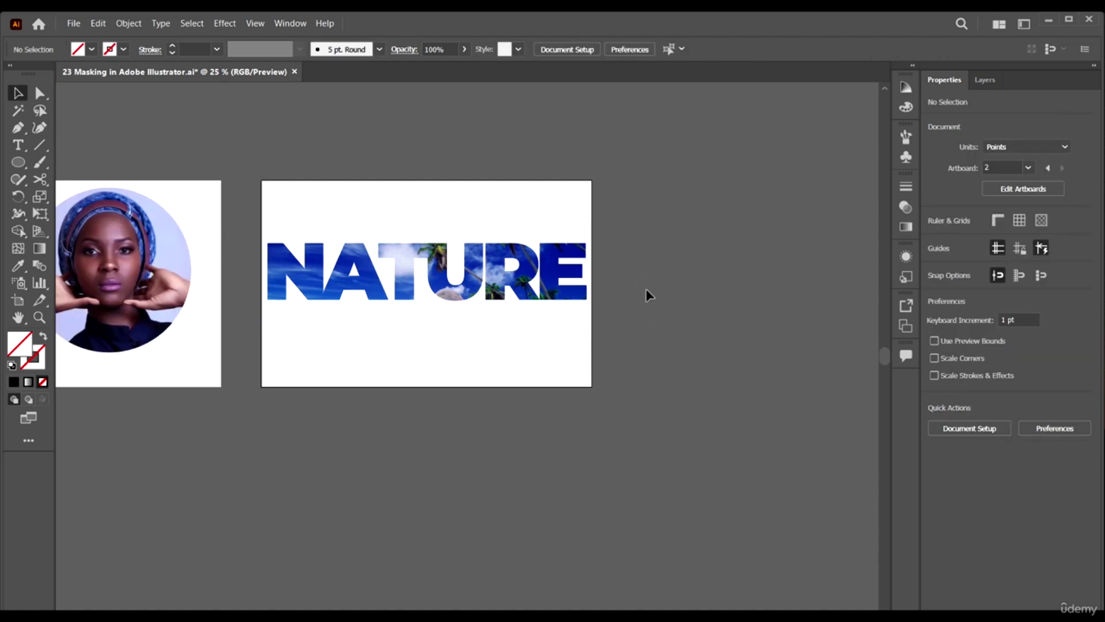
# Step: Scale the masked NATURE text down to about 671 pt wide and move it down to about the artboard's centre
pyautogui.scroll(-1, 639, 282)
pyautogui.scroll(1, 636, 280)
pyautogui.moveTo(727, 373); pyautogui.dragTo(461, 217)
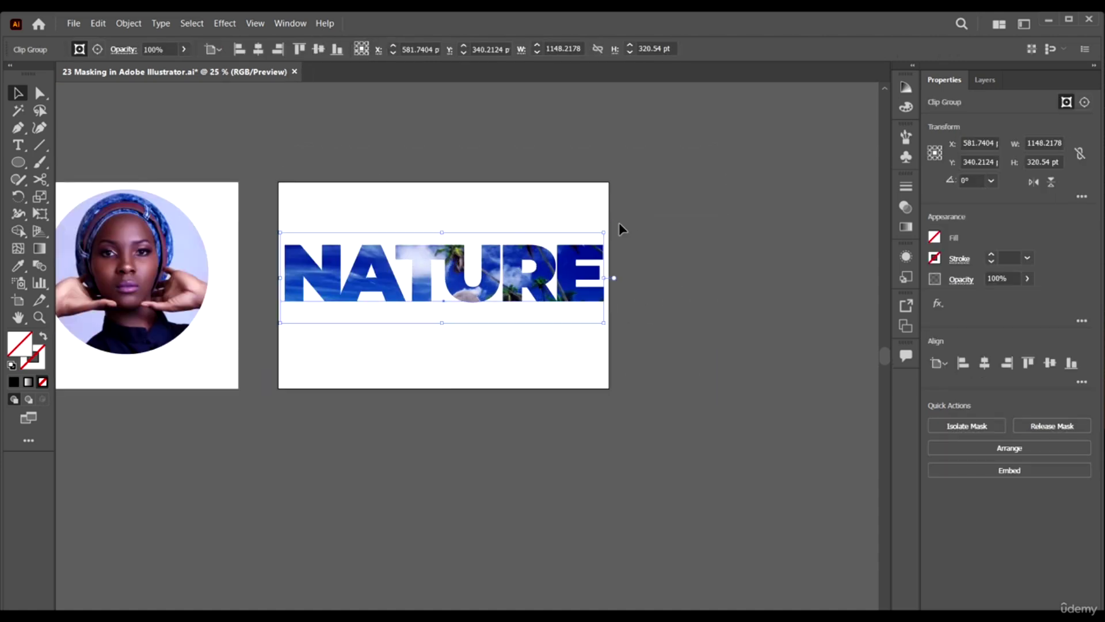
pyautogui.moveTo(602, 232); pyautogui.dragTo(574, 242)
pyautogui.click(678, 260)
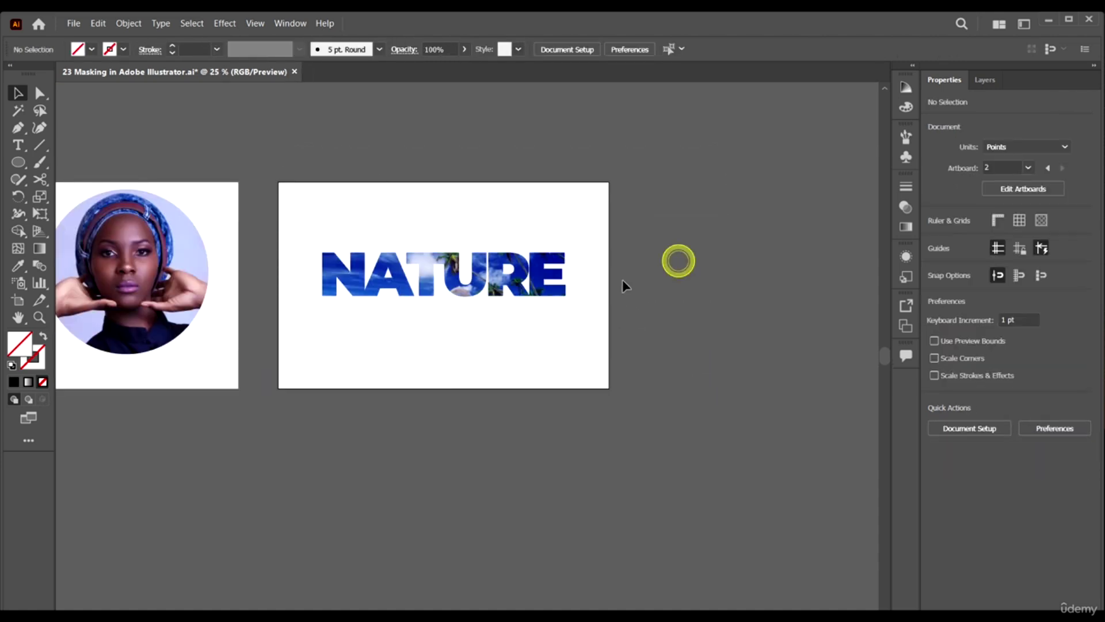
pyautogui.moveTo(645, 340); pyautogui.dragTo(279, 136)
pyautogui.moveTo(566, 242); pyautogui.dragTo(537, 251)
pyautogui.moveTo(490, 282); pyautogui.dragTo(490, 295)
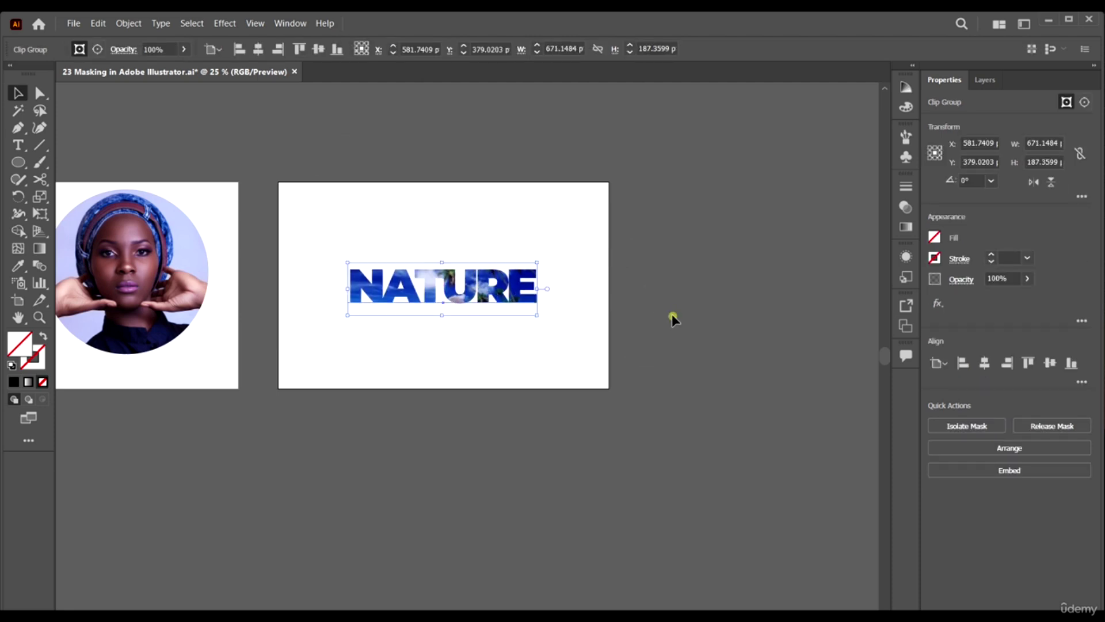
pyautogui.click(672, 313)
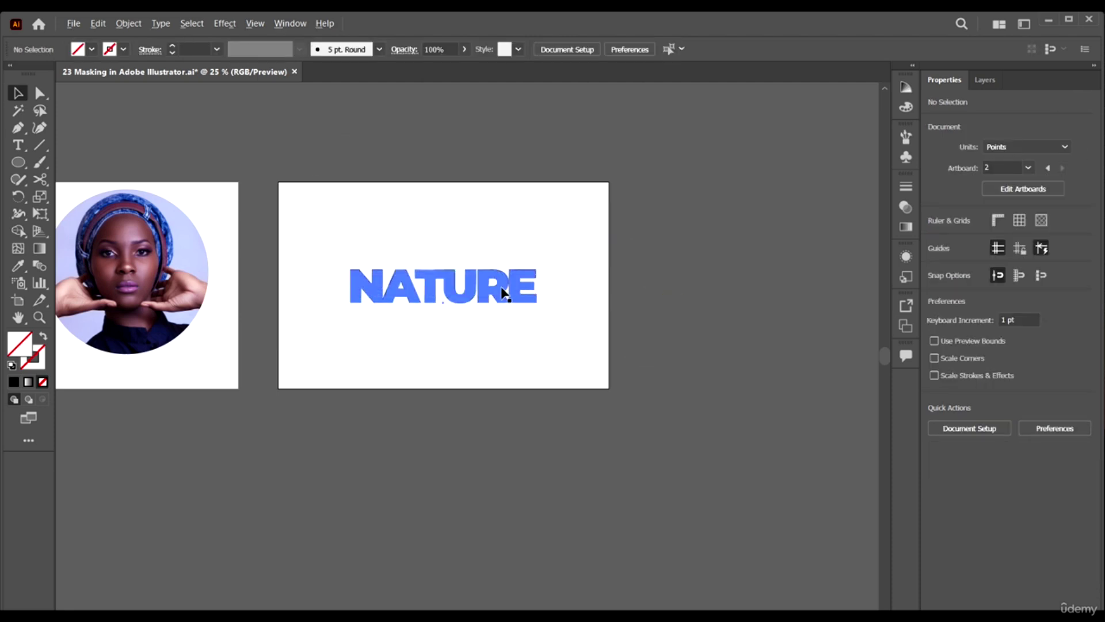
# Step: Move the circle-masked portrait slightly down on the first artboard and shrink it to about 474 pt in diameter
pyautogui.scroll(2, 501, 289)
pyautogui.scroll(-1, 698, 313)
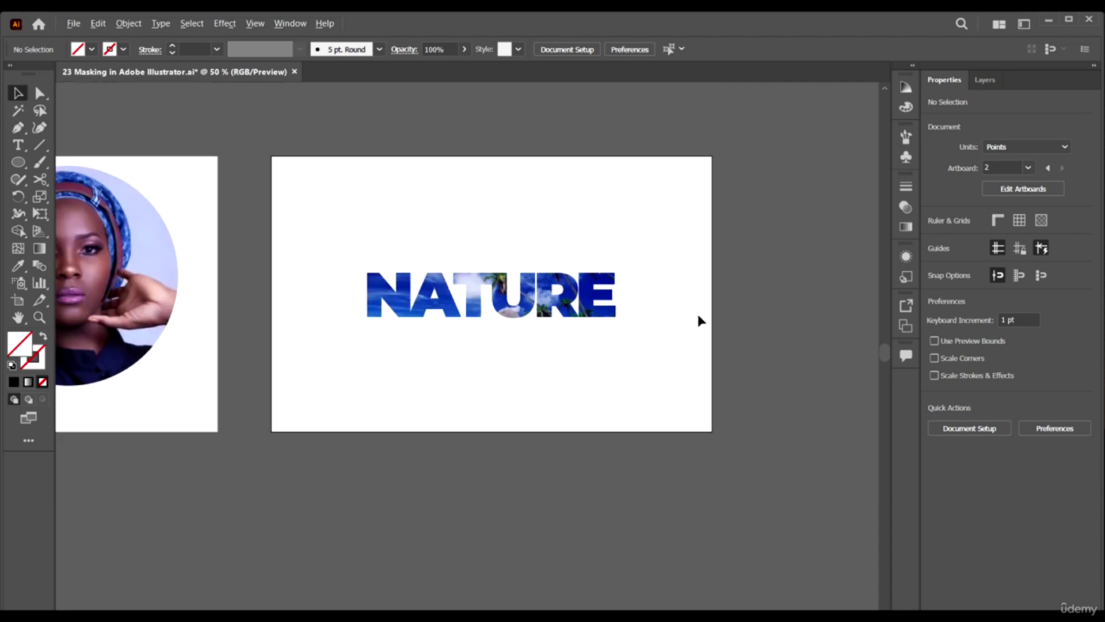
pyautogui.click(572, 285)
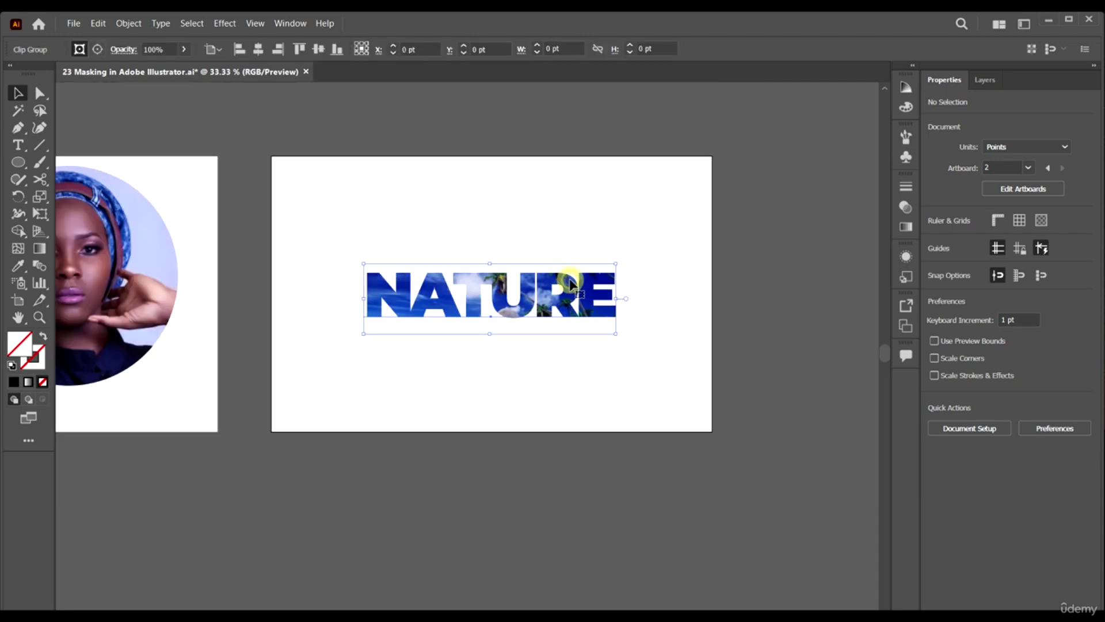
pyautogui.scroll(-2, 575, 279)
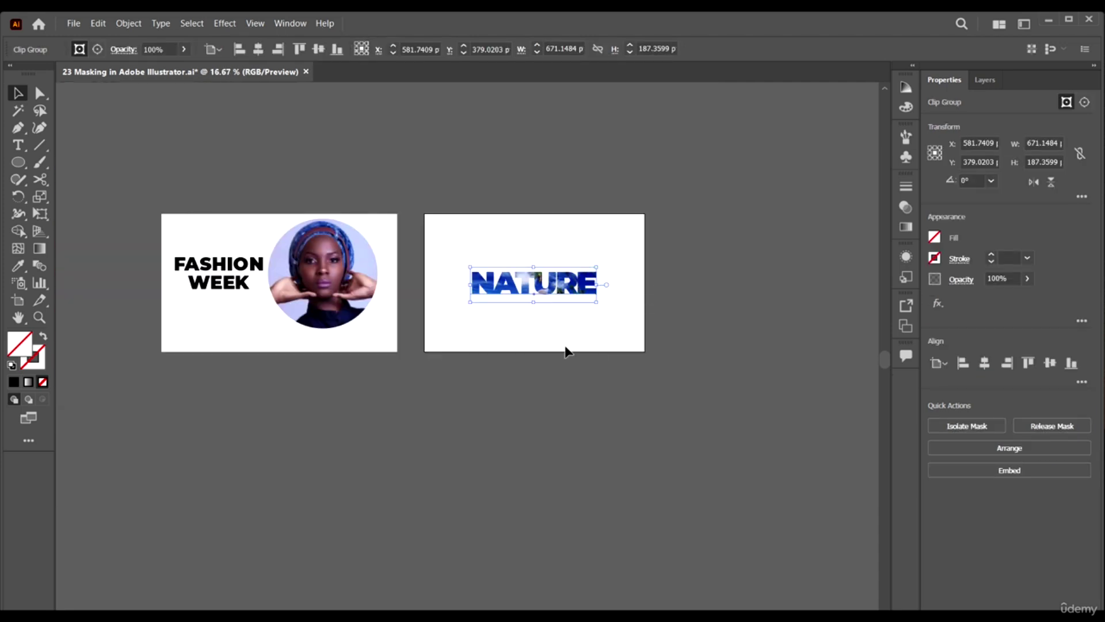
pyautogui.scroll(-2, 549, 324)
pyautogui.scroll(3, 545, 292)
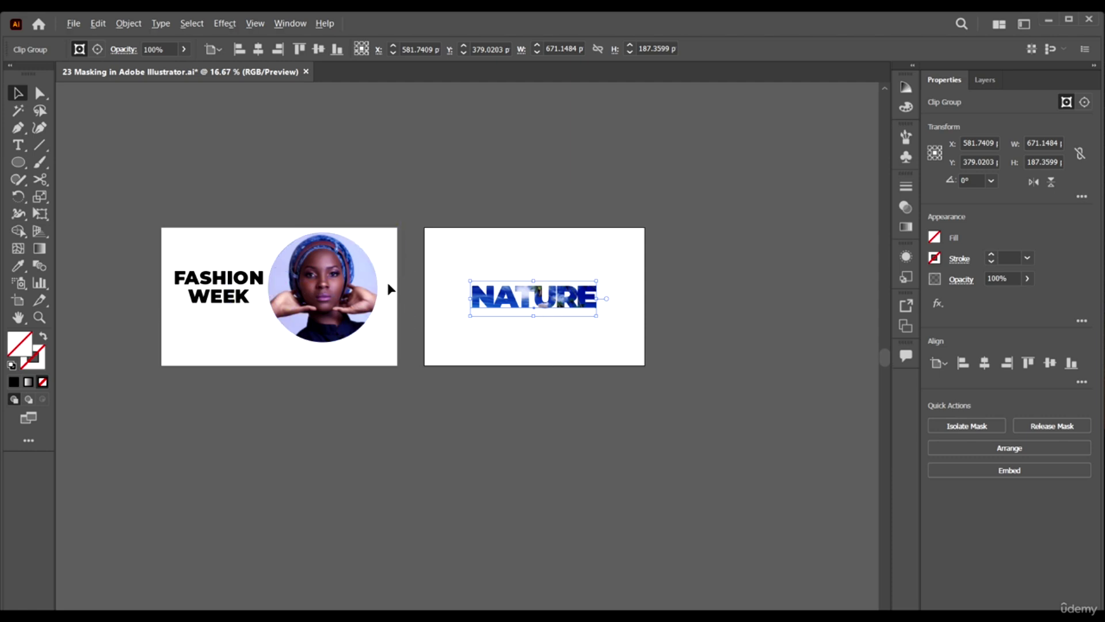
pyautogui.scroll(1, 360, 281)
pyautogui.click(319, 289)
pyautogui.moveTo(337, 307); pyautogui.dragTo(337, 322)
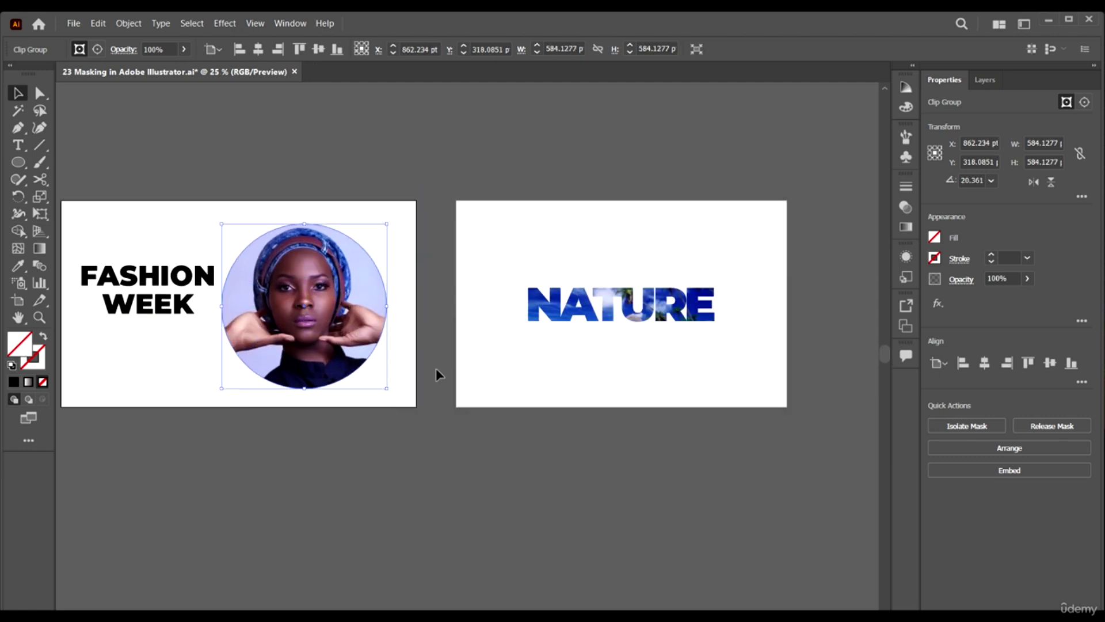
pyautogui.moveTo(388, 388); pyautogui.dragTo(377, 373)
pyautogui.moveTo(612, 397); pyautogui.dragTo(510, 330)
# Step: Duplicate the NATURE artboard beside itself as a third artboard and delete the copied artwork on it
pyautogui.hscroll(9, 173, 183)
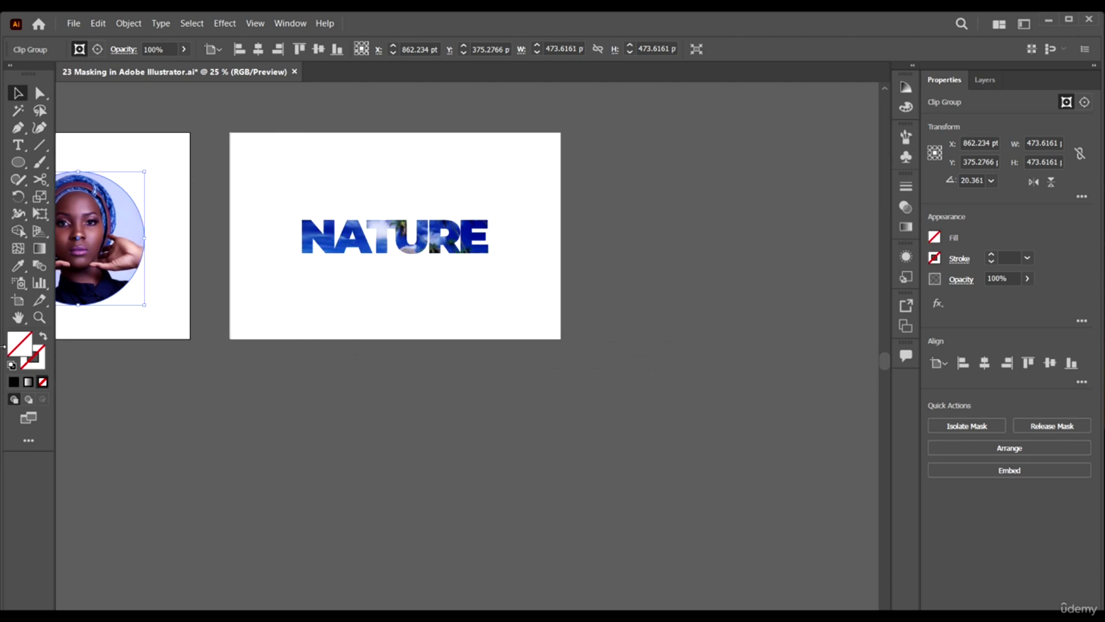
pyautogui.click(19, 304)
pyautogui.scroll(-2, 135, 293)
pyautogui.click(249, 216)
pyautogui.moveTo(233, 232); pyautogui.dragTo(412, 257)
pyautogui.press('v')
pyautogui.moveTo(494, 377); pyautogui.dragTo(405, 237)
pyautogui.press('Delete')
pyautogui.hotkey('ctrl', '+')
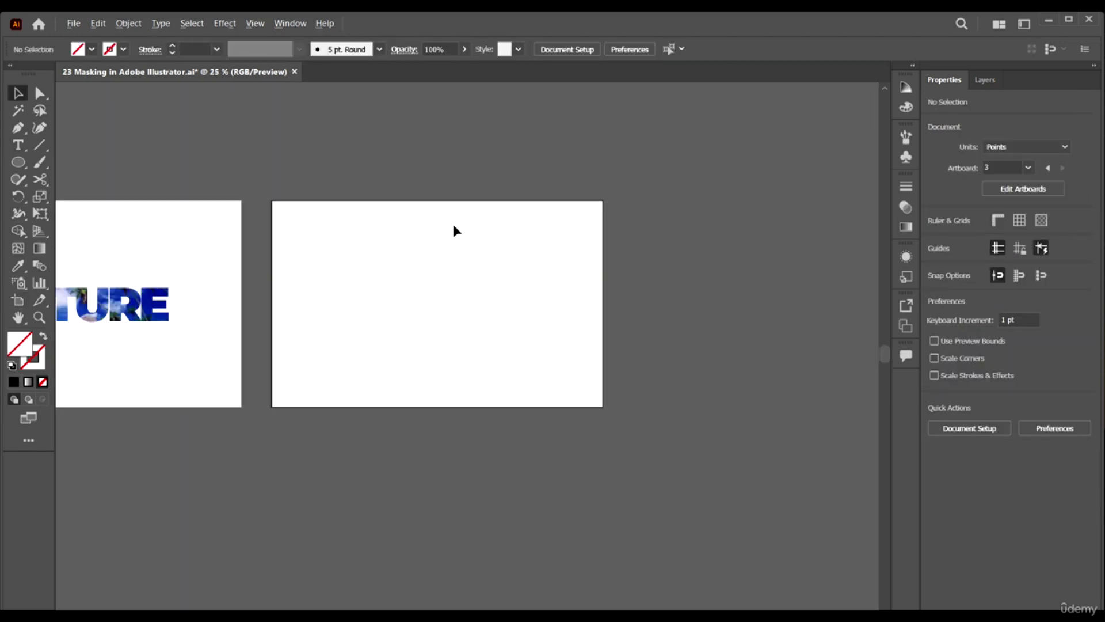
# Step: Add the text NATURE to the empty third artboard
pyautogui.scroll(-2, 357, 222)
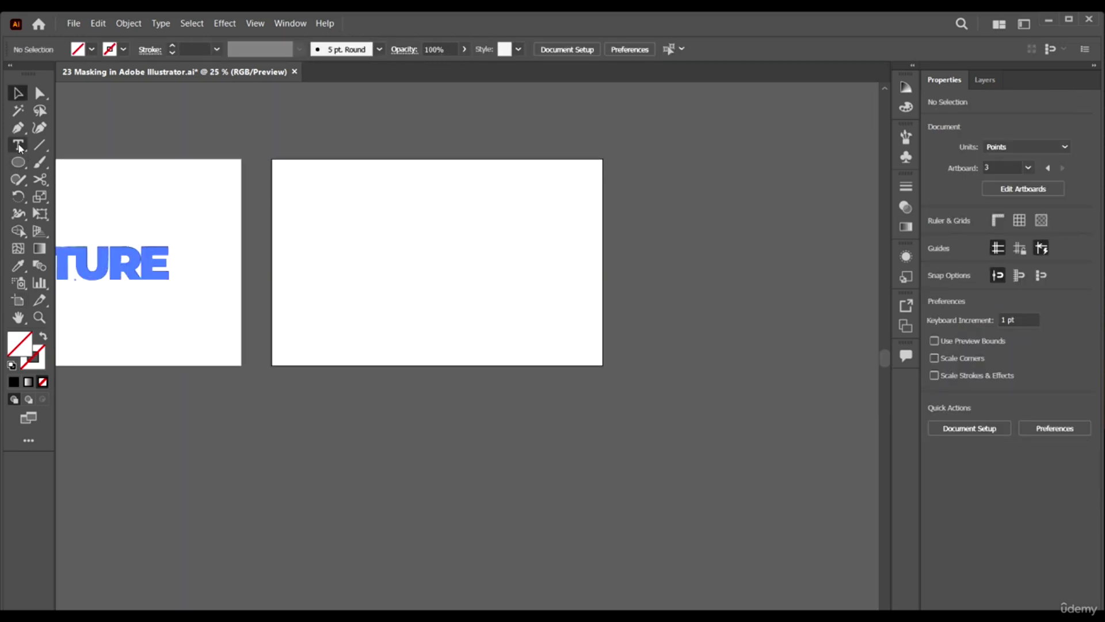
pyautogui.click(18, 146)
pyautogui.click(315, 205)
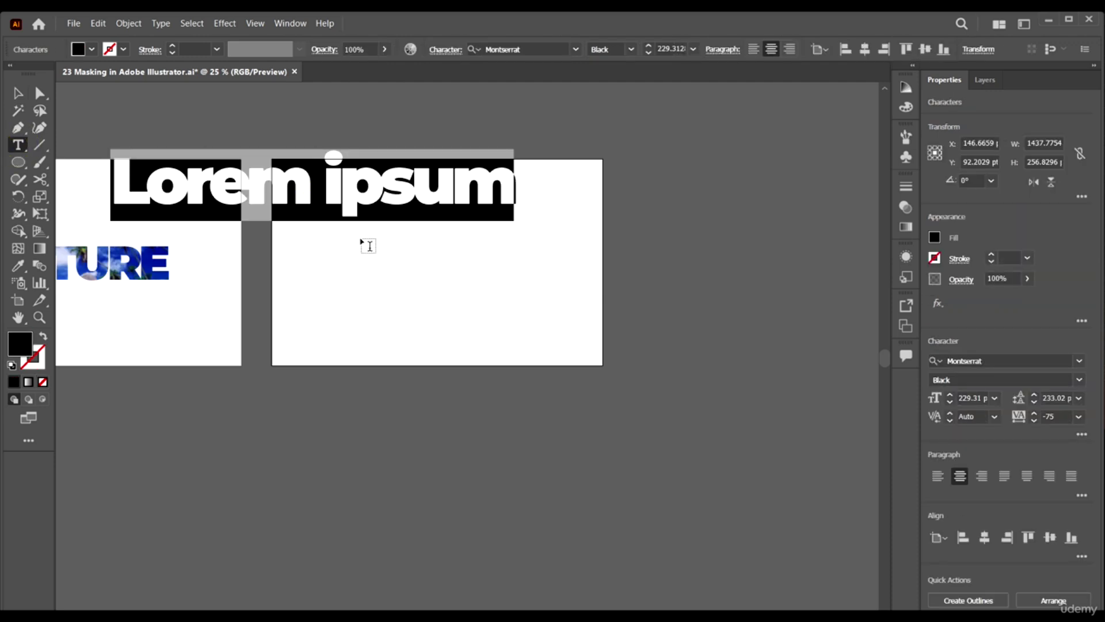
pyautogui.write('NATU')
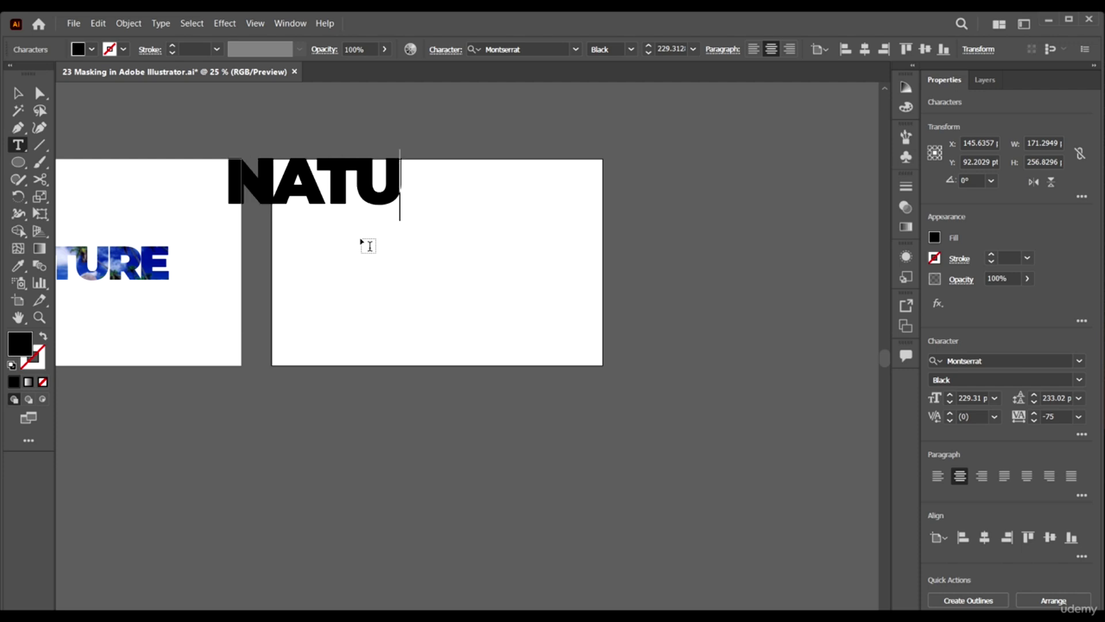
pyautogui.write('RE')
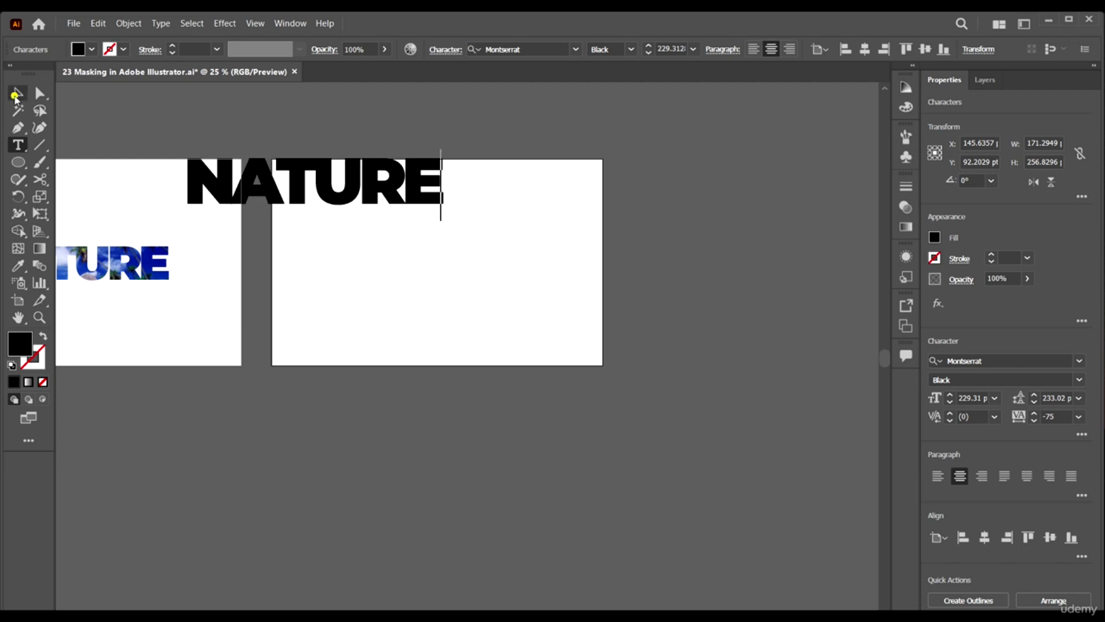
# Step: Move the NATURE text fully onto the third artboard and set its tracking to 50
pyautogui.click(15, 94)
pyautogui.moveTo(419, 183); pyautogui.dragTo(545, 214)
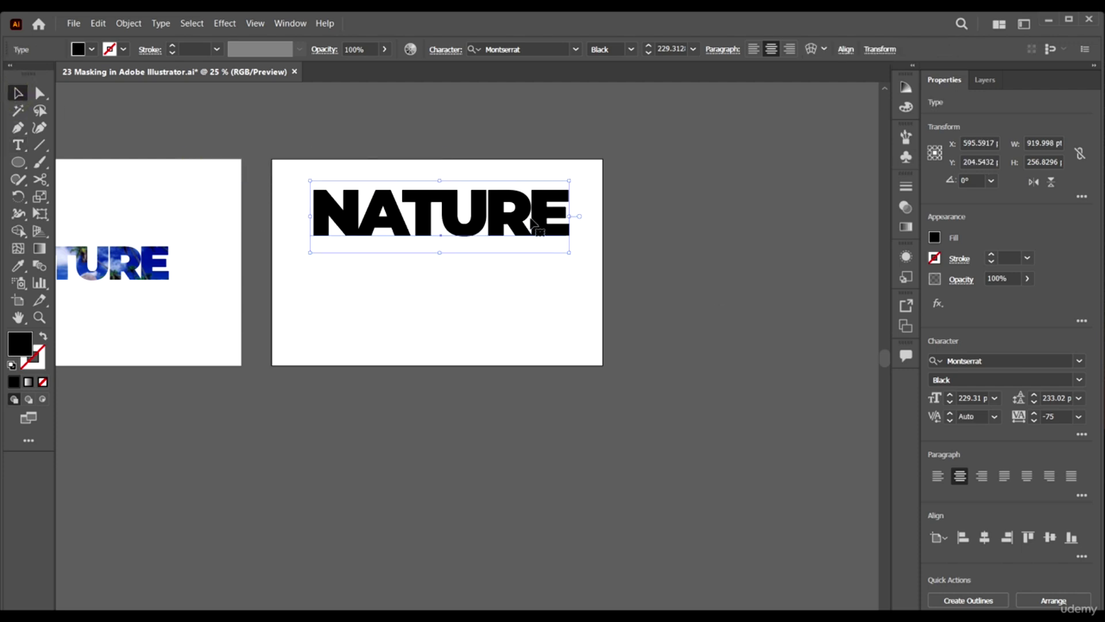
pyautogui.click(1078, 417)
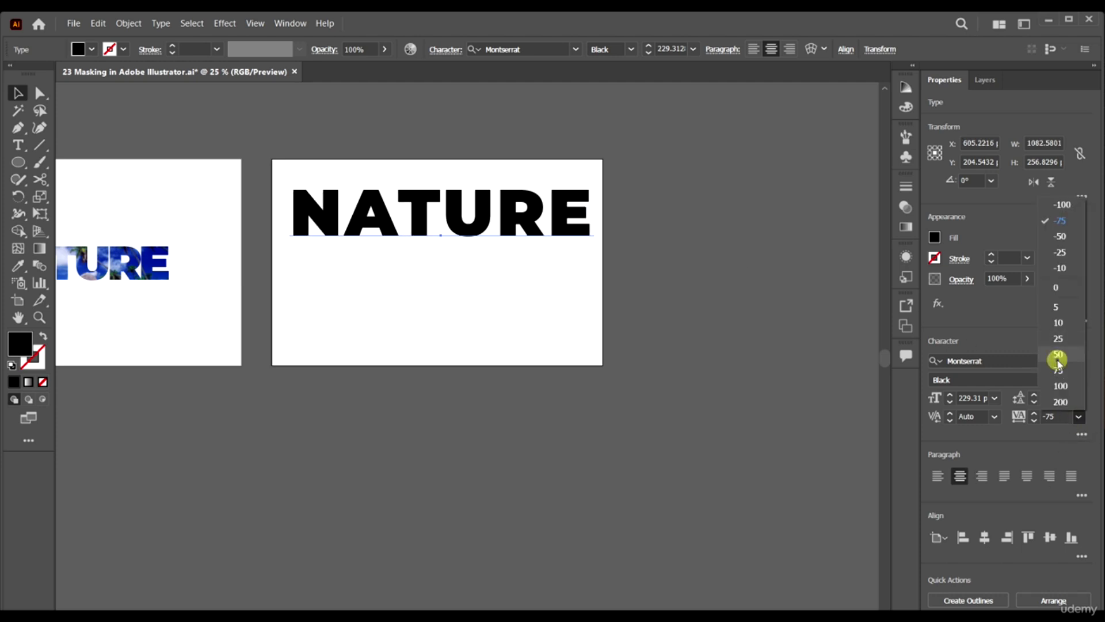
# Step: Convert the NATURE text on the third artboard to outlines and ungroup it into separate letters
pyautogui.click(958, 600)
pyautogui.click(511, 271)
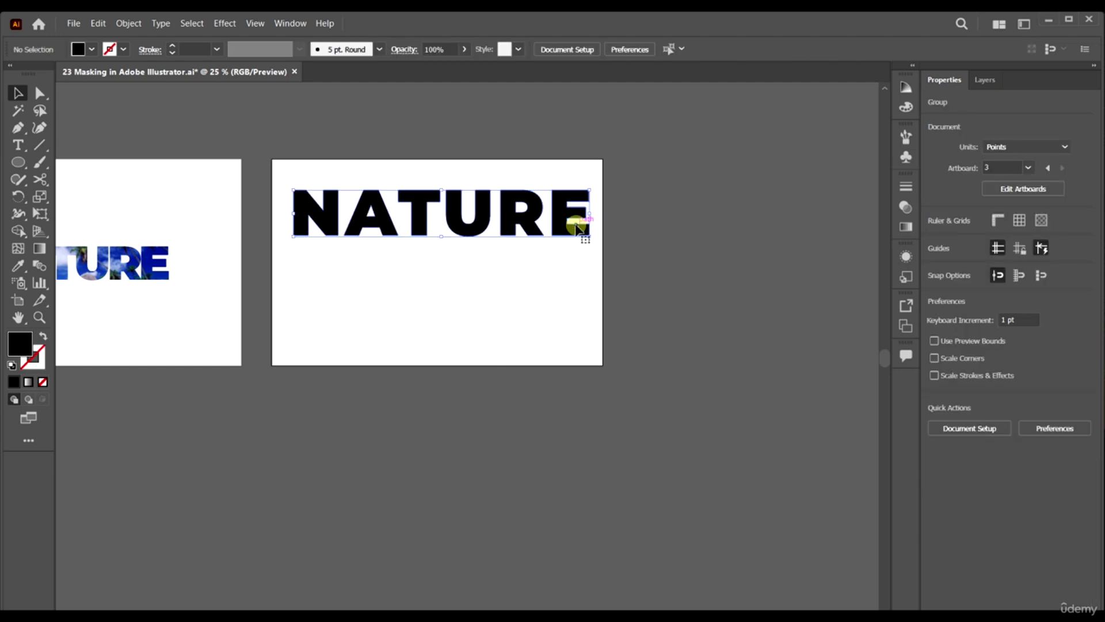
pyautogui.rightClick(547, 199)
pyautogui.click(601, 304)
pyautogui.click(563, 288)
pyautogui.click(566, 195)
pyautogui.moveTo(380, 219)
pyautogui.mouseDown()
pyautogui.moveTo(380, 270)
pyautogui.moveTo(380, 227)
pyautogui.mouseUp()
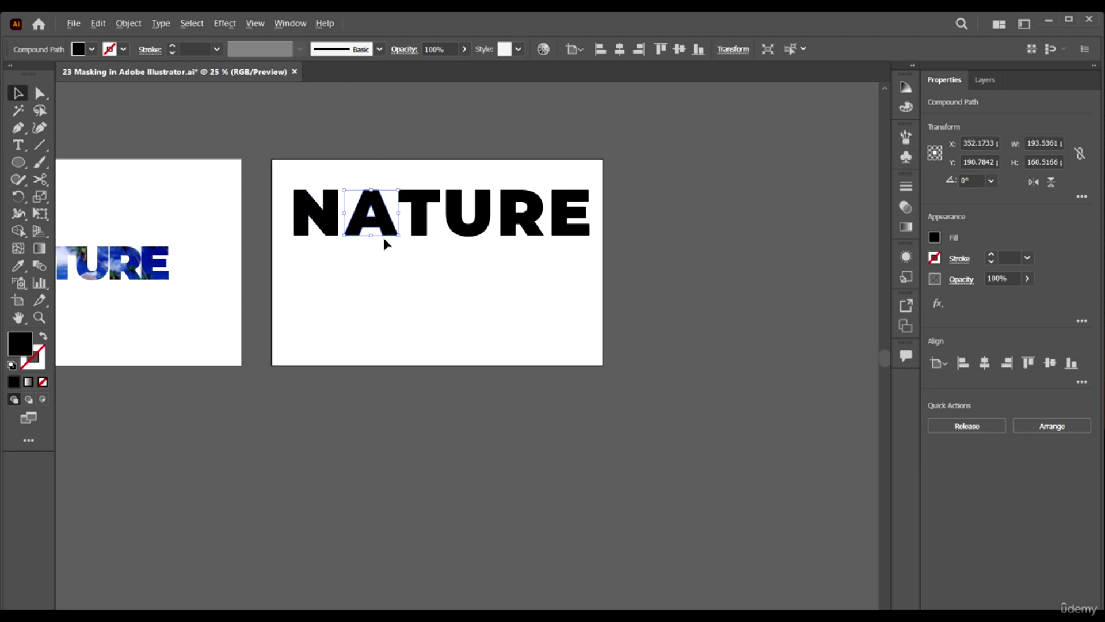
# Step: Stagger the letters by lowering the A, tucking the T in above it and moving the U against the T
pyautogui.scroll(1, 383, 237)
pyautogui.moveTo(375, 224); pyautogui.dragTo(362, 265)
pyautogui.moveTo(432, 222); pyautogui.dragTo(385, 216)
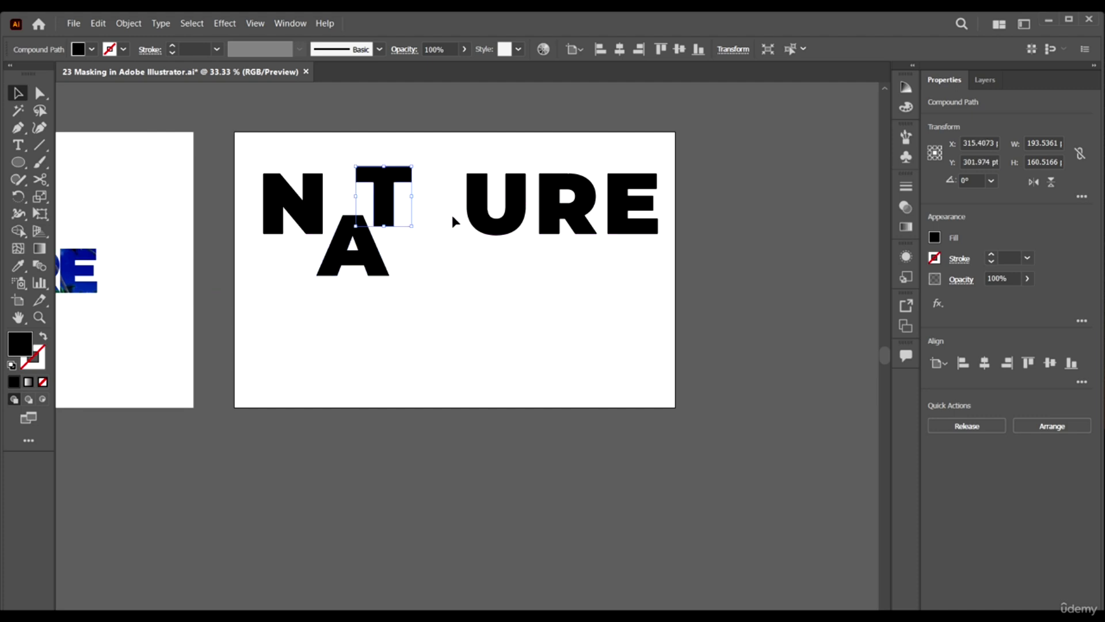
pyautogui.moveTo(489, 229); pyautogui.dragTo(425, 244)
# Step: Enlarge the R to about 282 × 294 pt, then move the E against it and make the E smaller
pyautogui.moveTo(543, 228); pyautogui.dragTo(574, 278)
pyautogui.moveTo(621, 227); pyautogui.dragTo(588, 250)
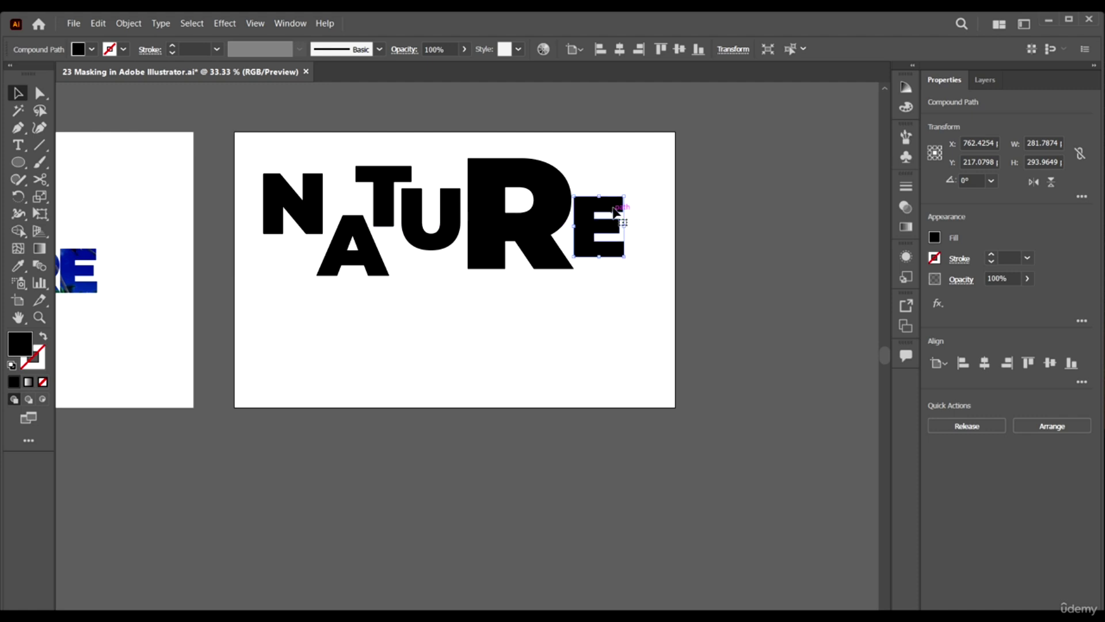
pyautogui.moveTo(621, 200); pyautogui.dragTo(611, 212)
# Step: Select all the staggered letters and move them together down and to the right on the artboard
pyautogui.moveTo(698, 342); pyautogui.dragTo(303, 188)
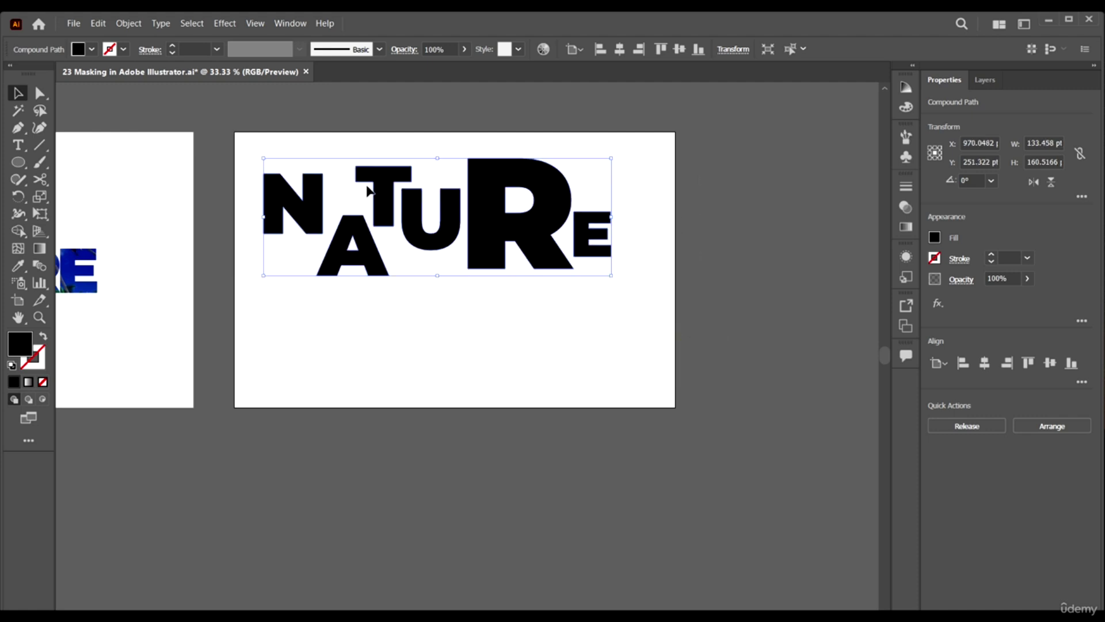
pyautogui.moveTo(492, 222); pyautogui.dragTo(554, 282)
pyautogui.click(569, 359)
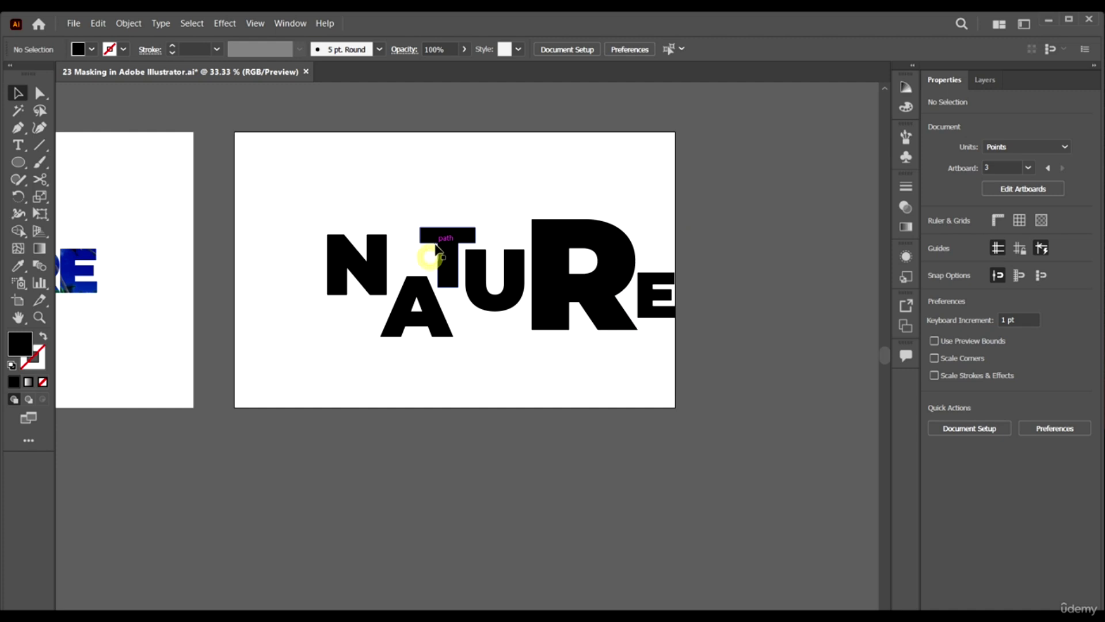
# Step: Enlarge the T to about 194 × 211 pt and fit it closely beside the U
pyautogui.click(436, 248)
pyautogui.moveTo(420, 229); pyautogui.dragTo(402, 208)
pyautogui.moveTo(448, 252); pyautogui.dragTo(491, 282)
pyautogui.scroll(3, 535, 298)
pyautogui.keyDown('shift'); pyautogui.click(459, 266); pyautogui.keyUp('shift')
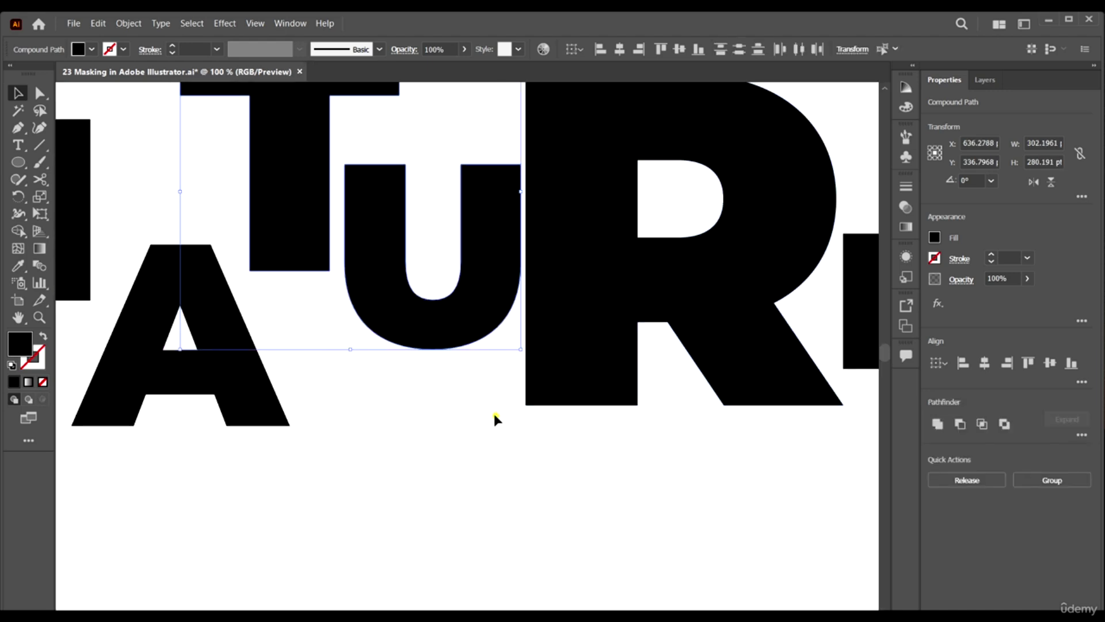
pyautogui.click(494, 418)
pyautogui.moveTo(316, 232); pyautogui.dragTo(331, 236)
pyautogui.moveTo(327, 233); pyautogui.dragTo(328, 233)
pyautogui.scroll(-3, 354, 333)
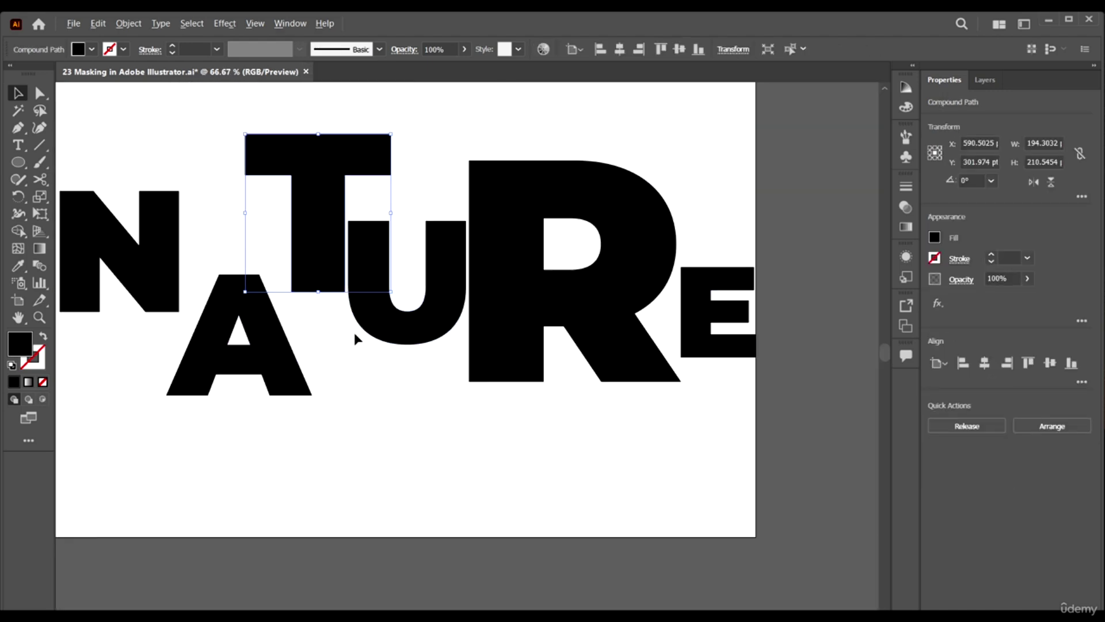
# Step: Enlarge the A and the N and fit them together beside the T
pyautogui.scroll(2, 337, 382)
pyautogui.click(277, 365)
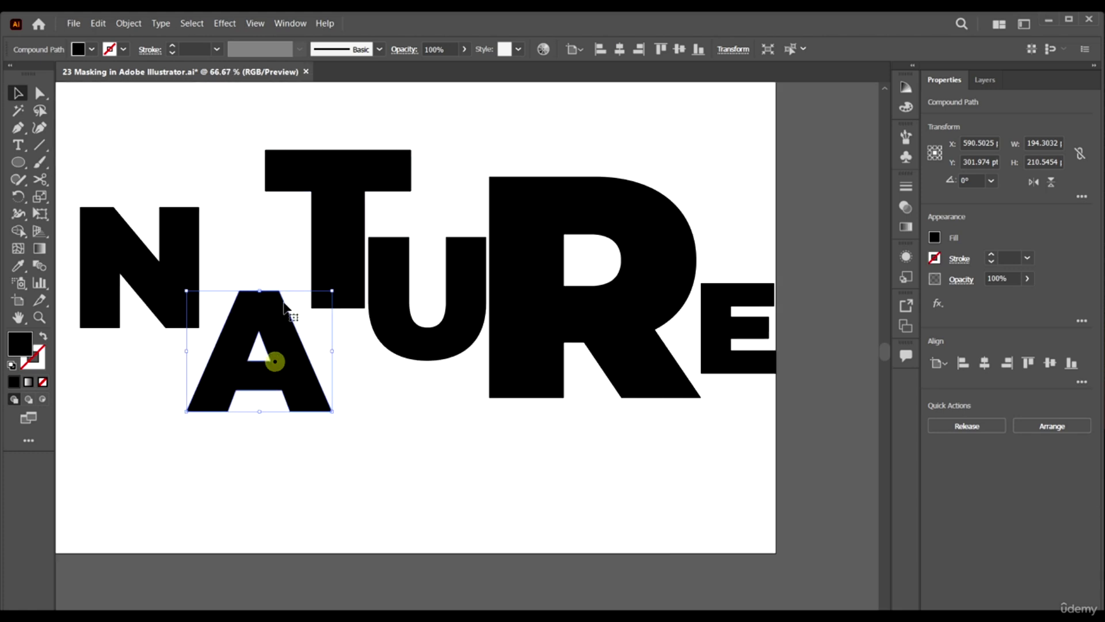
pyautogui.moveTo(332, 291); pyautogui.dragTo(356, 260)
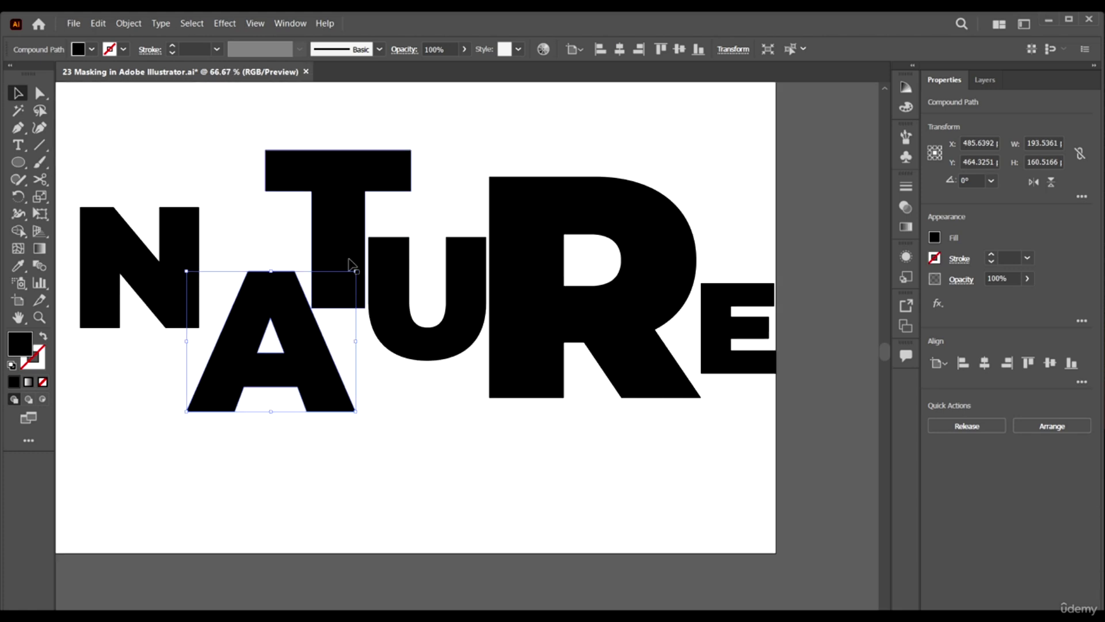
pyautogui.click(185, 216)
pyautogui.moveTo(199, 206); pyautogui.dragTo(216, 191)
pyautogui.moveTo(201, 229)
pyautogui.mouseDown()
pyautogui.moveTo(228, 232)
pyautogui.moveTo(207, 224)
pyautogui.mouseUp()
pyautogui.moveTo(207, 234); pyautogui.dragTo(216, 197)
# Step: Move the whole NATURE lettering to the middle of the third artboard and enlarge it slightly
pyautogui.scroll(-1, 284, 287)
pyautogui.hotkey('ctrl', '-')
pyautogui.click(394, 369)
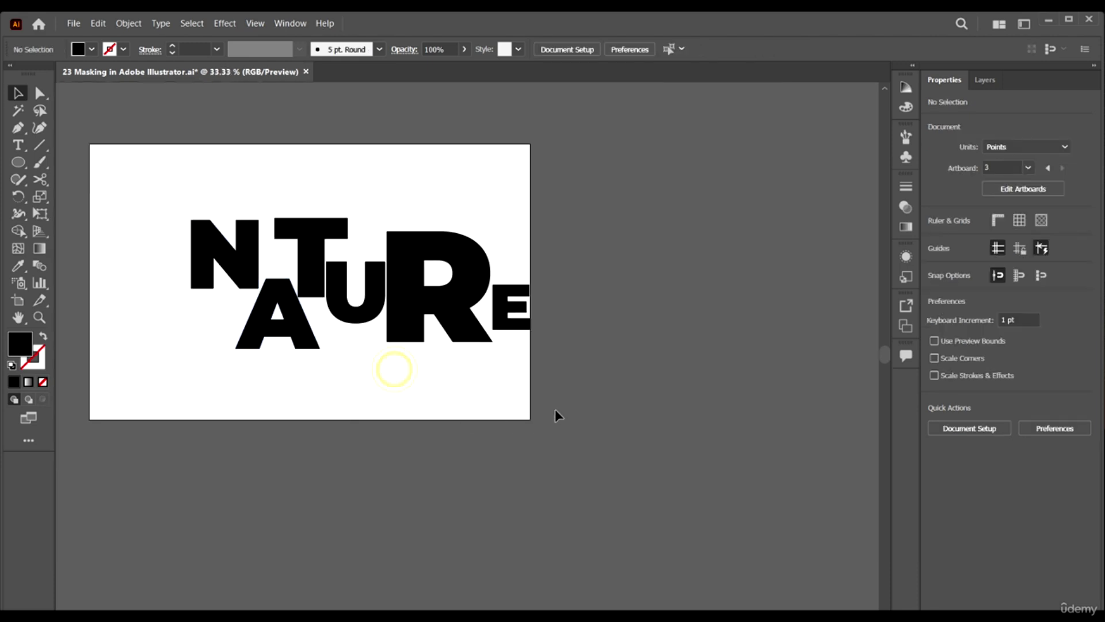
pyautogui.moveTo(395, 314); pyautogui.dragTo(358, 311)
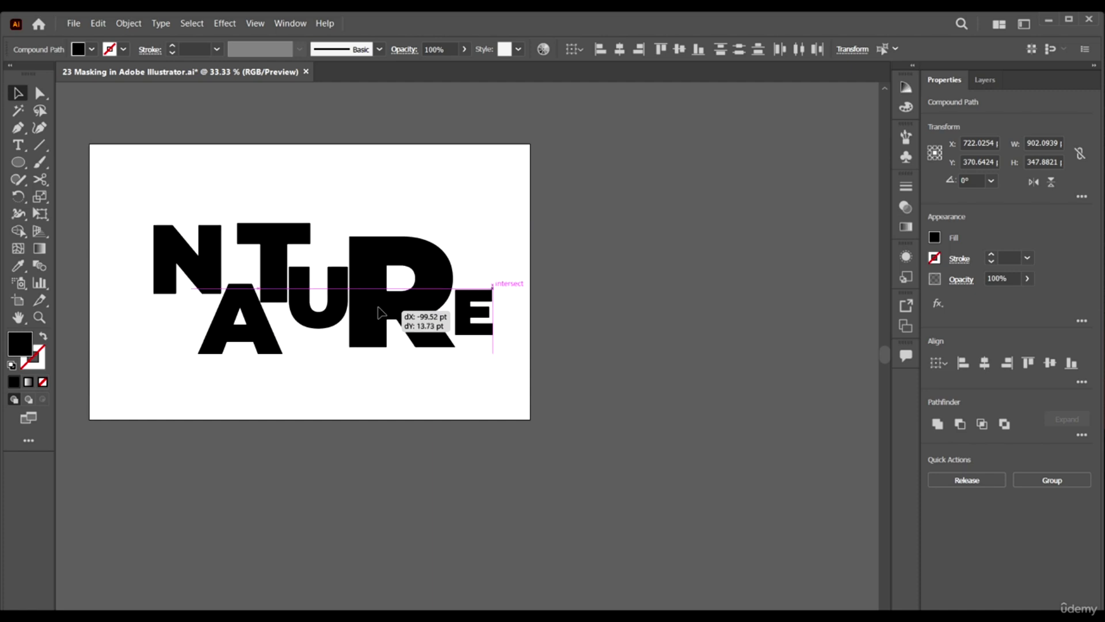
pyautogui.moveTo(493, 348); pyautogui.dragTo(617, 327)
pyautogui.click(562, 399)
# Step: Place the linked Nature image so that it covers the third artboard
pyautogui.click(72, 23)
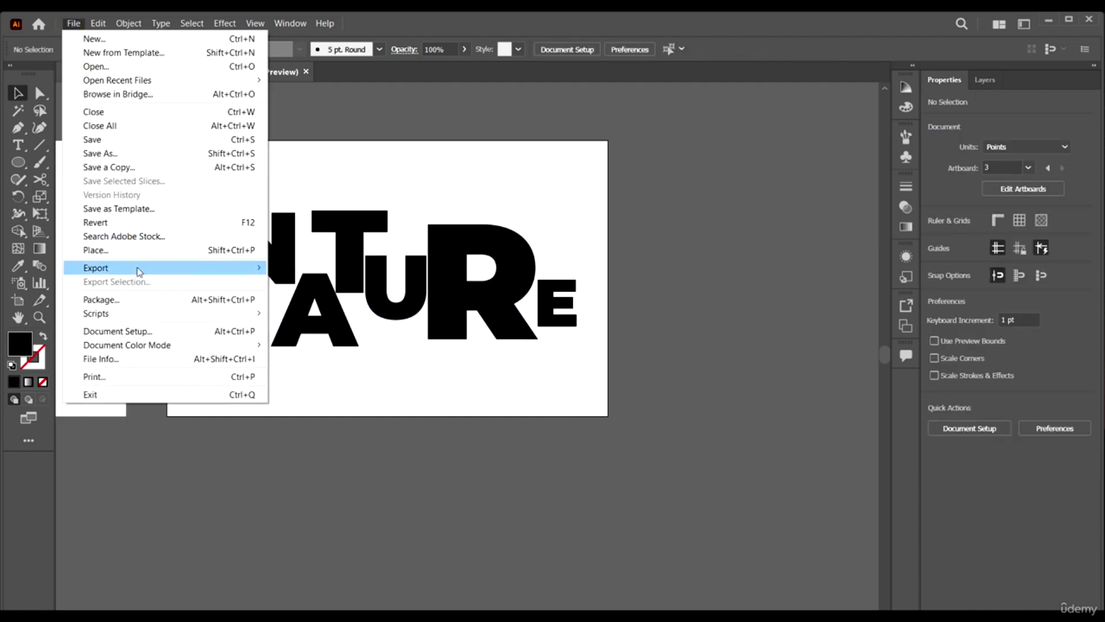
pyautogui.click(136, 247)
pyautogui.click(350, 150)
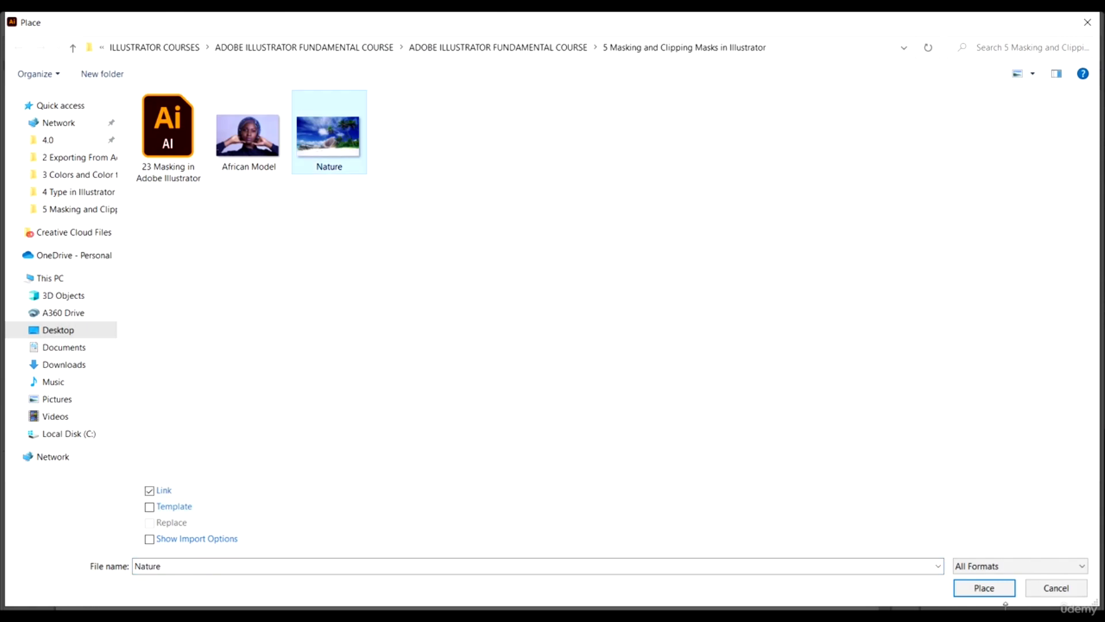
pyautogui.click(984, 588)
pyautogui.moveTo(173, 142); pyautogui.dragTo(611, 417)
# Step: Send the placed beach image to the back, behind the NATURE letters
pyautogui.click(696, 415)
pyautogui.rightClick(595, 312)
pyautogui.moveTo(634, 414)
pyautogui.click(807, 455)
pyautogui.click(700, 445)
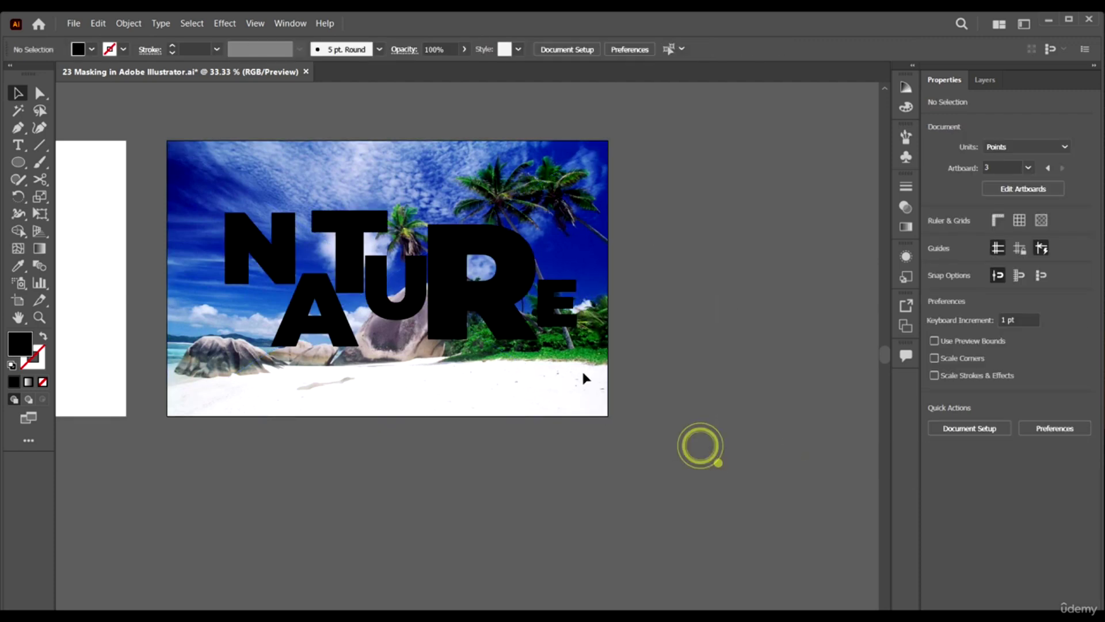
# Step: Try to make a clipping mask from the beach image and all the separate letters
pyautogui.moveTo(163, 115); pyautogui.dragTo(412, 225)
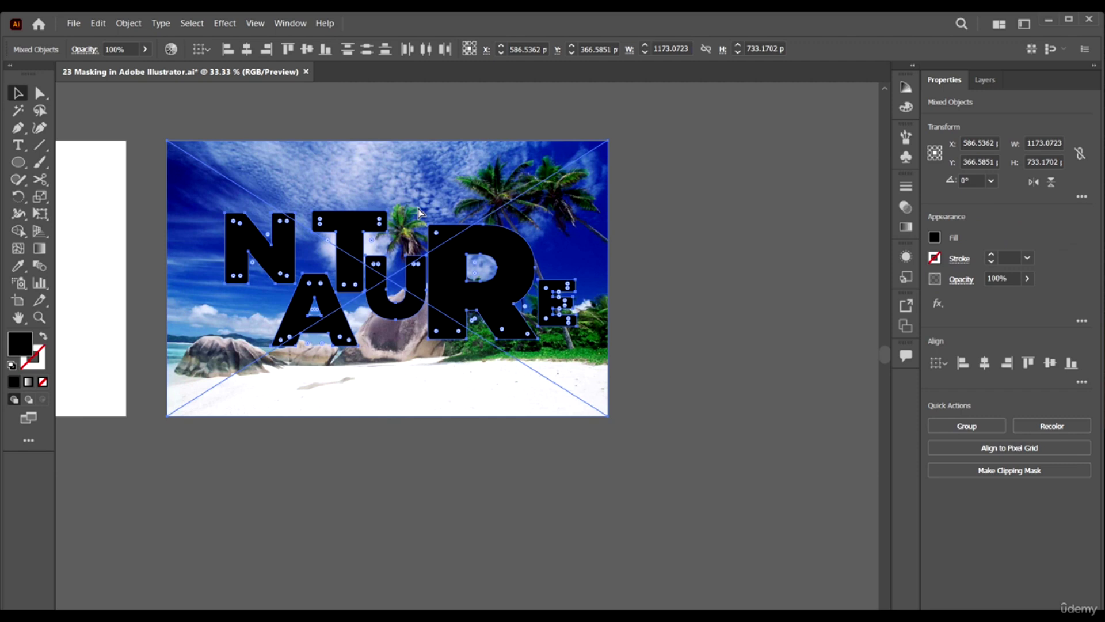
pyautogui.hotkey('ctrl', '7')
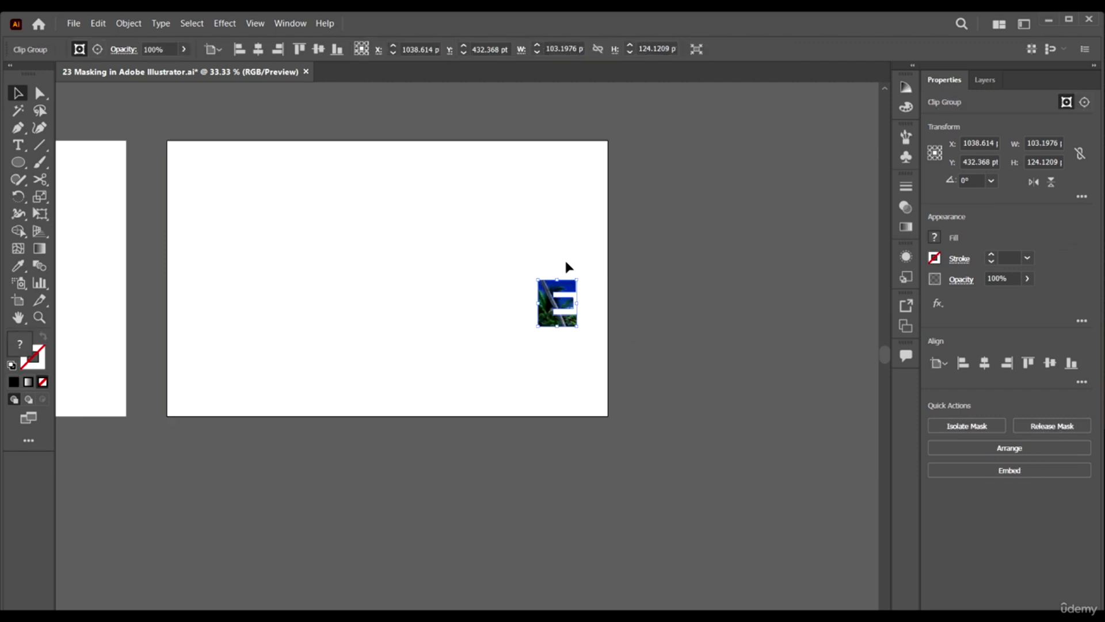
pyautogui.press('a')
pyautogui.hotkey('ctrl', '7')
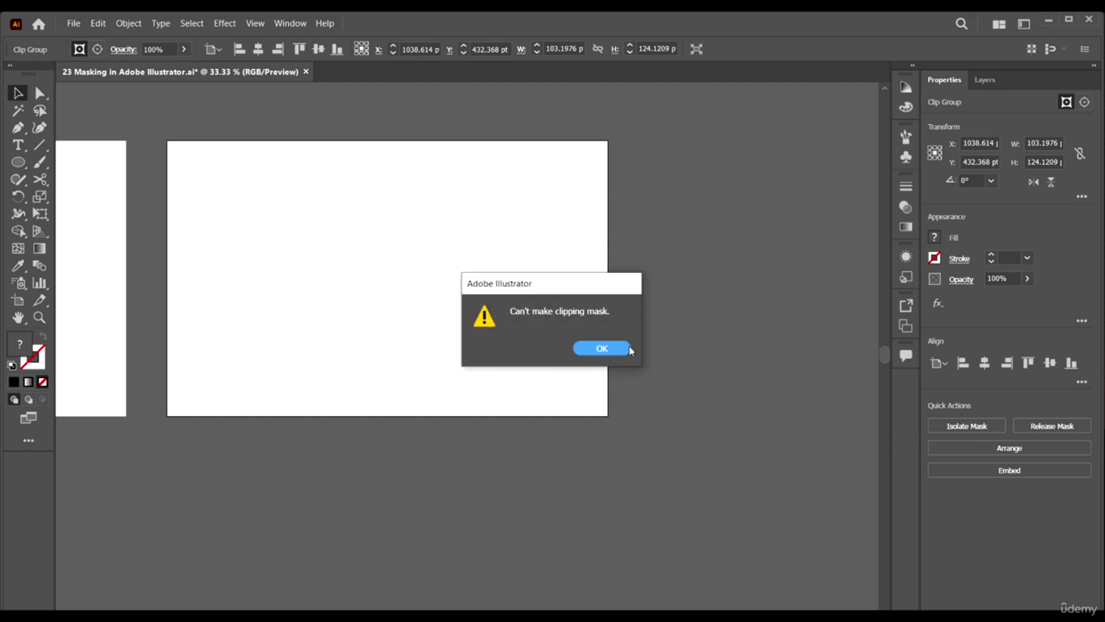
pyautogui.click(596, 348)
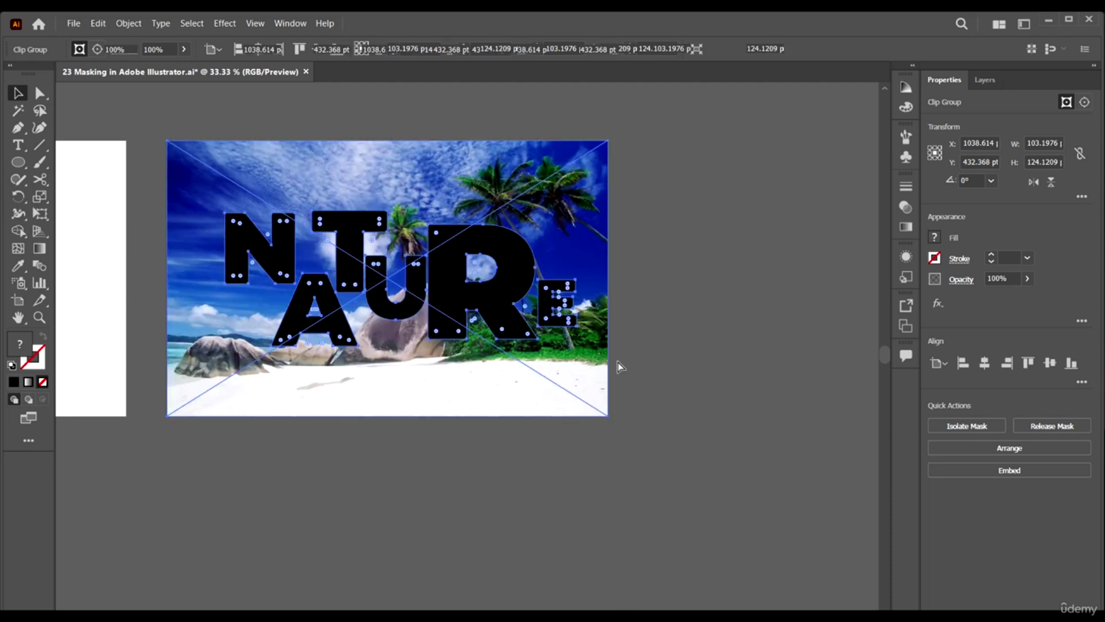
pyautogui.click(674, 335)
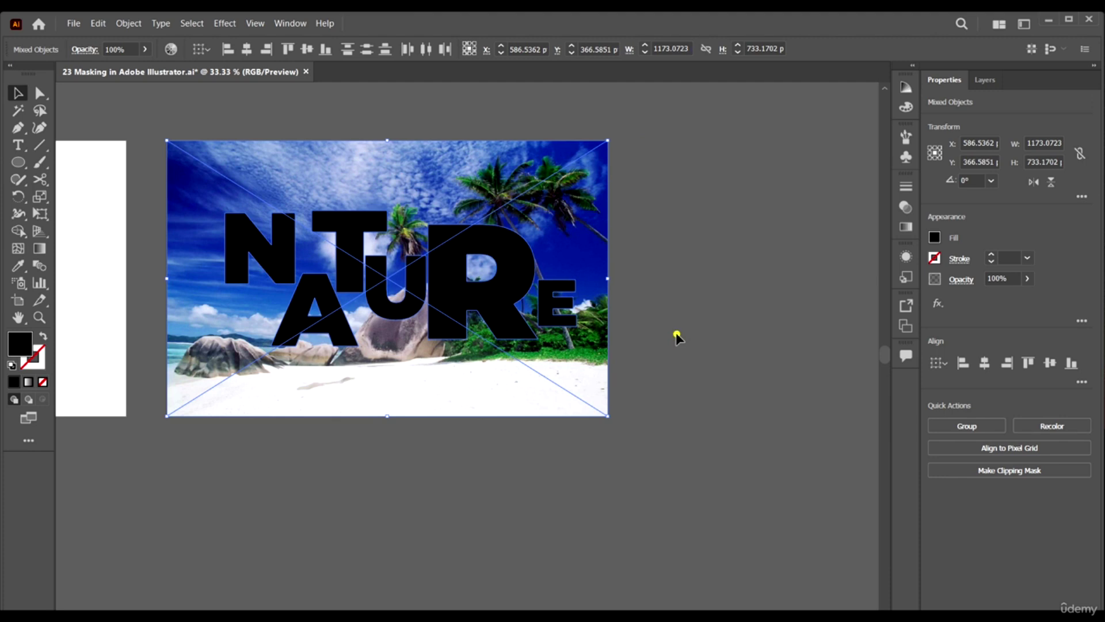
# Step: Move the N up towards the T and shrink the A to about 177 × 147 pt
pyautogui.scroll(2, 540, 241)
pyautogui.hscroll(-2, 539, 240)
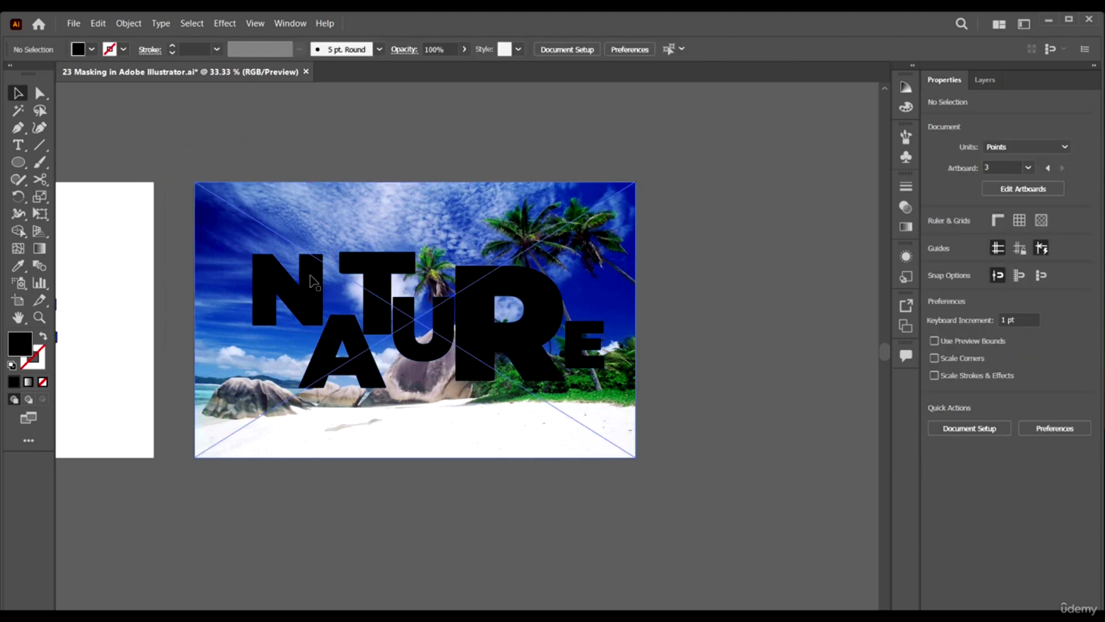
pyautogui.click(323, 298)
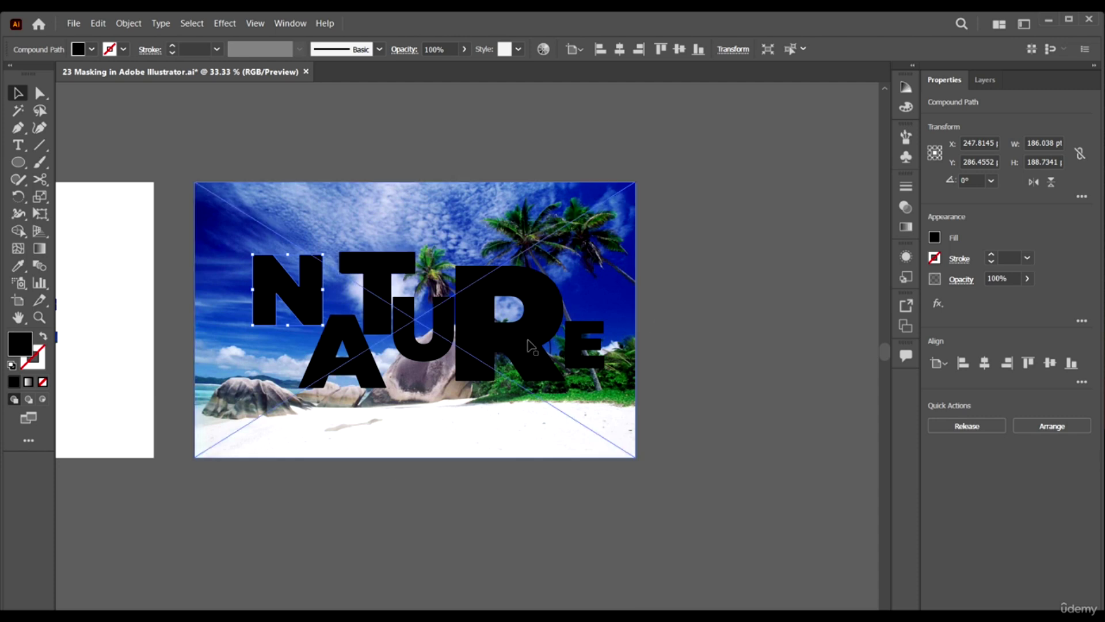
pyautogui.moveTo(319, 305); pyautogui.dragTo(333, 289)
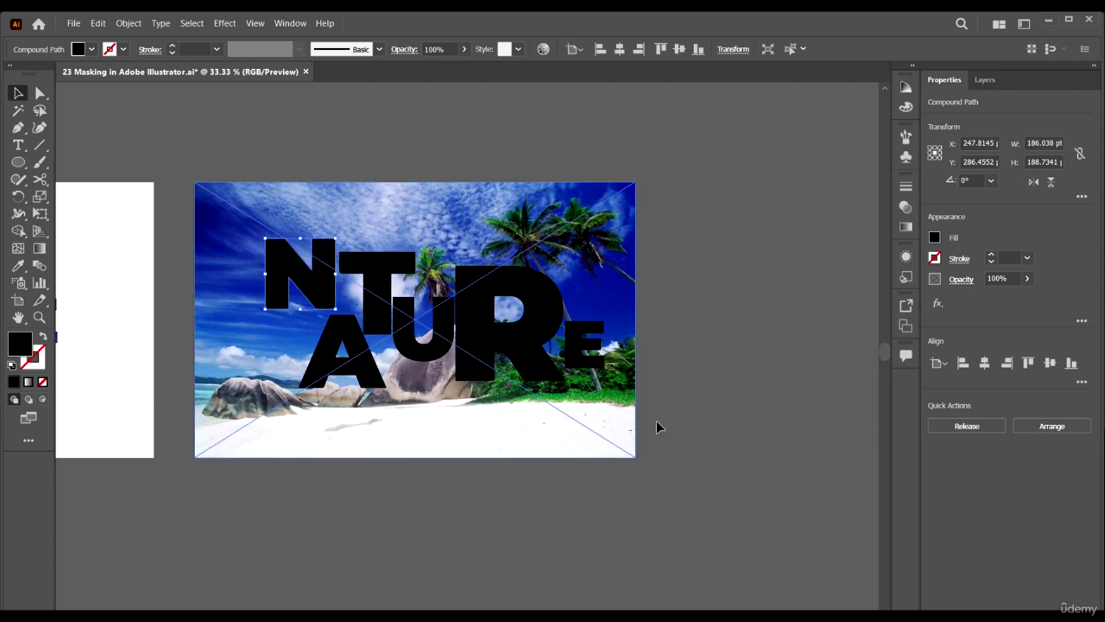
pyautogui.moveTo(301, 388); pyautogui.dragTo(364, 357)
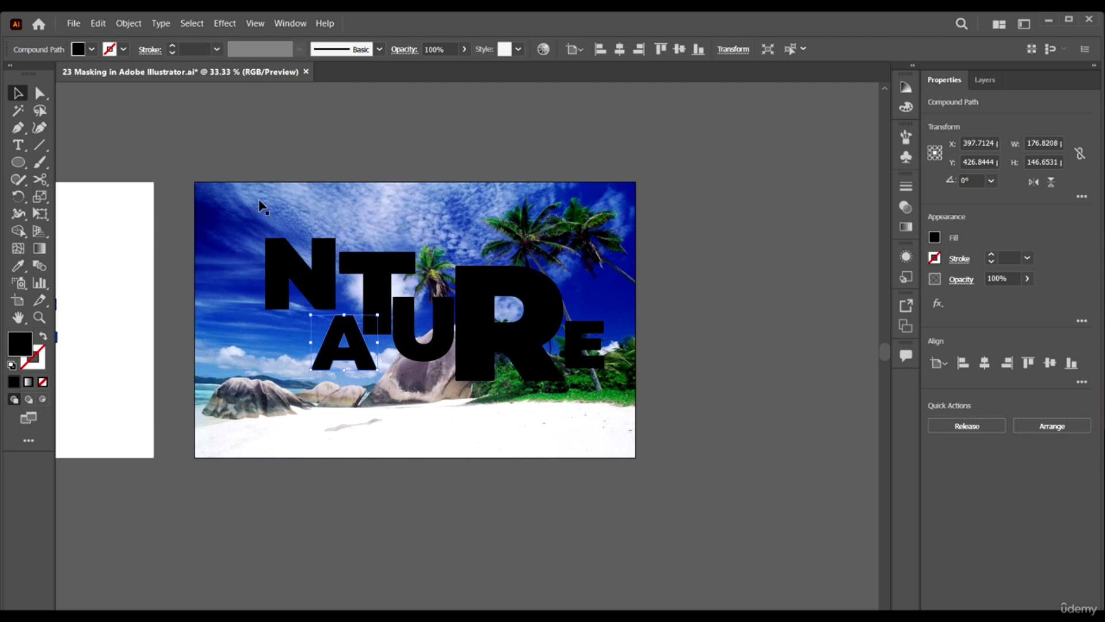
# Step: Enlarge the N to about 208 × 211 pt and nudge the A slightly
pyautogui.click(278, 269)
pyautogui.moveTo(263, 237)
pyautogui.mouseDown()
pyautogui.moveTo(249, 222)
pyautogui.moveTo(257, 229)
pyautogui.mouseUp()
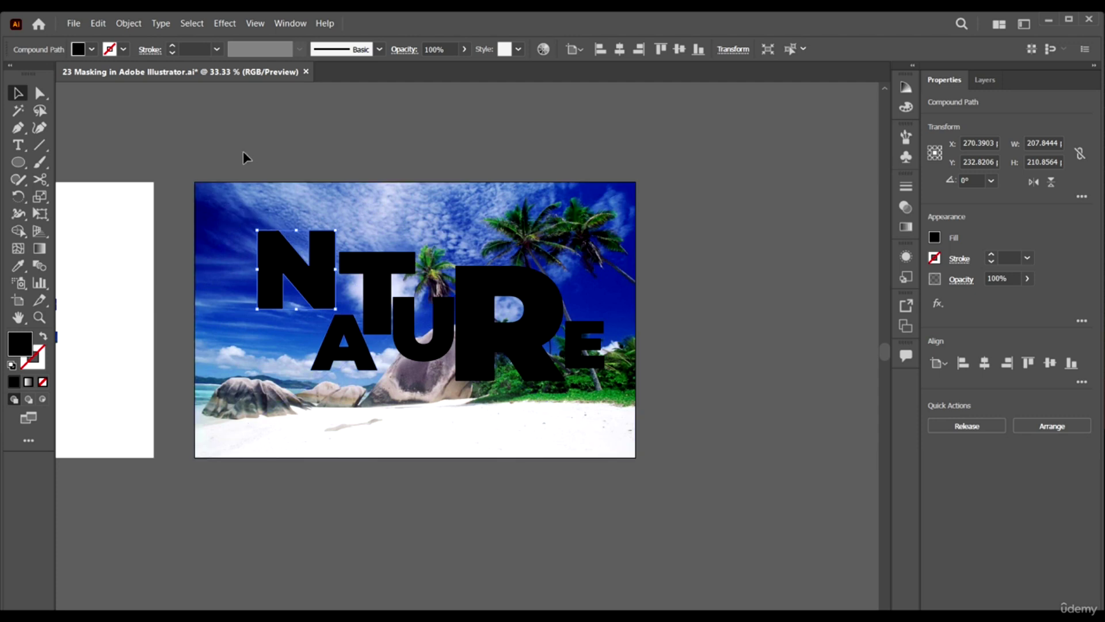
pyautogui.moveTo(355, 344); pyautogui.dragTo(355, 343)
# Step: Select all the letters without the image and scale them up together to span nearly the artboard's full width
pyautogui.hotkey('ctrl', 'a')
pyautogui.keyDown('shift'); pyautogui.click(607, 432); pyautogui.keyUp('shift')
pyautogui.moveTo(604, 232); pyautogui.dragTo(626, 220)
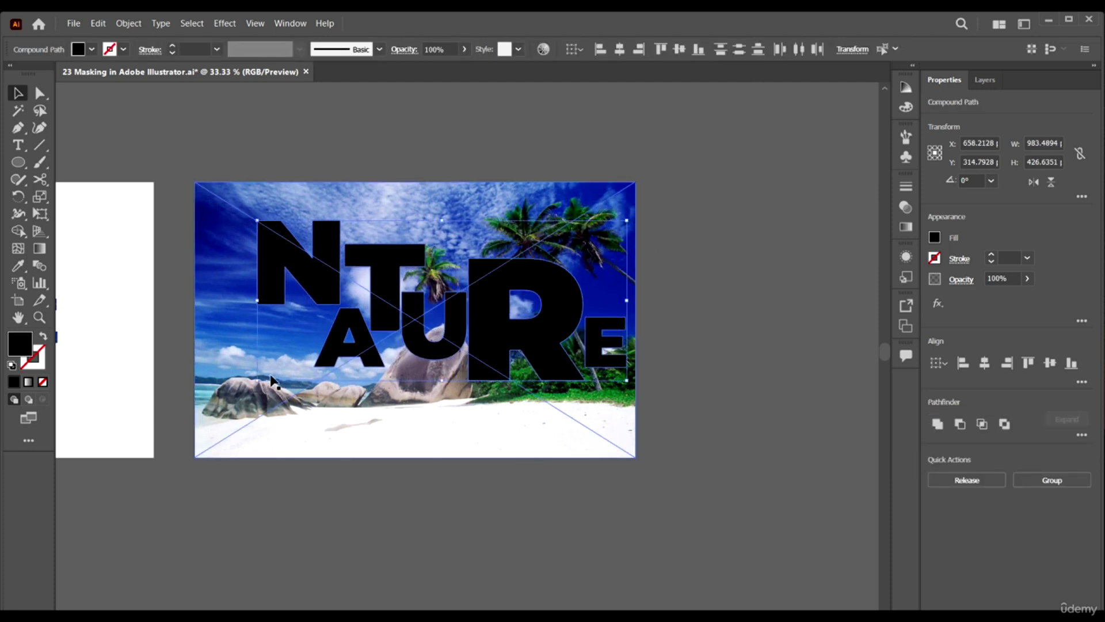
pyautogui.moveTo(259, 382); pyautogui.dragTo(208, 427)
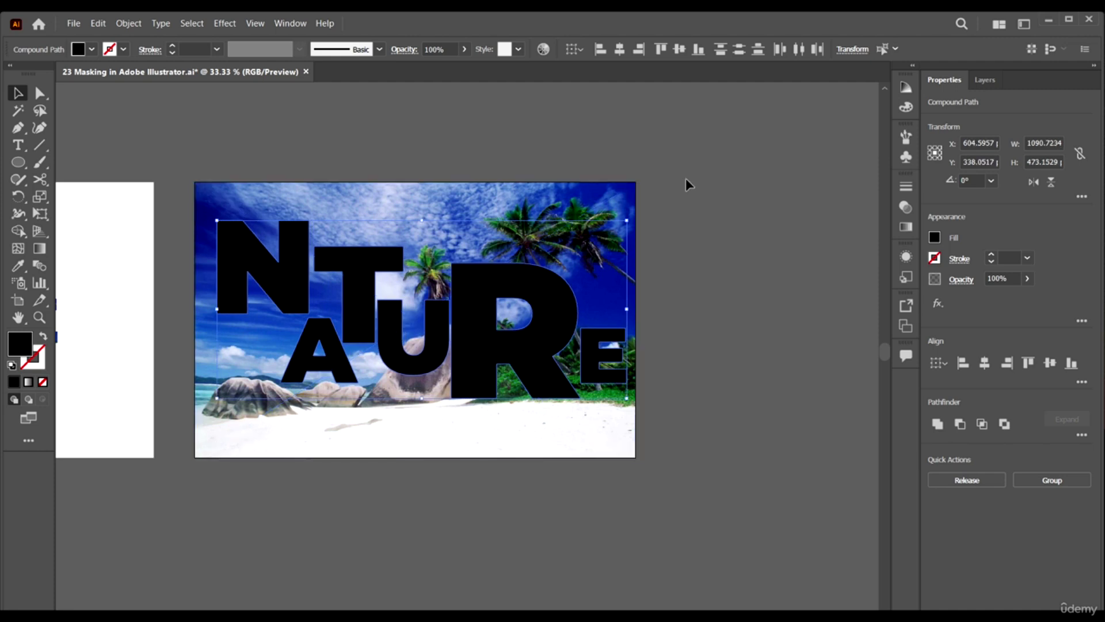
pyautogui.moveTo(627, 218); pyautogui.dragTo(639, 215)
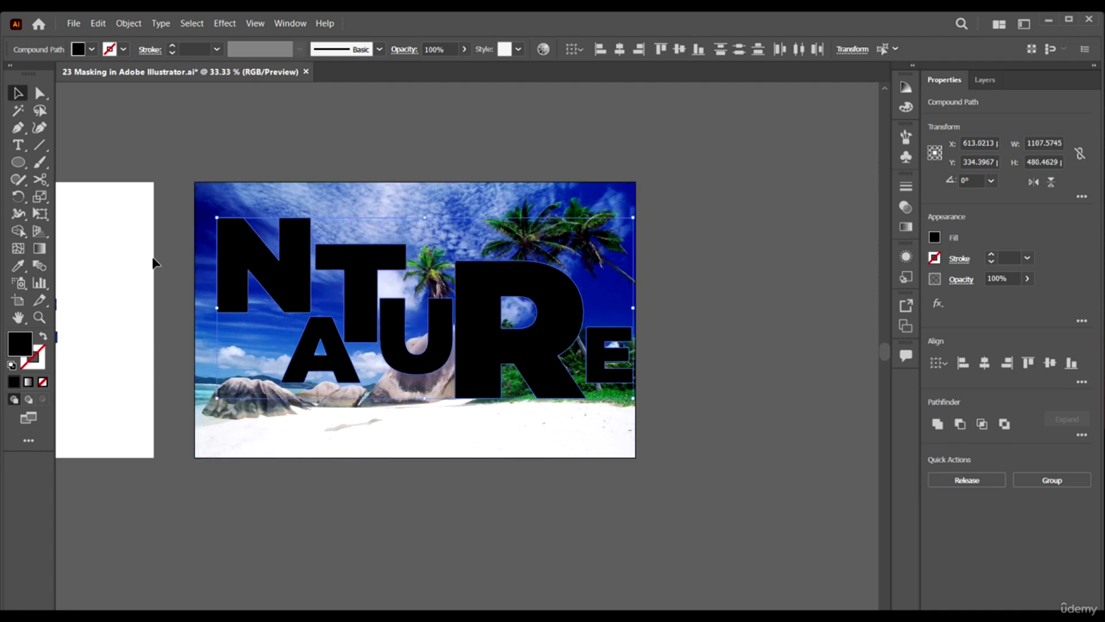
pyautogui.moveTo(217, 218); pyautogui.dragTo(209, 210)
# Step: Enlarge the R to about 405 × 423 pt, raise it, and fit the E beside it at about 111 pt wide
pyautogui.click(690, 310)
pyautogui.click(543, 284)
pyautogui.moveTo(585, 254); pyautogui.dragTo(605, 238)
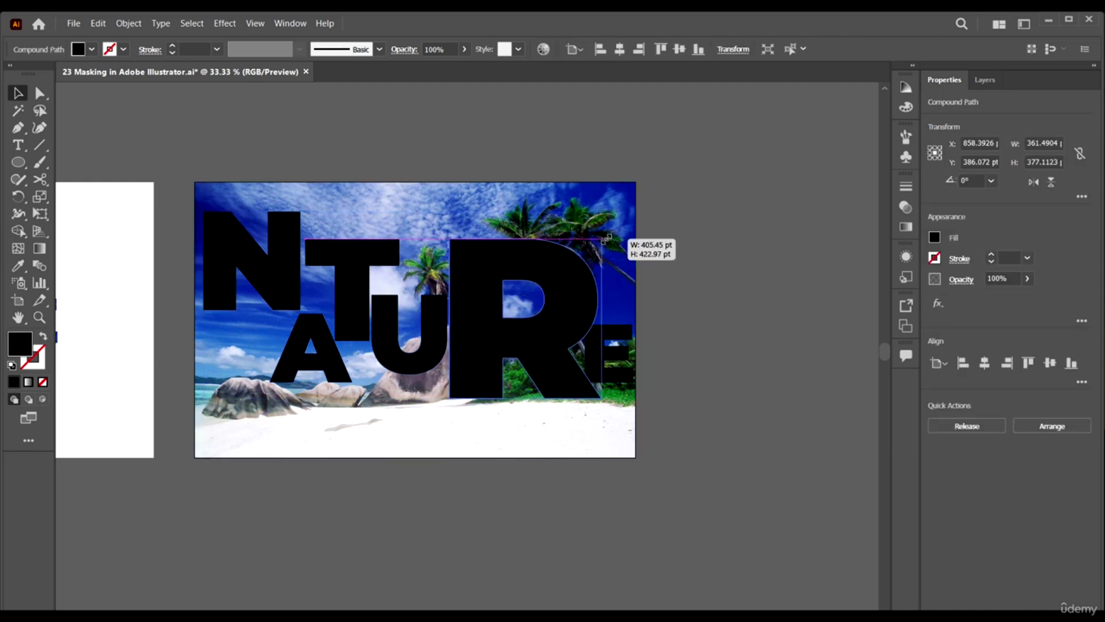
pyautogui.moveTo(532, 334); pyautogui.dragTo(526, 316)
pyautogui.click(616, 336)
pyautogui.moveTo(615, 355)
pyautogui.mouseDown()
pyautogui.moveTo(635, 377)
pyautogui.moveTo(595, 355)
pyautogui.mouseUp()
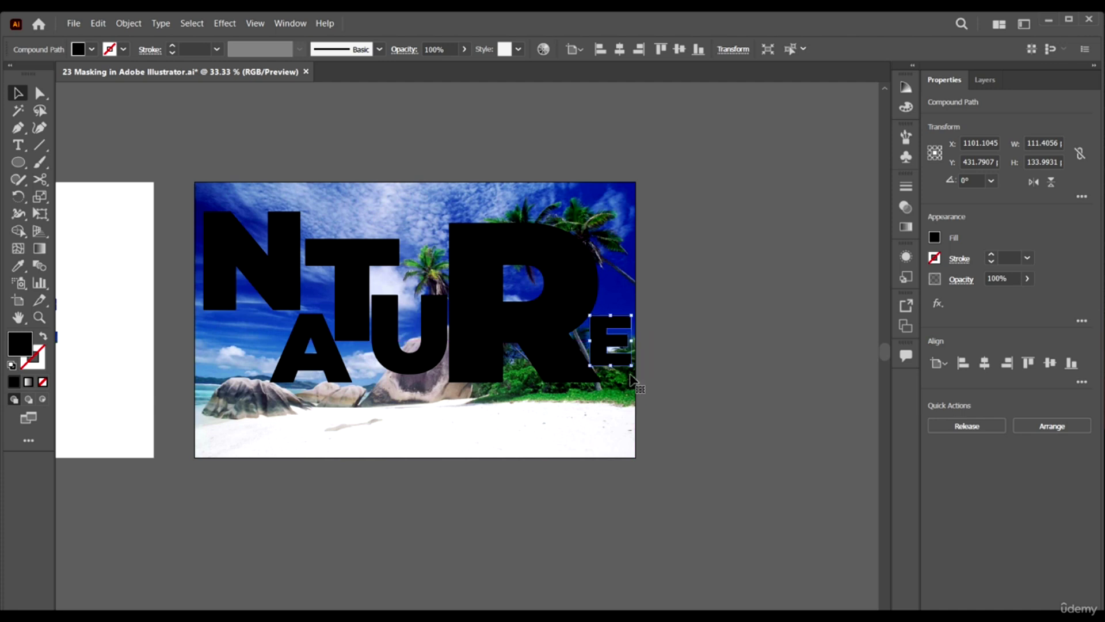
# Step: Select all the NATURE letters without the beach image and combine them into a single compound path
pyautogui.click(707, 432)
pyautogui.scroll(1, 683, 440)
pyautogui.moveTo(270, 228); pyautogui.dragTo(269, 228)
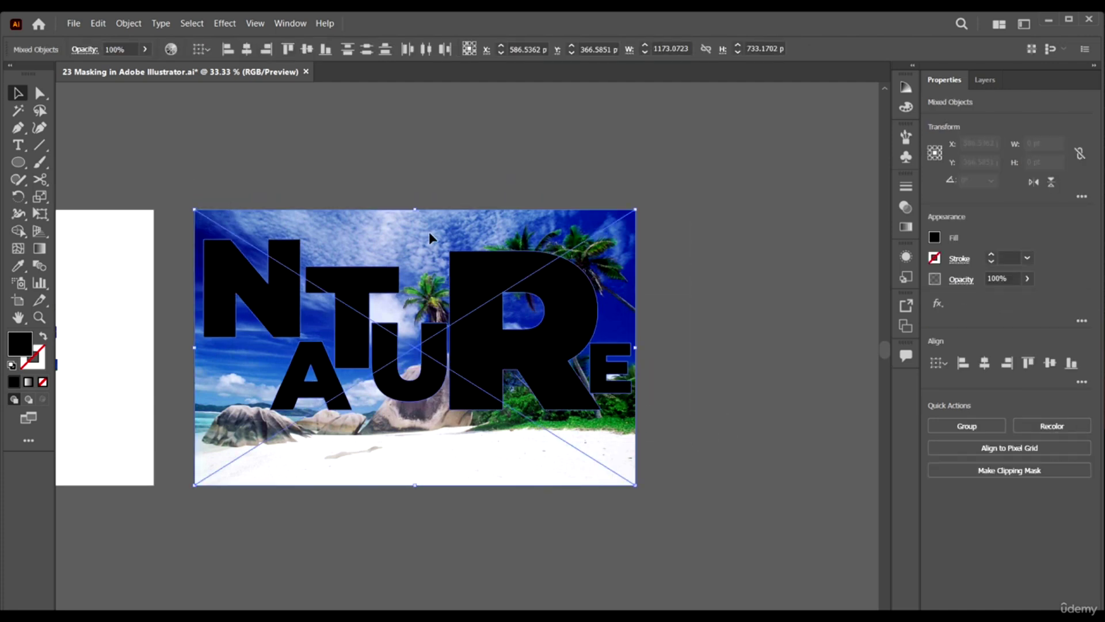
pyautogui.moveTo(710, 453); pyautogui.dragTo(203, 215)
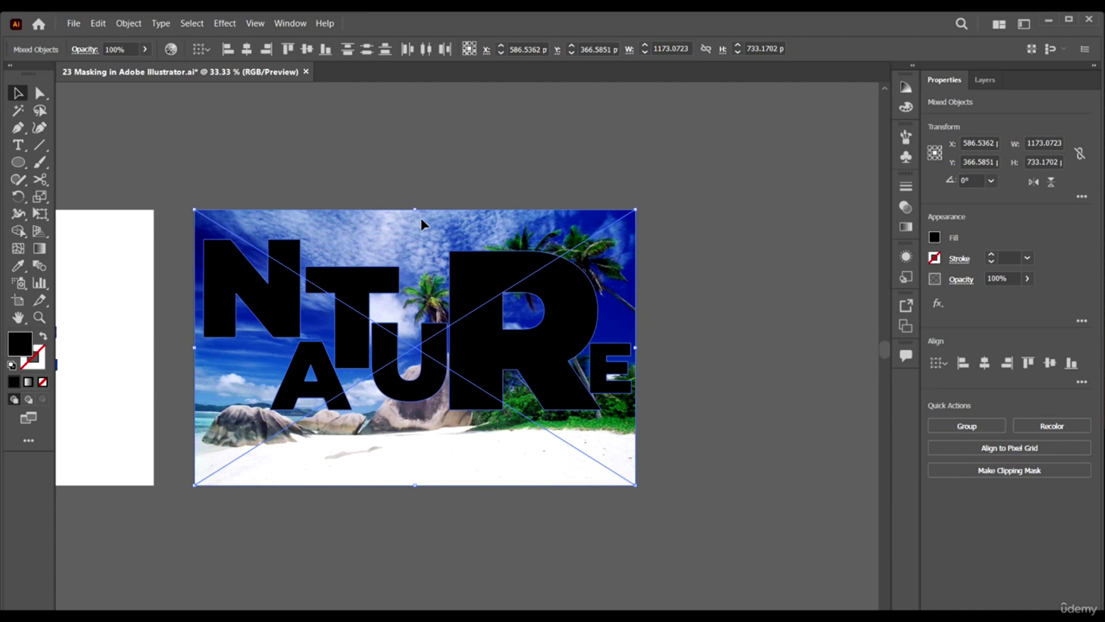
pyautogui.keyDown('shift'); pyautogui.click(439, 226); pyautogui.keyUp('shift')
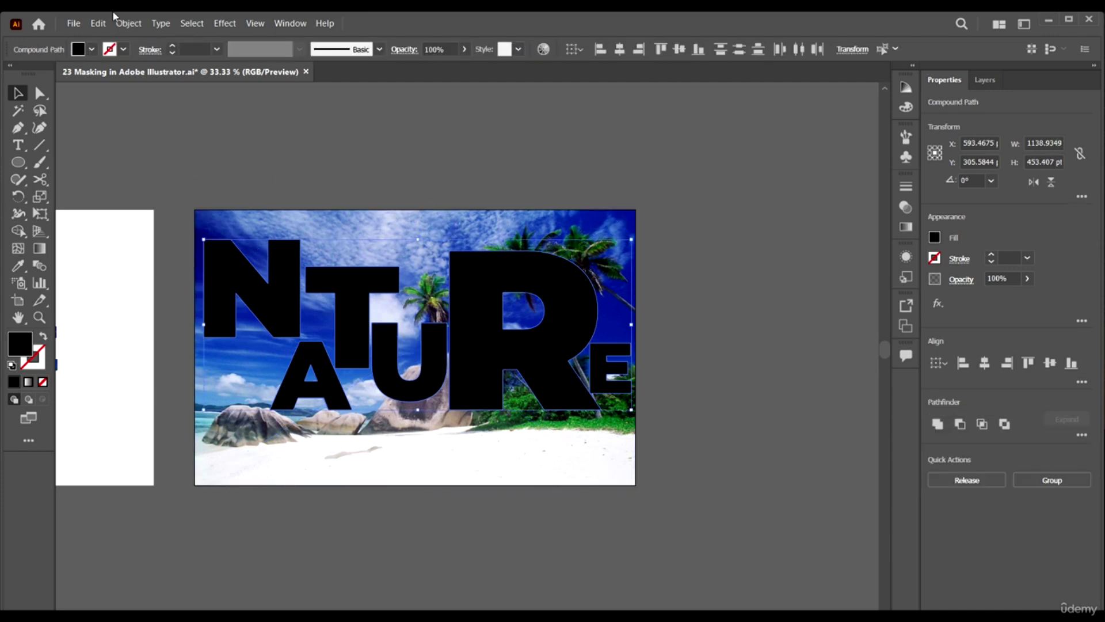
pyautogui.click(128, 23)
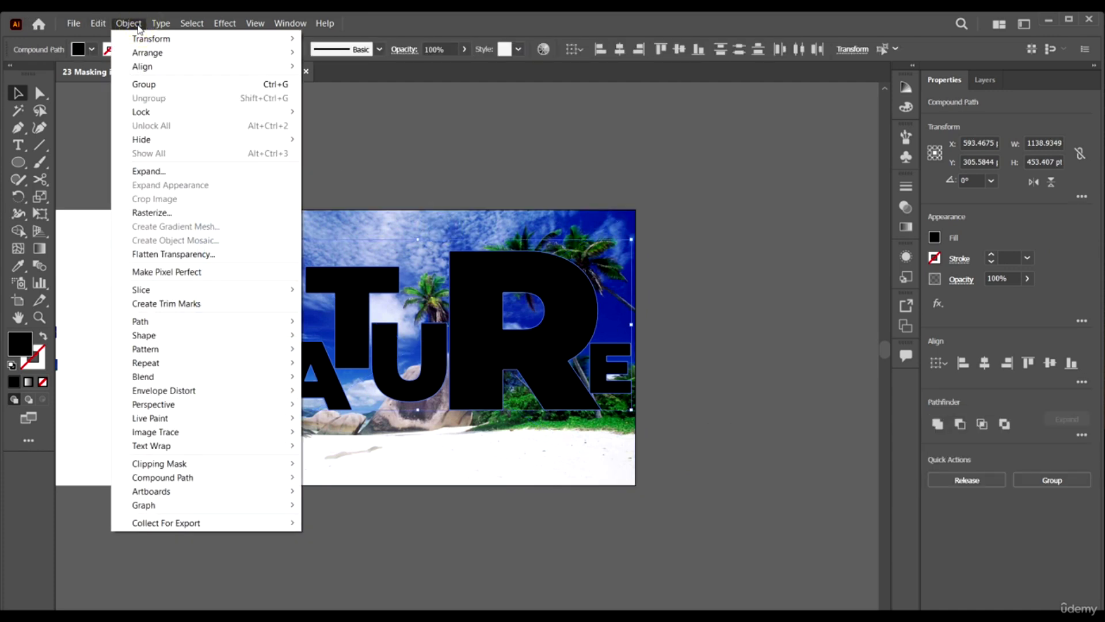
pyautogui.moveTo(189, 484)
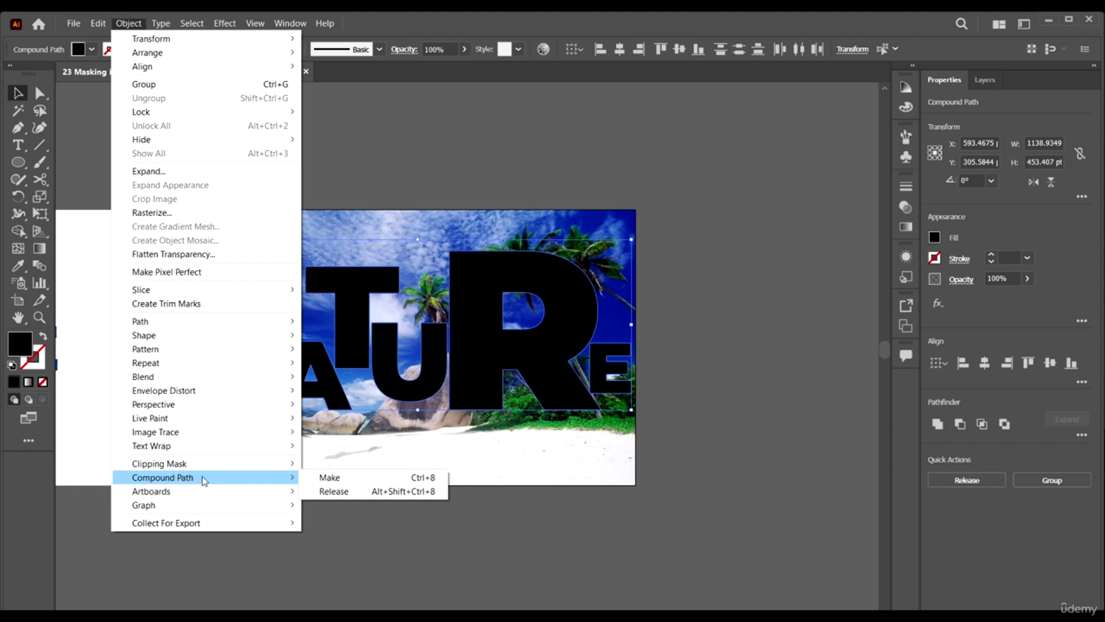
pyautogui.click(334, 480)
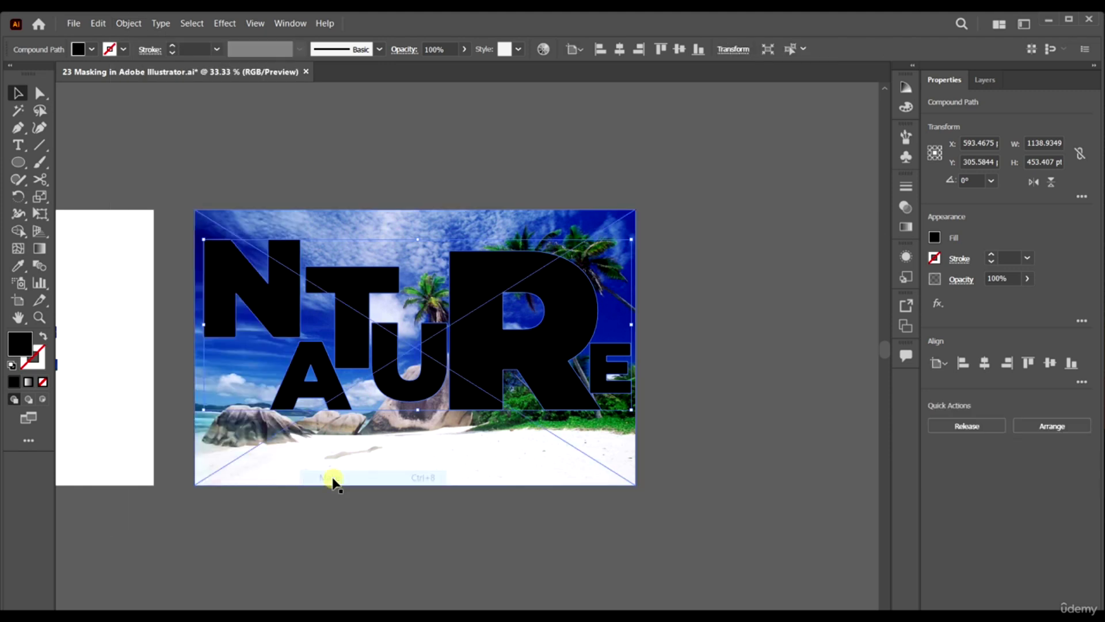
pyautogui.click(737, 369)
# Step: Try moving the combined NATURE letters away from the beach image as one object, and undo the moves
pyautogui.moveTo(570, 334); pyautogui.dragTo(753, 210)
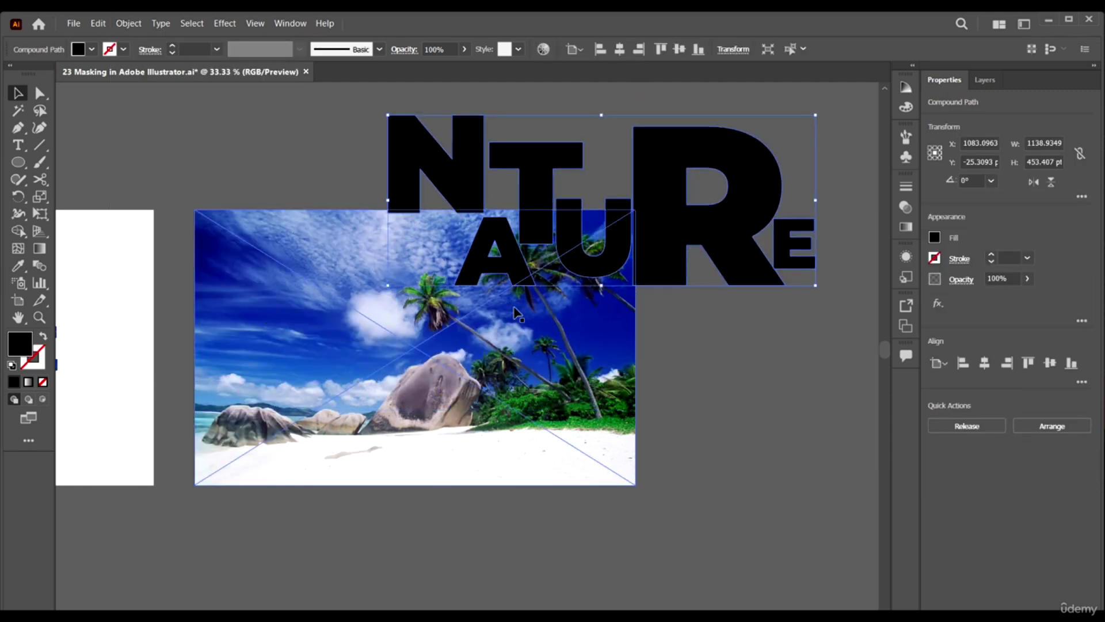
pyautogui.moveTo(663, 263); pyautogui.dragTo(747, 233)
pyautogui.press('ctrl')
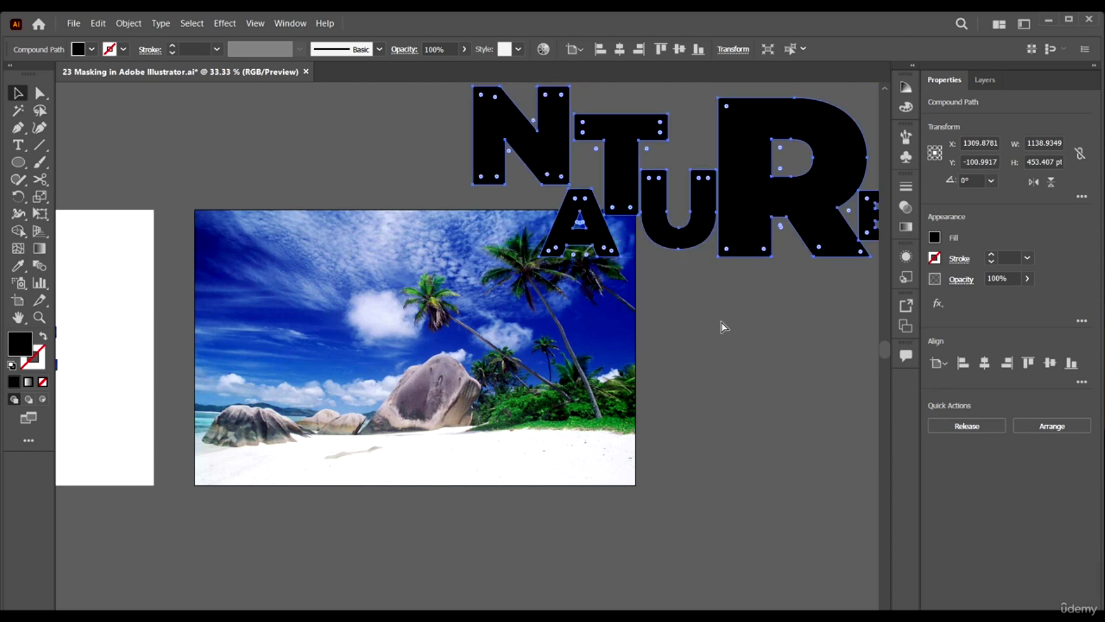
pyautogui.hotkey('ctrl', 'z')
# Step: Select the combined NATURE letters together with the beach image and make a clipping mask
pyautogui.click(701, 303)
pyautogui.click(604, 318)
pyautogui.click(573, 289)
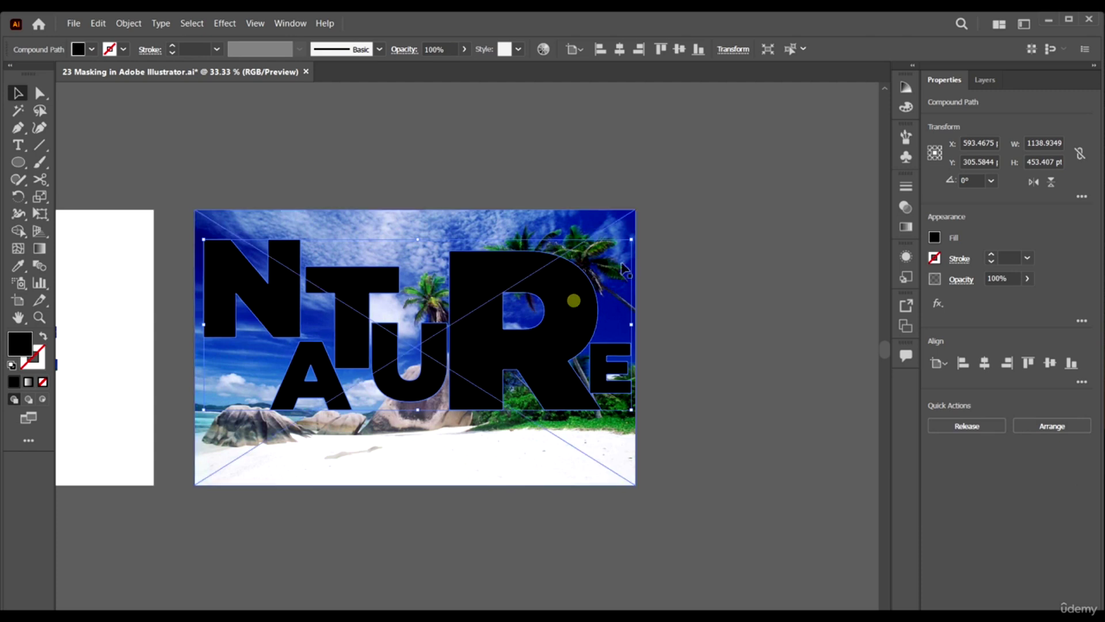
pyautogui.keyDown('shift'); pyautogui.click(612, 229); pyautogui.keyUp('shift')
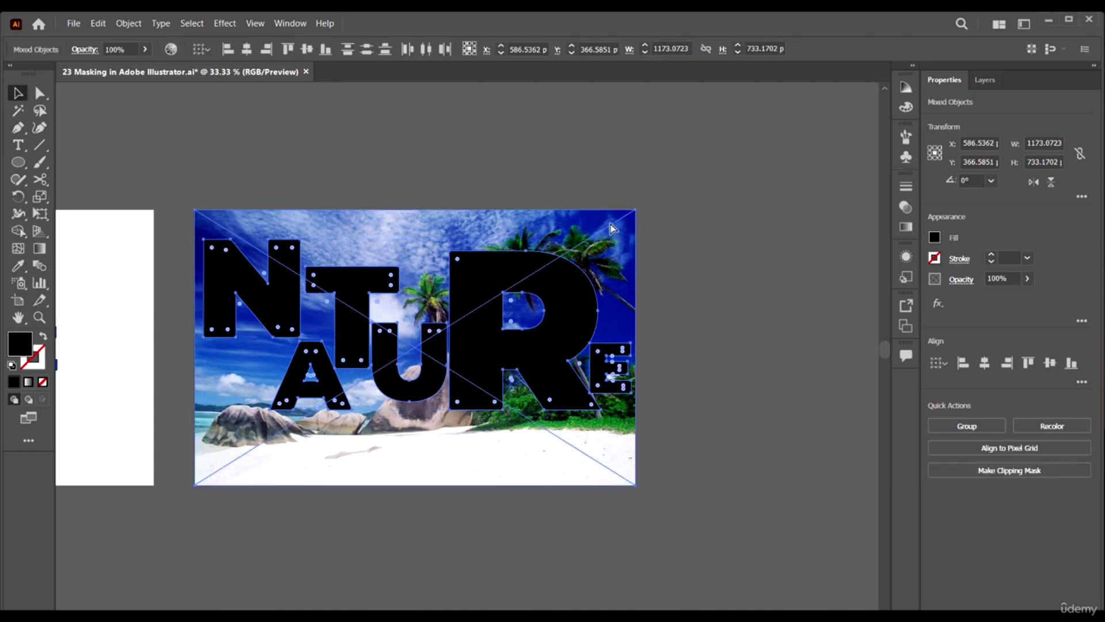
pyautogui.hotkey('ctrl', '7')
pyautogui.click(746, 336)
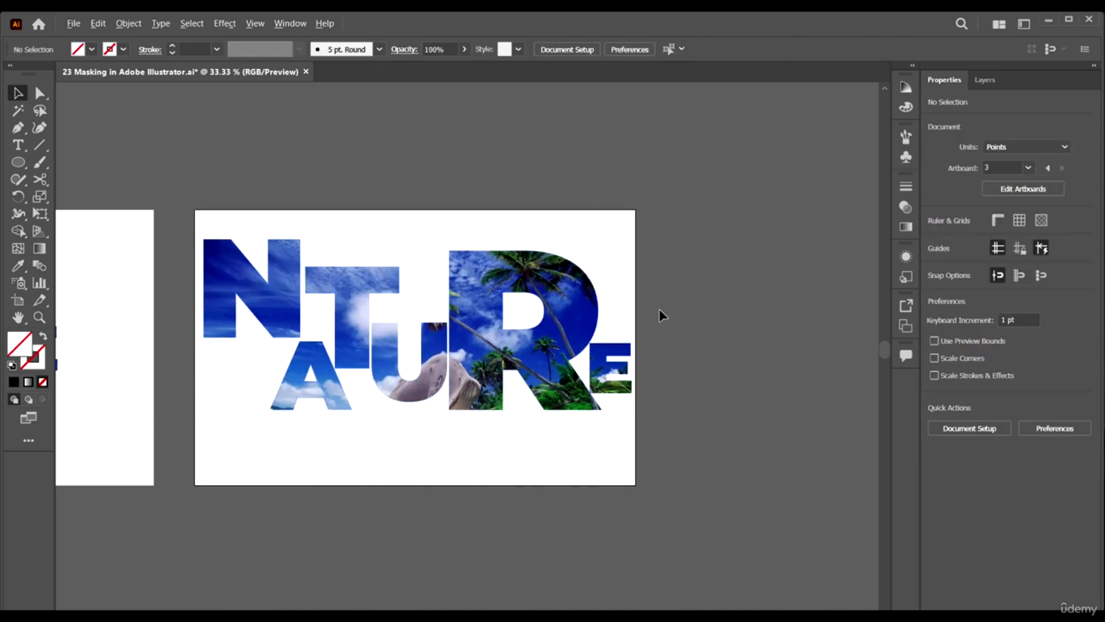
# Step: Scale down the image-filled staggered NATURE lettering and centre it on the third artboard
pyautogui.scroll(-2, 661, 311)
pyautogui.scroll(1, 661, 364)
pyautogui.click(622, 340)
pyautogui.moveTo(640, 358); pyautogui.dragTo(620, 339)
pyautogui.click(673, 412)
pyautogui.scroll(3, 506, 283)
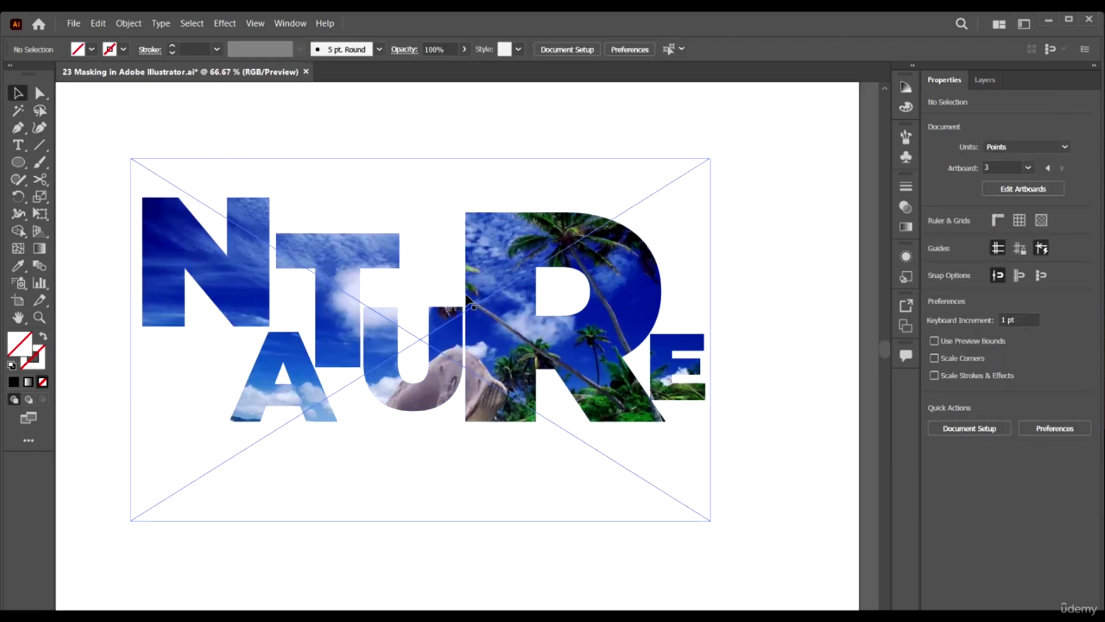
pyautogui.scroll(-2, 458, 293)
pyautogui.moveTo(536, 334); pyautogui.dragTo(536, 352)
pyautogui.click(679, 388)
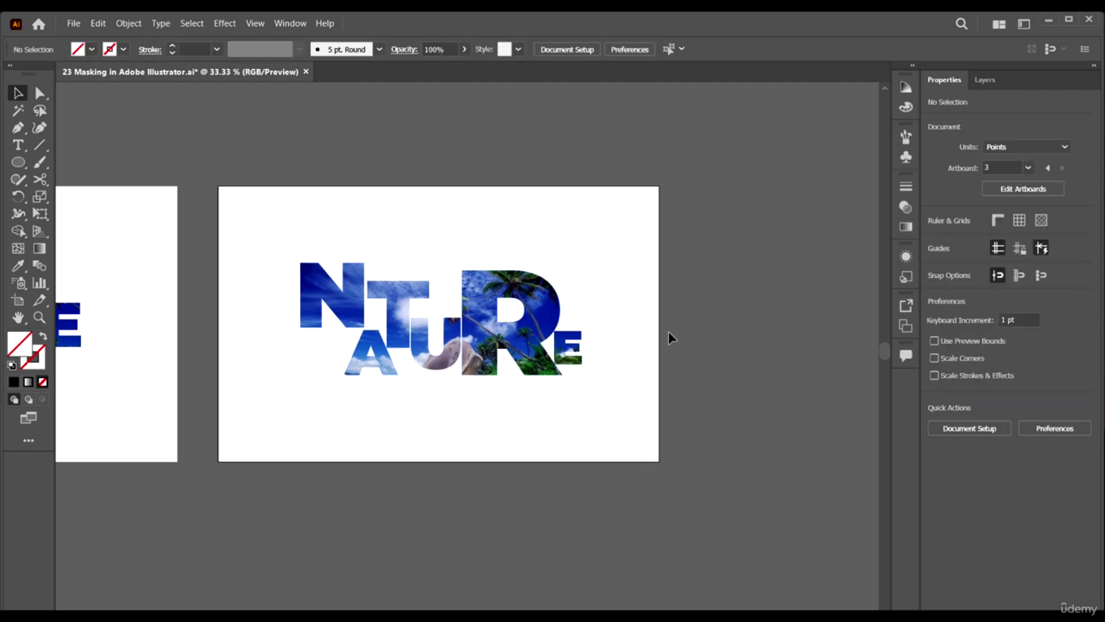
# Step: Draw a closed freeform shape with a curved head and pointed tail, about 423 × 636 pt, below the FASHION WEEK artboard with the Pen tool
pyautogui.scroll(-3, 643, 326)
pyautogui.scroll(3, 407, 327)
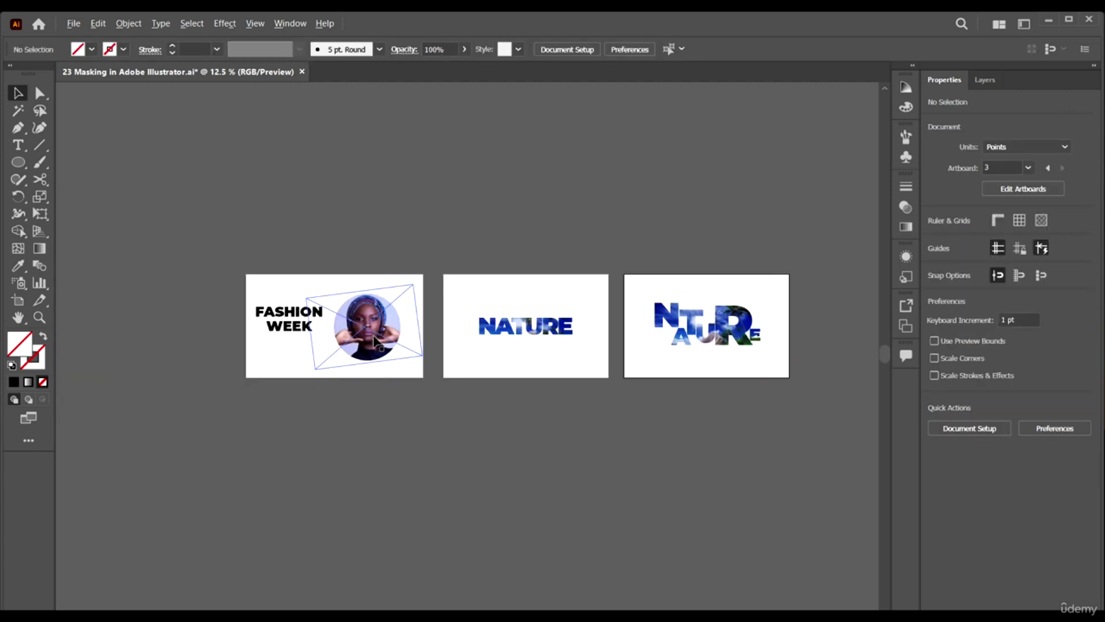
pyautogui.hscroll(-5, 274, 323)
pyautogui.scroll(-5, 274, 323)
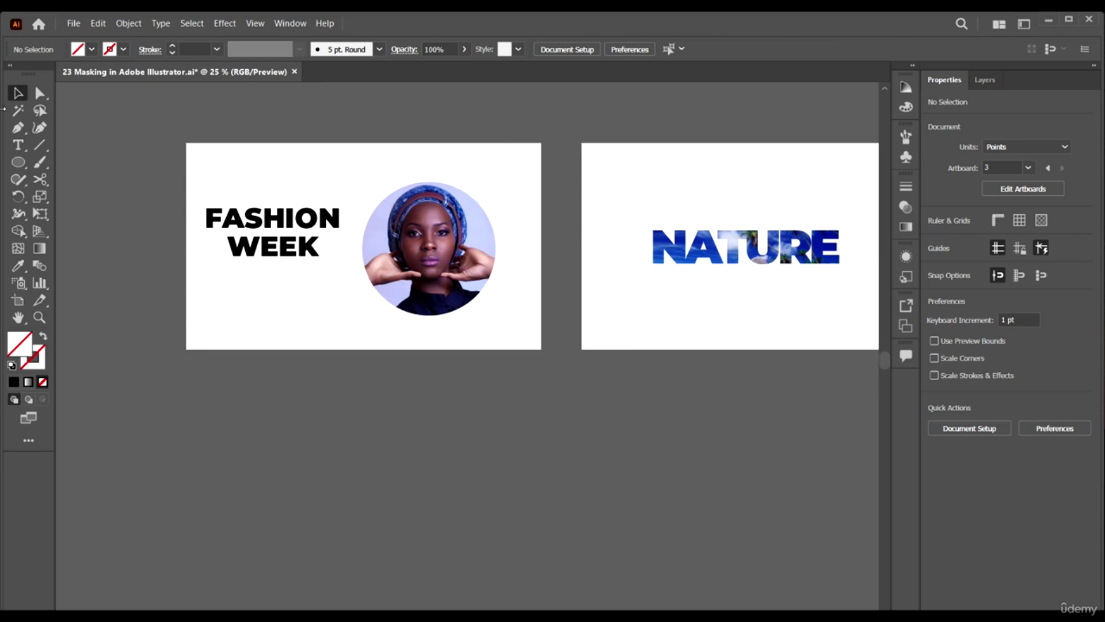
pyautogui.click(18, 127)
pyautogui.click(404, 484)
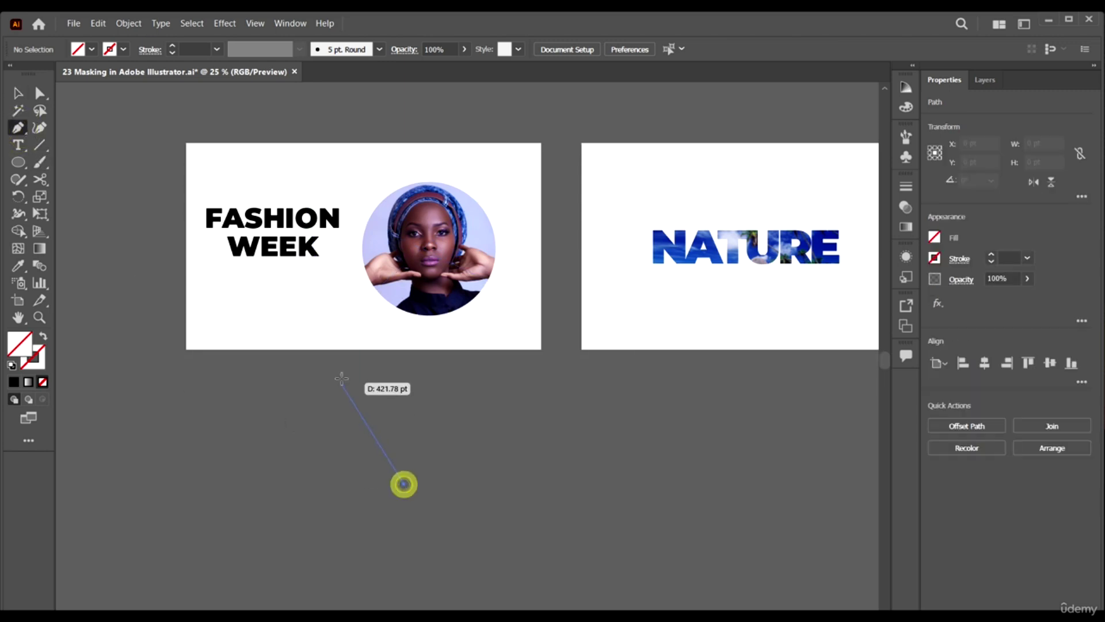
pyautogui.moveTo(565, 362); pyautogui.dragTo(565, 359)
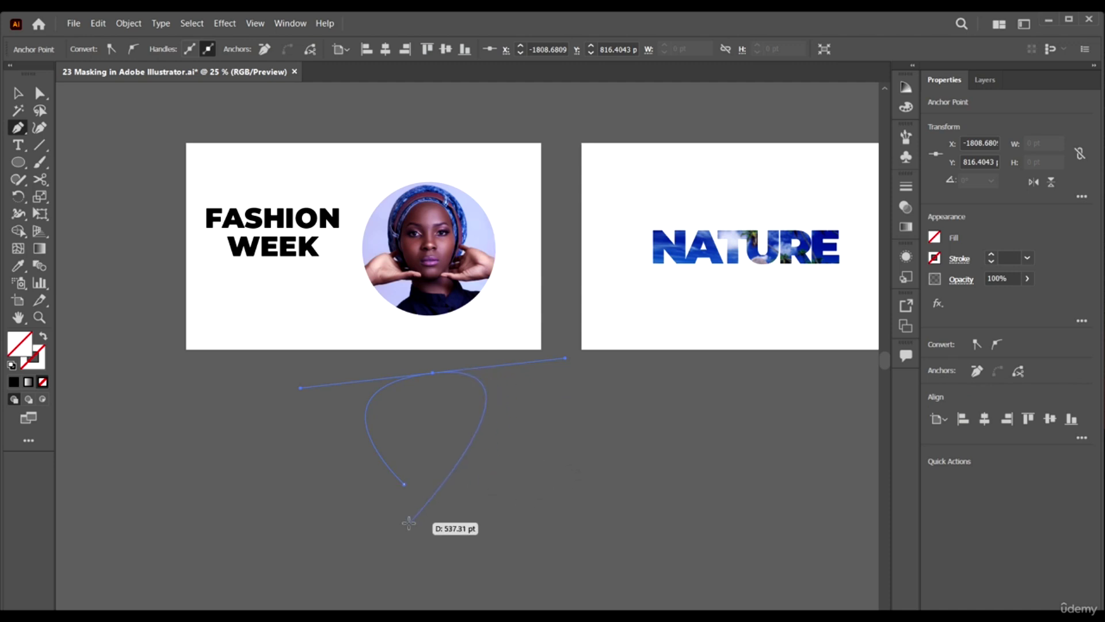
pyautogui.click(383, 551)
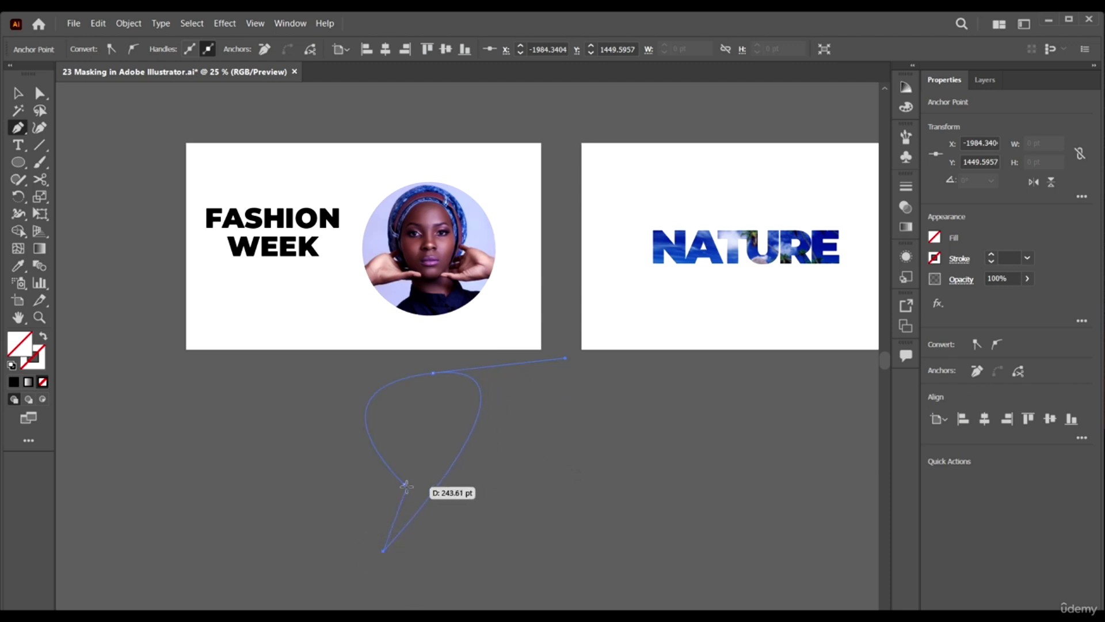
pyautogui.moveTo(375, 459); pyautogui.dragTo(429, 475)
pyautogui.press('a')
pyautogui.click(16, 93)
pyautogui.click(619, 493)
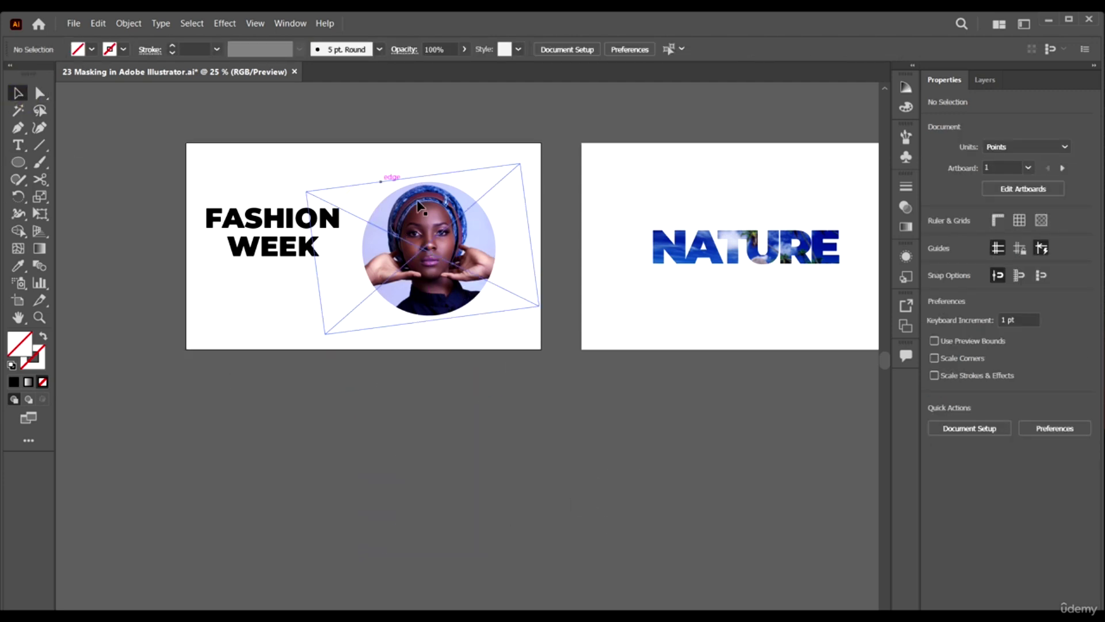
# Step: Select the freeform shape and fill it with dark red #934747
pyautogui.moveTo(309, 329); pyautogui.dragTo(453, 448)
pyautogui.click(544, 500)
pyautogui.click(416, 439)
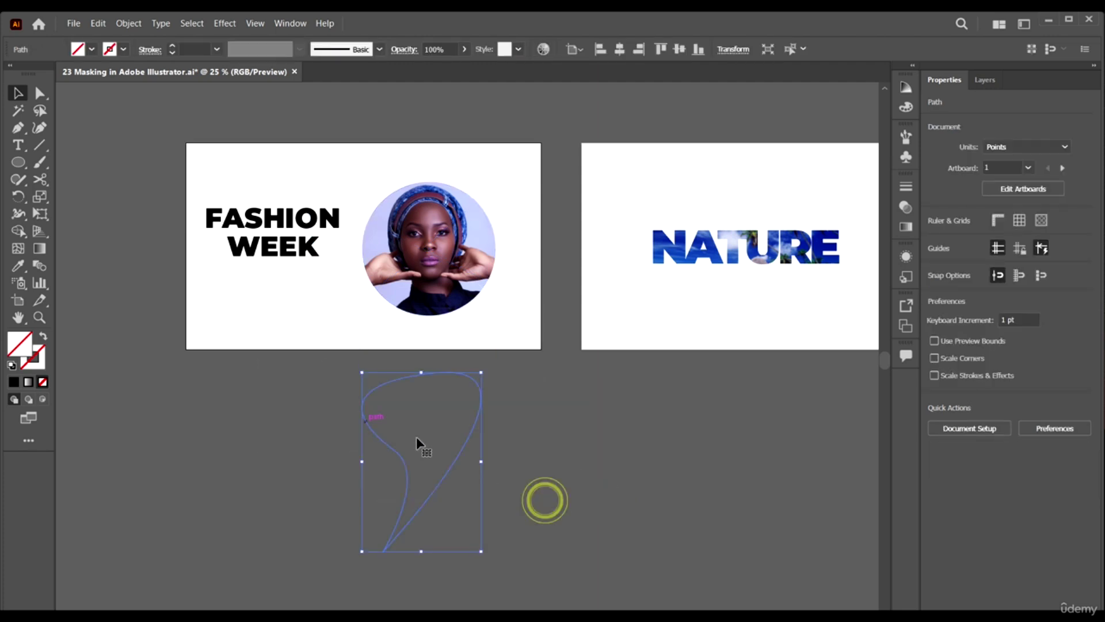
pyautogui.rightClick(416, 436)
pyautogui.doubleClick(22, 346)
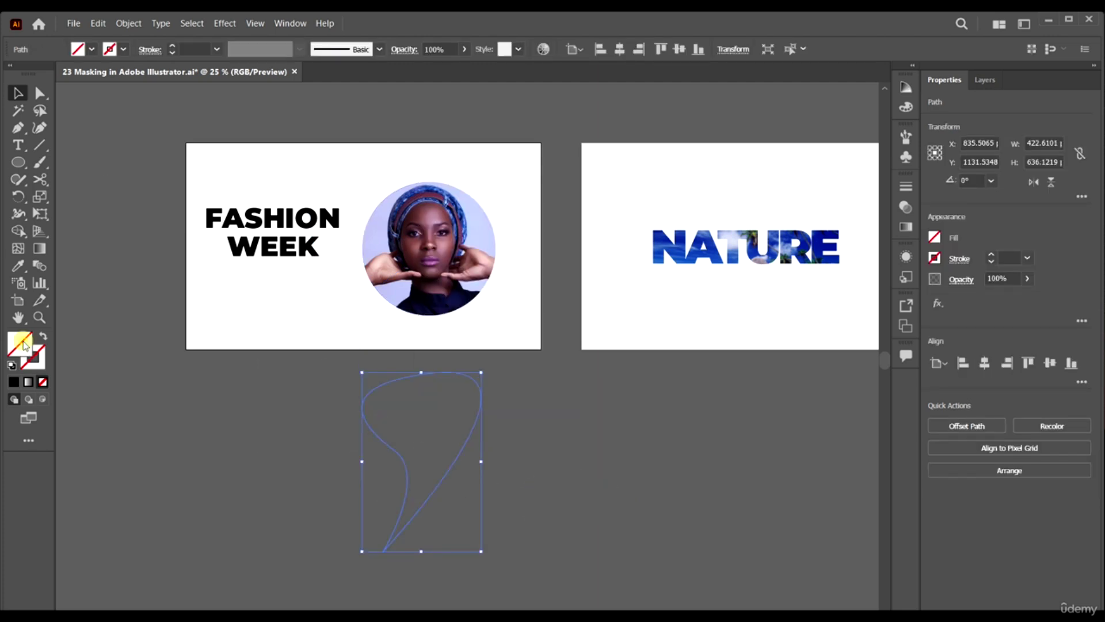
pyautogui.moveTo(700, 366); pyautogui.dragTo(733, 335)
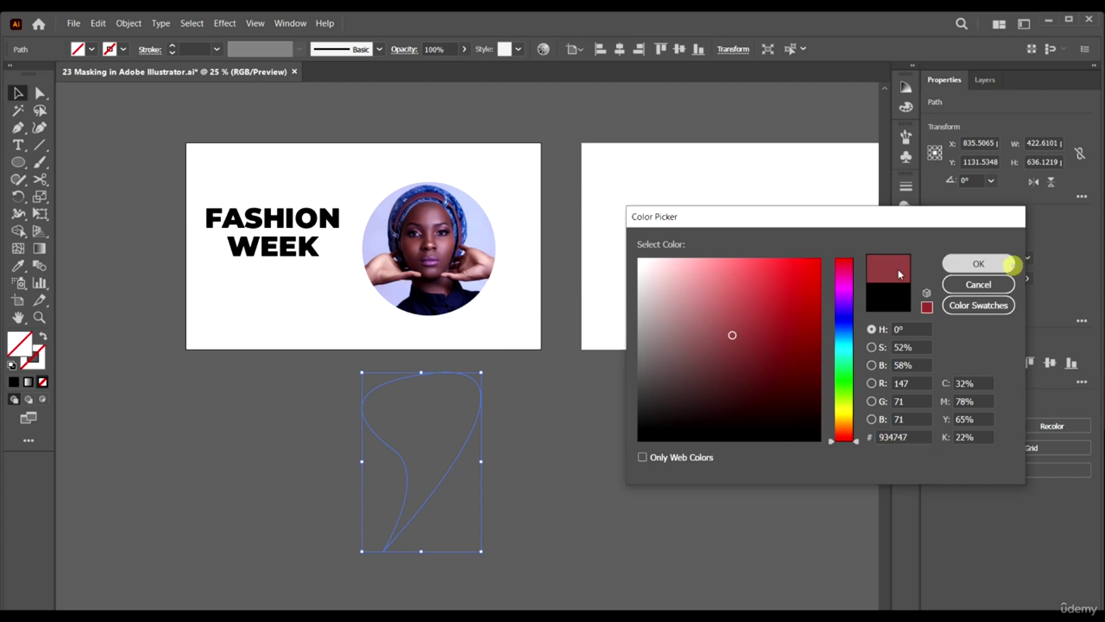
pyautogui.click(979, 263)
pyautogui.click(630, 427)
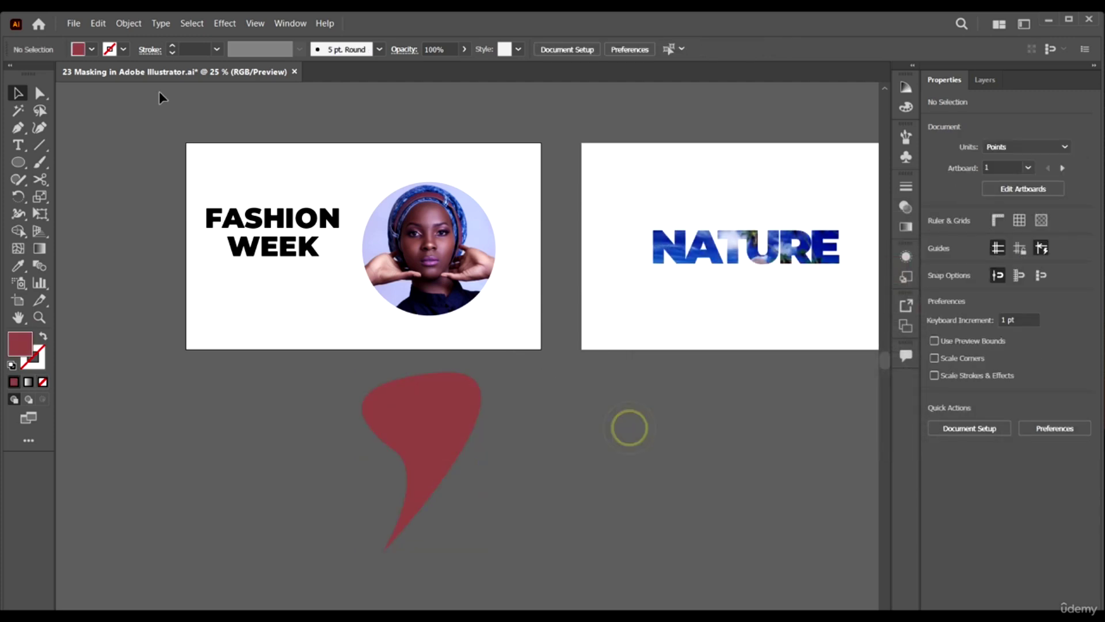
# Step: Place the African Model image over the red shape at about 1119 × 746 pt
pyautogui.click(83, 24)
pyautogui.click(119, 247)
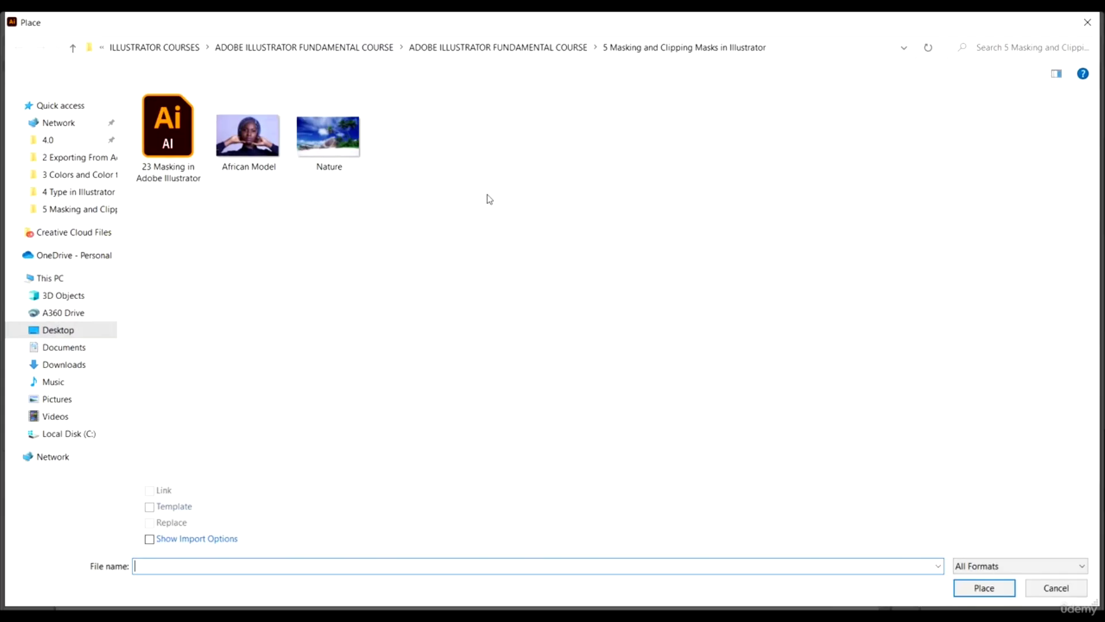
pyautogui.doubleClick(217, 144)
pyautogui.scroll(-2, 494, 444)
pyautogui.moveTo(333, 326); pyautogui.dragTo(657, 595)
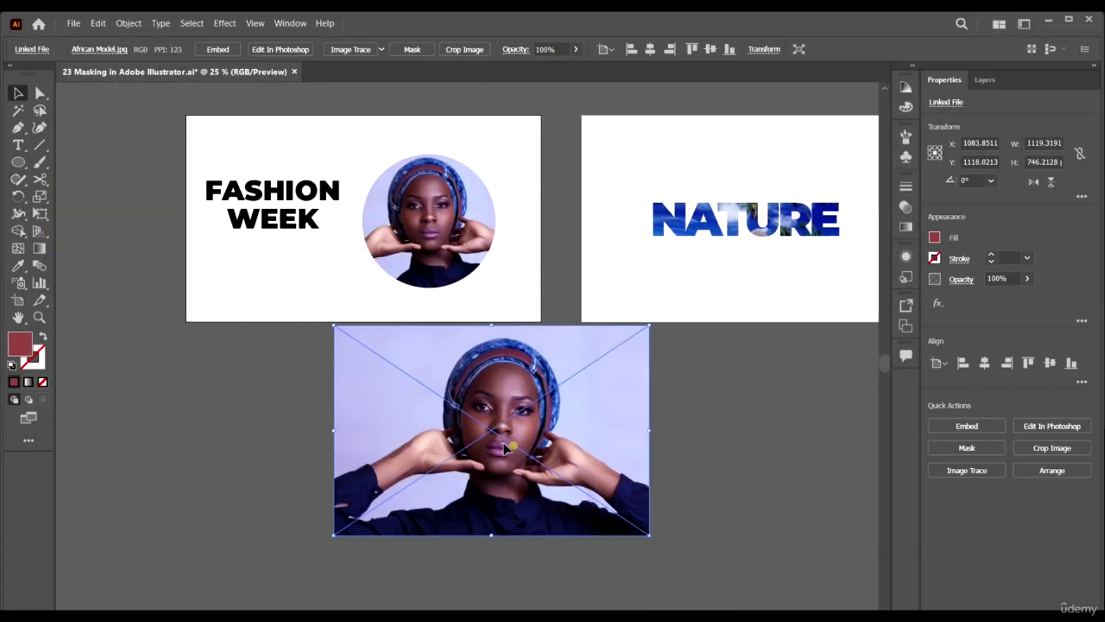
# Step: Shift the placed portrait over the red shape and send the image to the back
pyautogui.moveTo(504, 444); pyautogui.dragTo(451, 436)
pyautogui.rightClick(451, 436)
pyautogui.moveTo(509, 372)
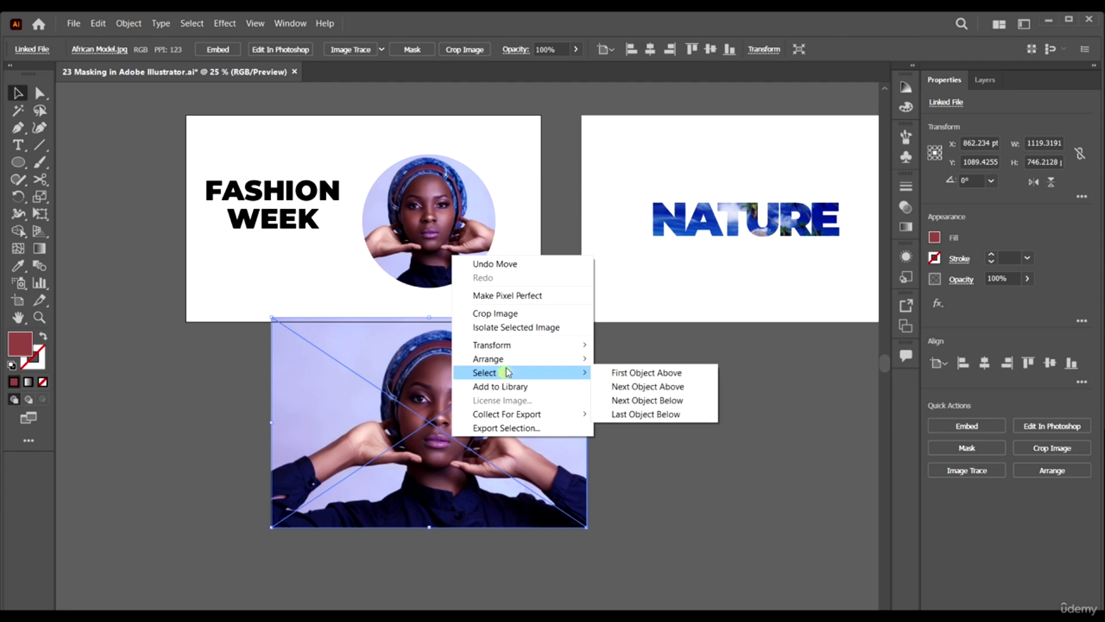
pyautogui.click(673, 398)
pyautogui.click(663, 457)
# Step: Enlarge the red shape over the portrait to about 494 × 743 pt and clip the image with it
pyautogui.moveTo(423, 377); pyautogui.dragTo(409, 354)
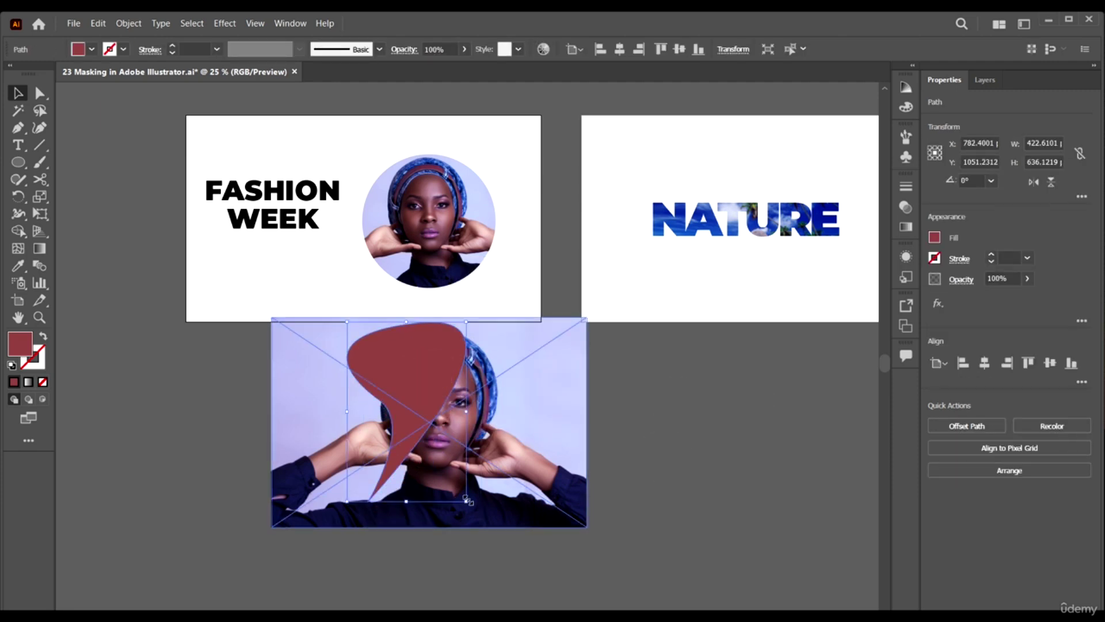
pyautogui.moveTo(466, 501); pyautogui.dragTo(486, 531)
pyautogui.keyDown('shift'); pyautogui.click(325, 349); pyautogui.keyUp('shift')
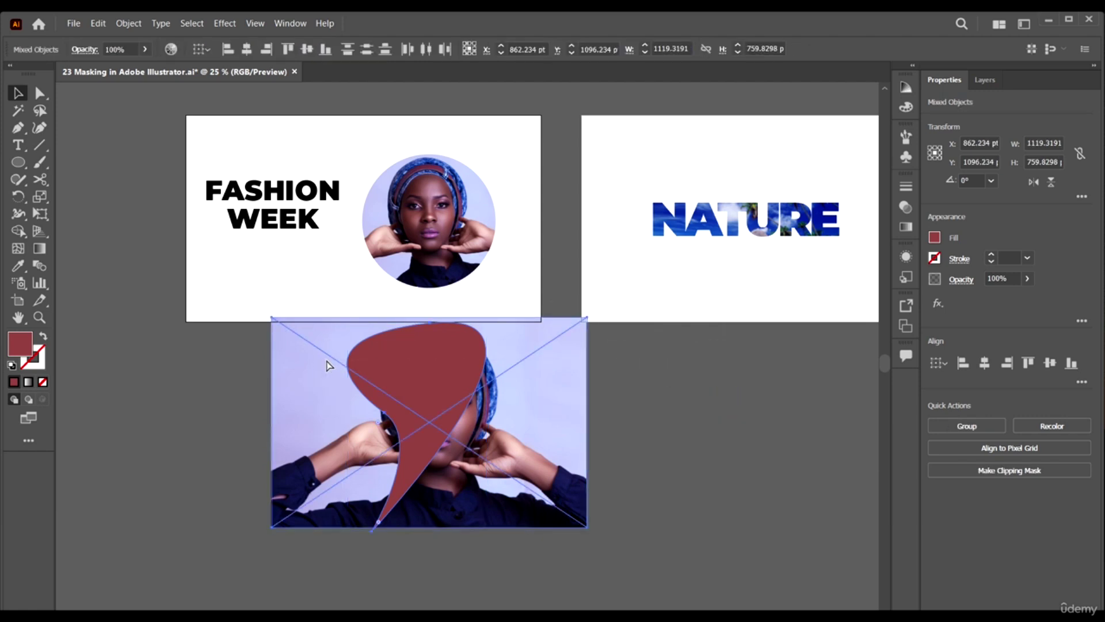
pyautogui.hotkey('ctrl', '7')
pyautogui.click(664, 416)
# Step: Scale down the freeform-masked portrait and put it beside FASHION WEEK, moving the circular portrait below the artboard
pyautogui.moveTo(436, 367); pyautogui.dragTo(562, 340)
pyautogui.moveTo(609, 503); pyautogui.dragTo(570, 443)
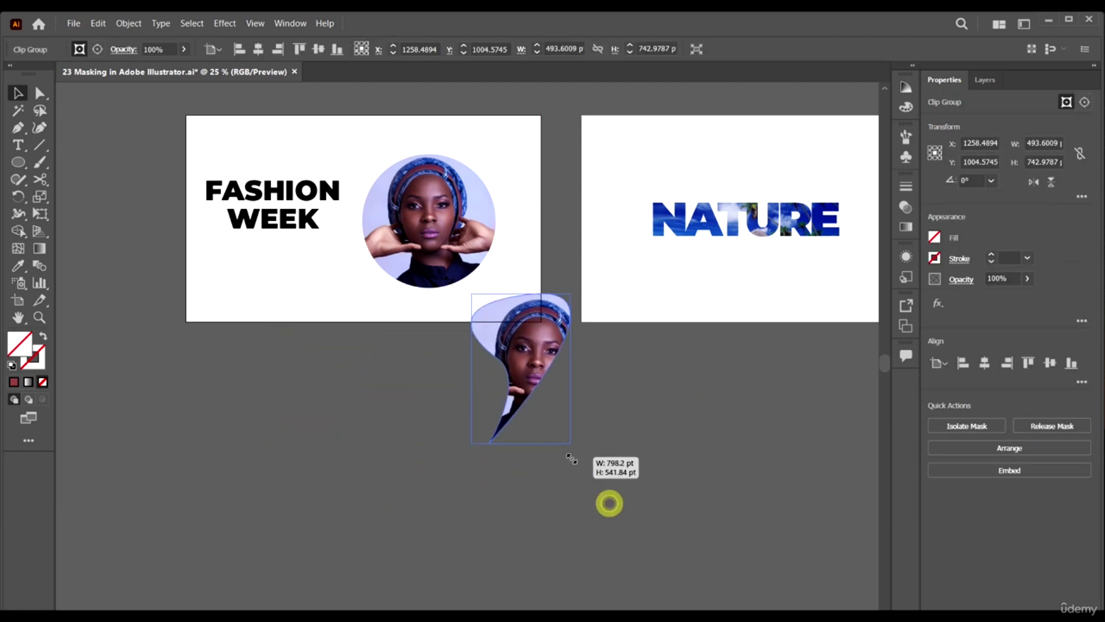
pyautogui.moveTo(535, 351); pyautogui.dragTo(394, 195)
pyautogui.moveTo(482, 199); pyautogui.dragTo(572, 403)
pyautogui.moveTo(390, 163)
pyautogui.mouseDown()
pyautogui.moveTo(434, 166)
pyautogui.moveTo(396, 150)
pyautogui.mouseUp()
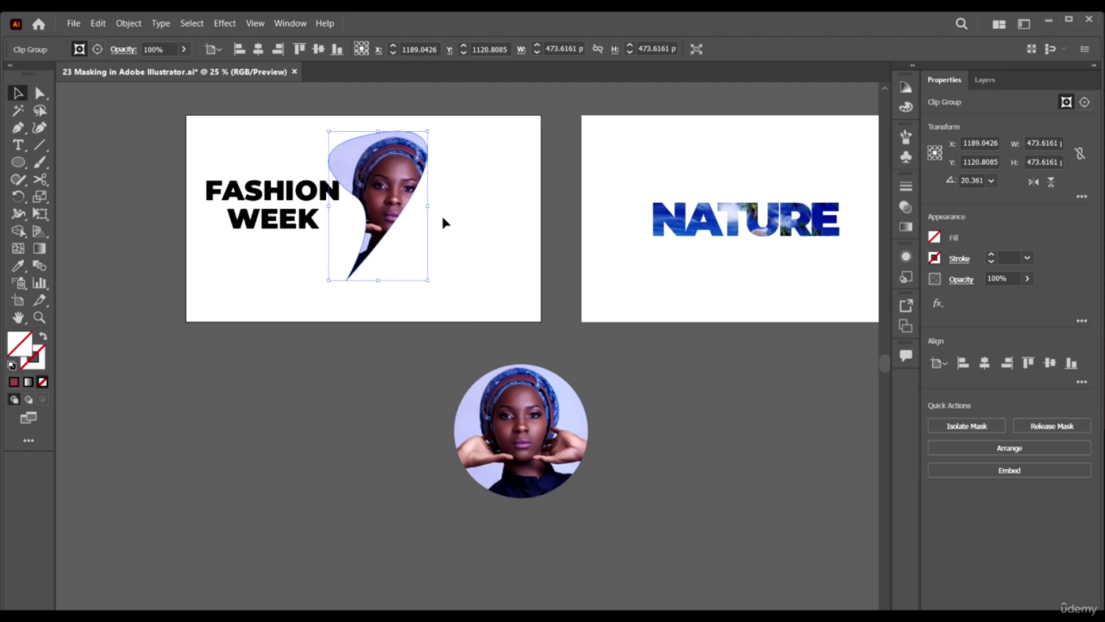
pyautogui.click(385, 438)
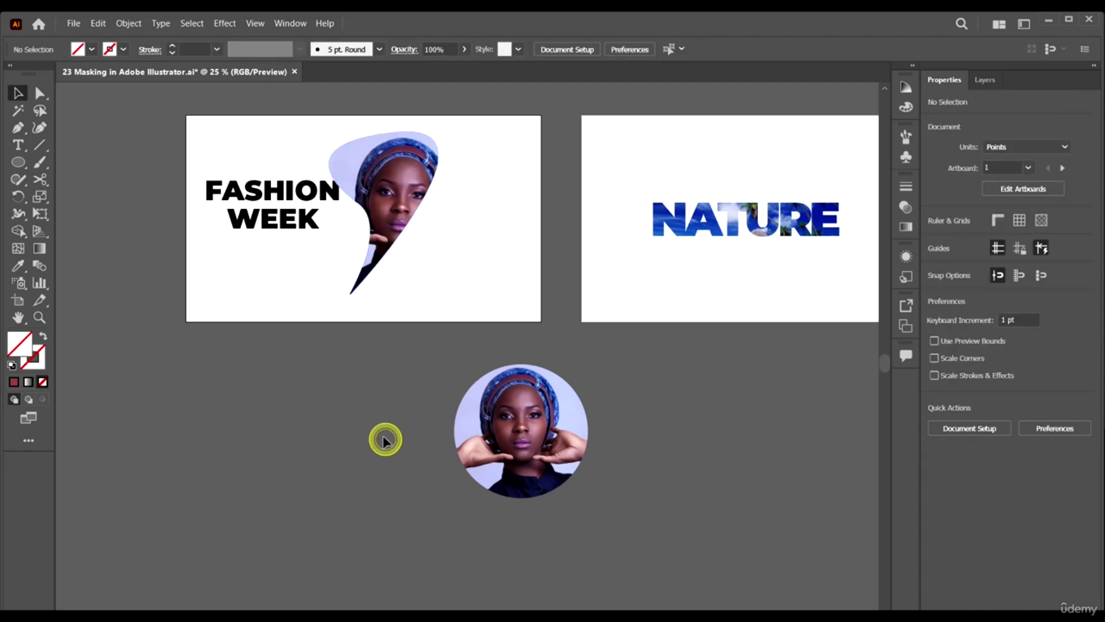
# Step: Review the image-filled NATURE lettering on the second and third artboards
pyautogui.hotkey('ctrl', '-')
pyautogui.scroll(-1, 357, 392)
pyautogui.scroll(3, 600, 378)
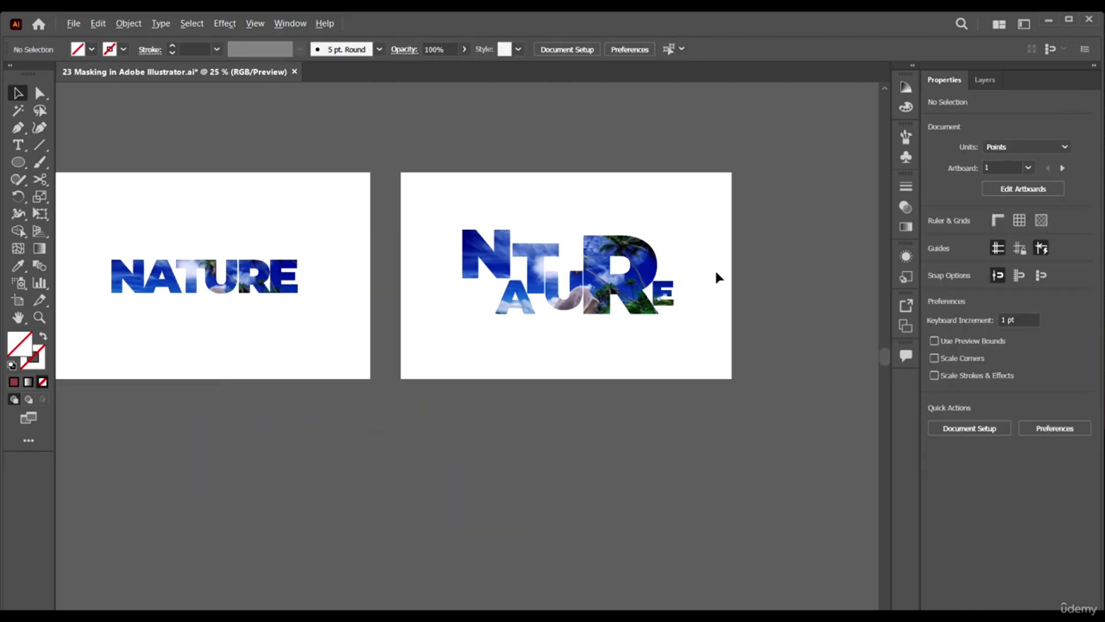
pyautogui.scroll(2, 714, 268)
pyautogui.scroll(1, 747, 353)
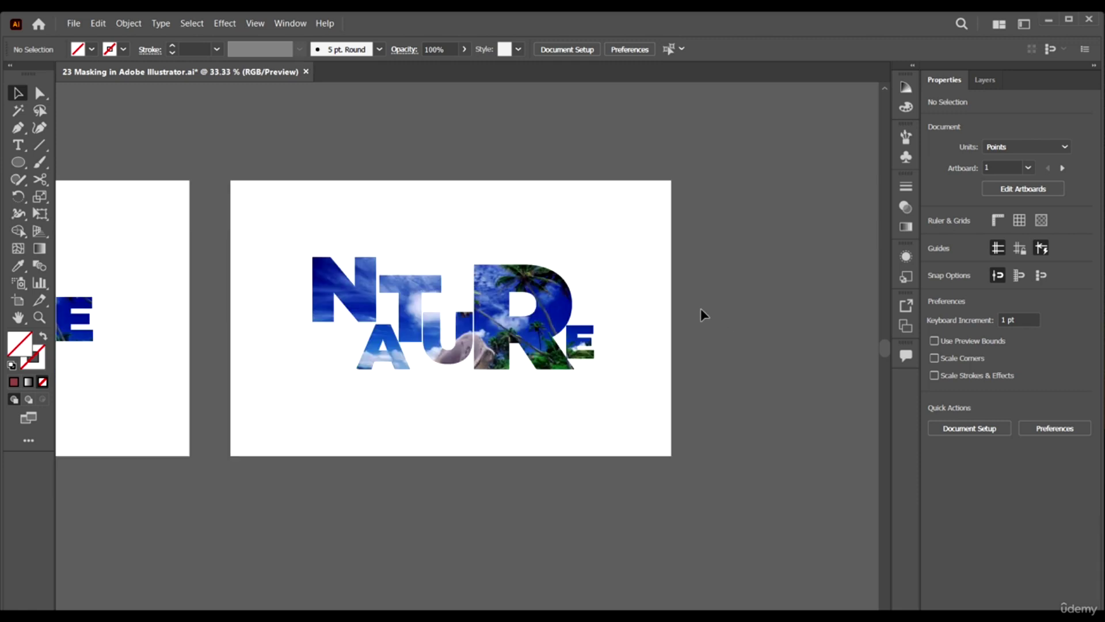
pyautogui.scroll(2, 610, 274)
pyautogui.scroll(-1, 609, 274)
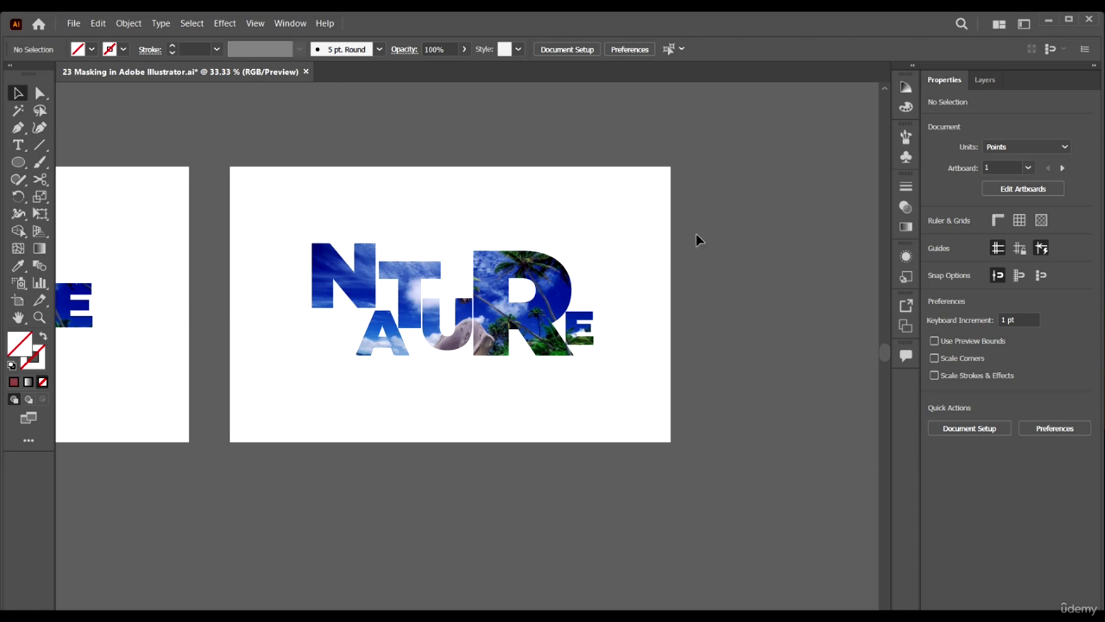
pyautogui.scroll(-1, 696, 298)
pyautogui.scroll(1, 662, 295)
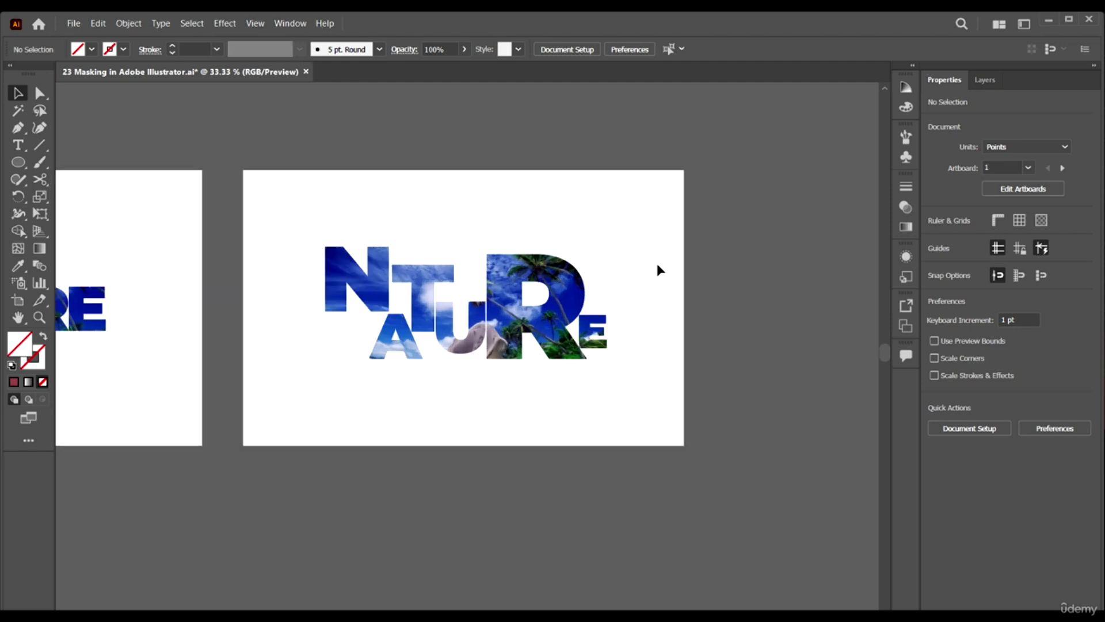